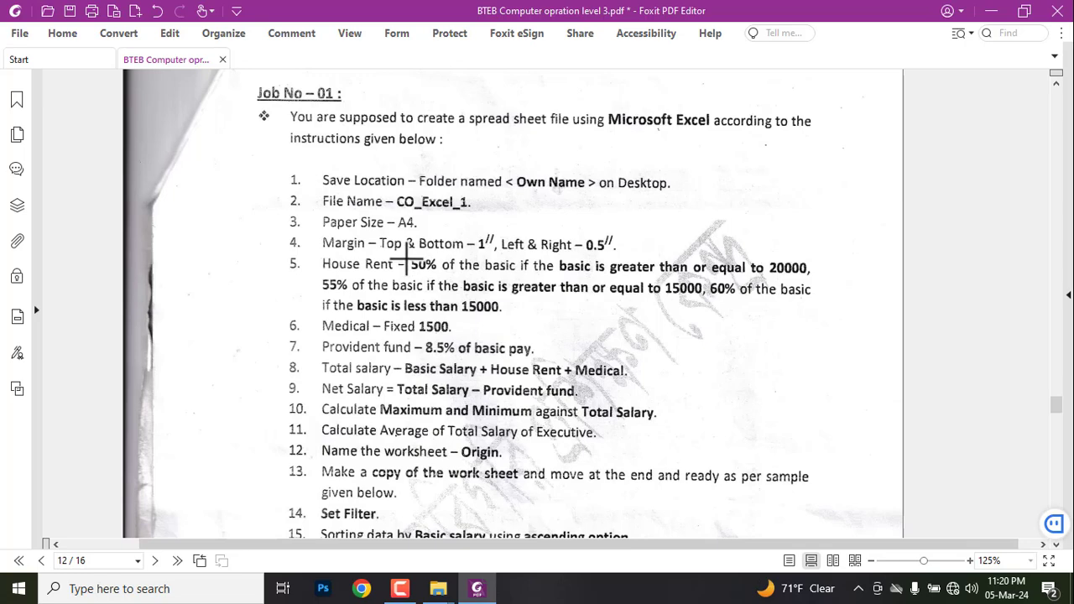
Review the instructions PDF, briefly framing the Salary Sheet in red and deleting the frame.
scroll(460, 294, "down", 5)
scroll(472, 307, "down", 5)
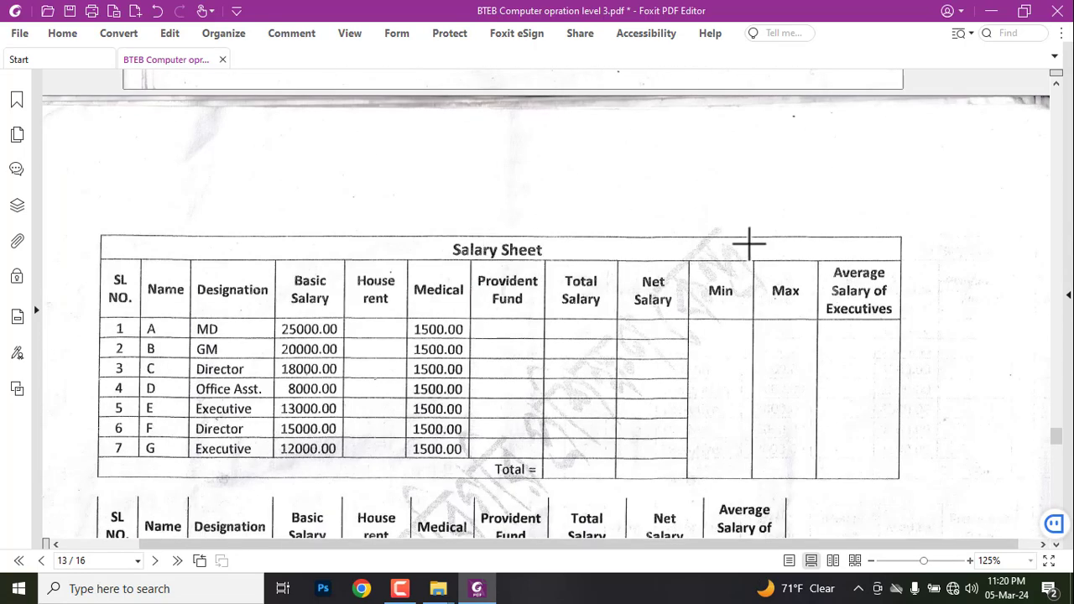
scroll(498, 343, "up", 4)
scroll(506, 342, "up", 3)
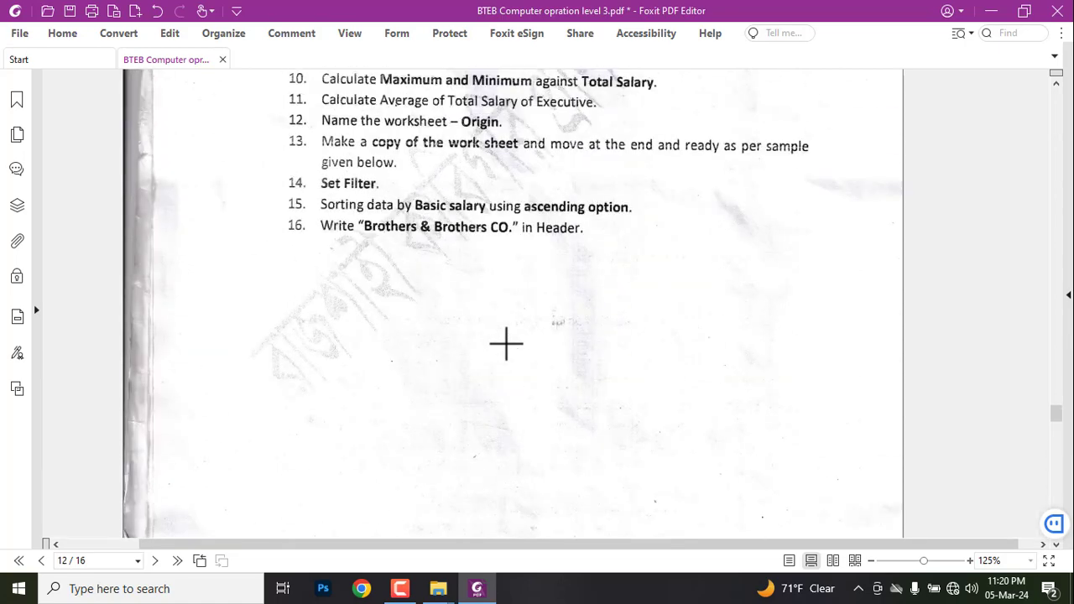
scroll(696, 366, "up", 3)
scroll(683, 358, "up", 2)
scroll(791, 324, "up", 1)
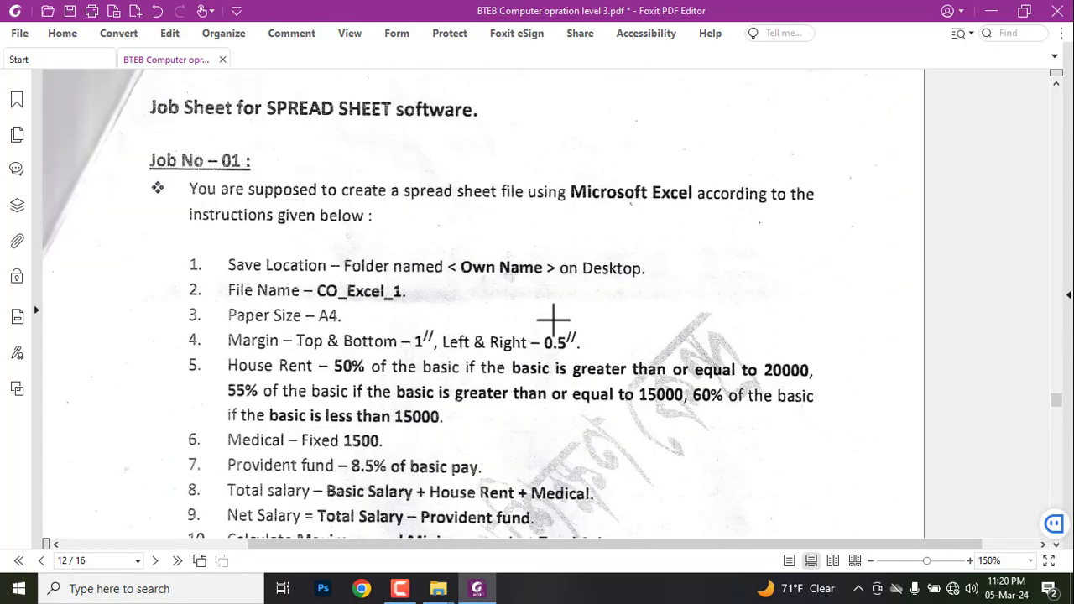
scroll(432, 327, "down", 3)
scroll(441, 341, "down", 4)
scroll(453, 342, "down", 5)
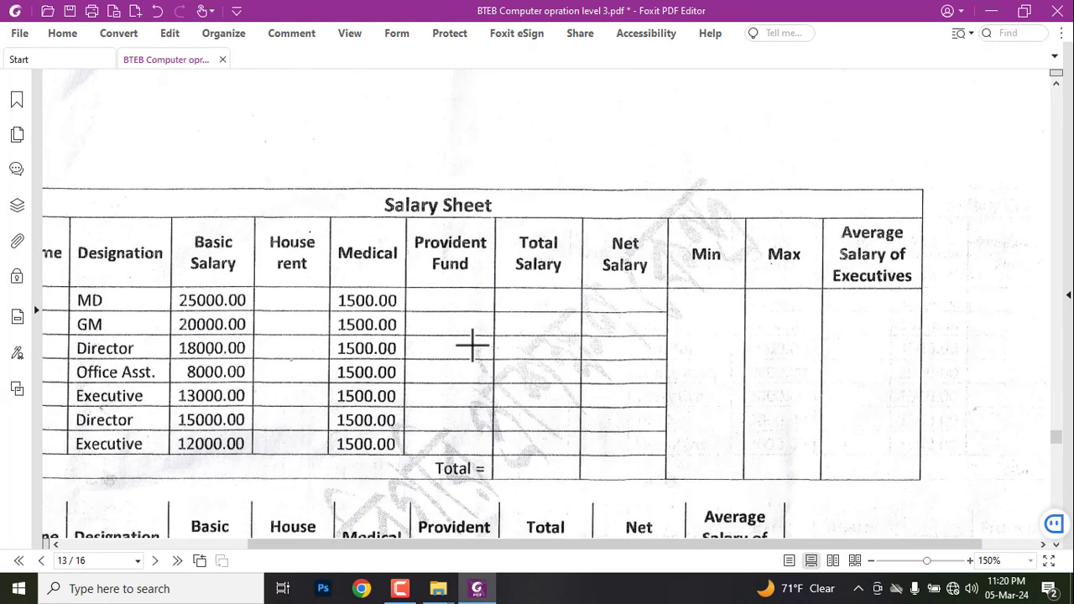
scroll(469, 345, "down", 3)
left_click_drag(148, 195, 336, 308)
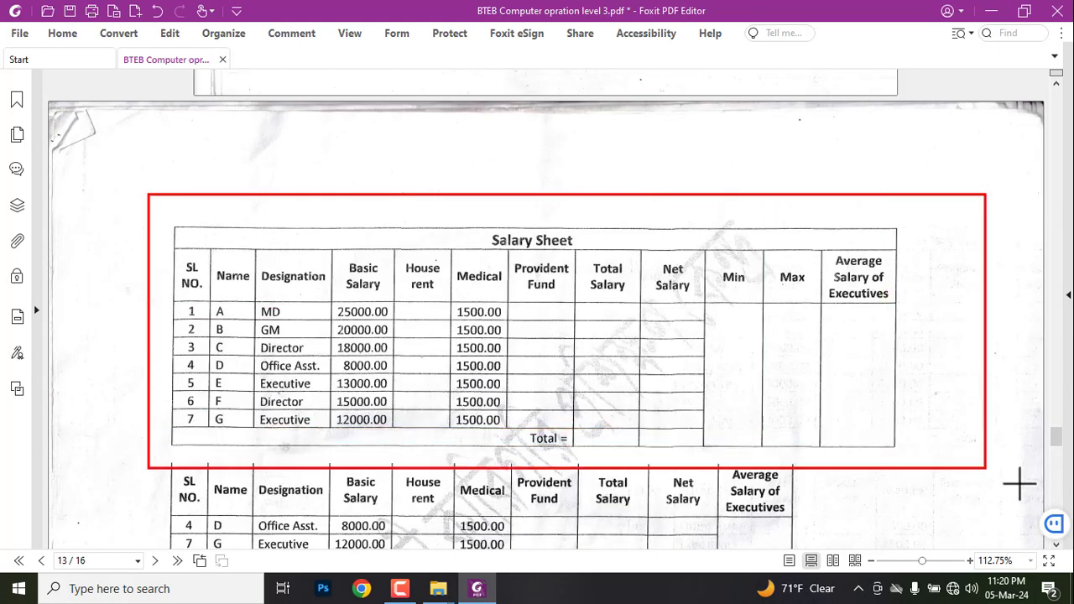
left_click_drag(590, 391, 935, 455)
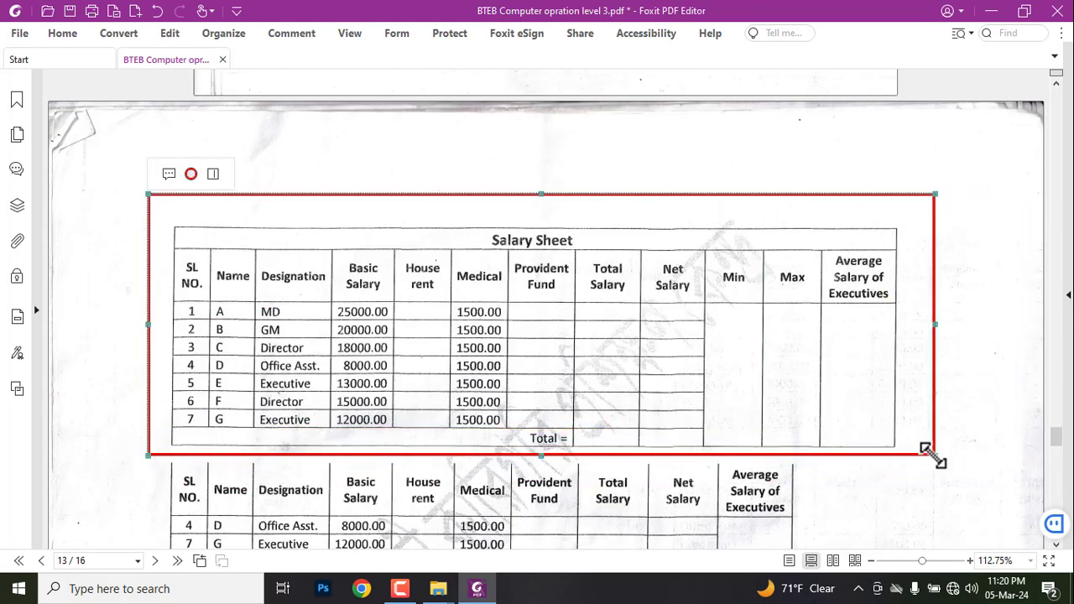
key("Delete")
Temporarily frame the empty Provident Fund–Max columns and the Salary Sheet table, then undo.
scroll(501, 355, "up", 10)
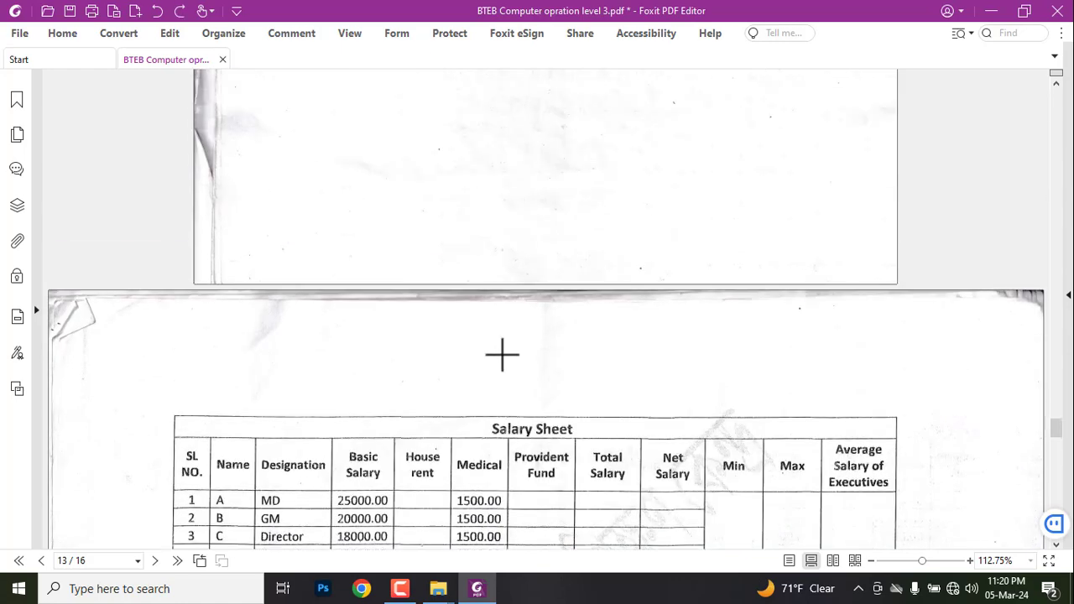
scroll(360, 177, "down", 1)
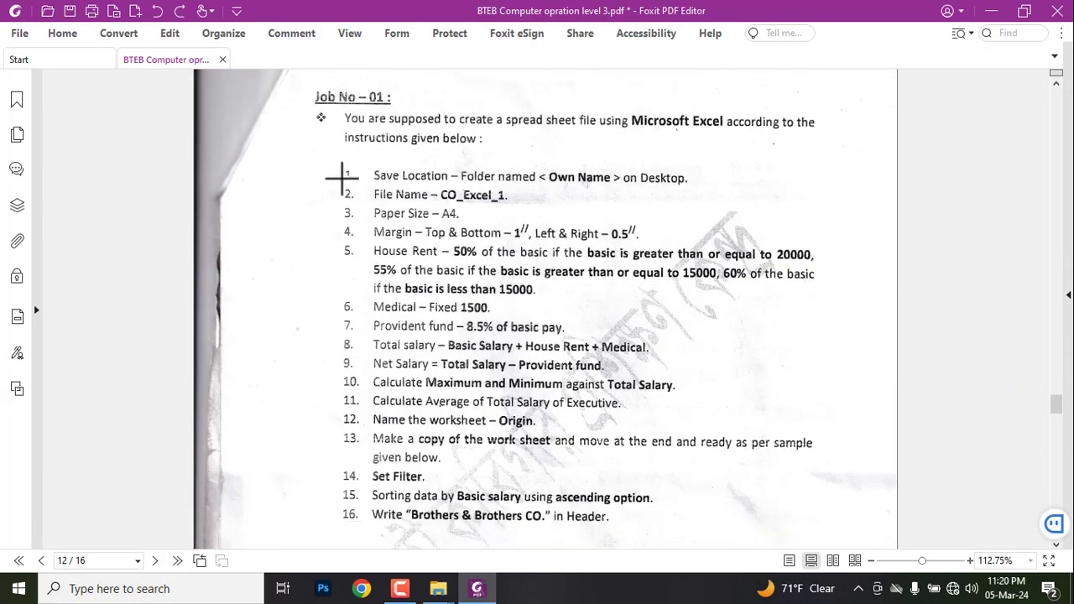
mouse_move(331, 152)
left_mouse_down()
mouse_move(598, 466)
mouse_move(848, 520)
left_mouse_up()
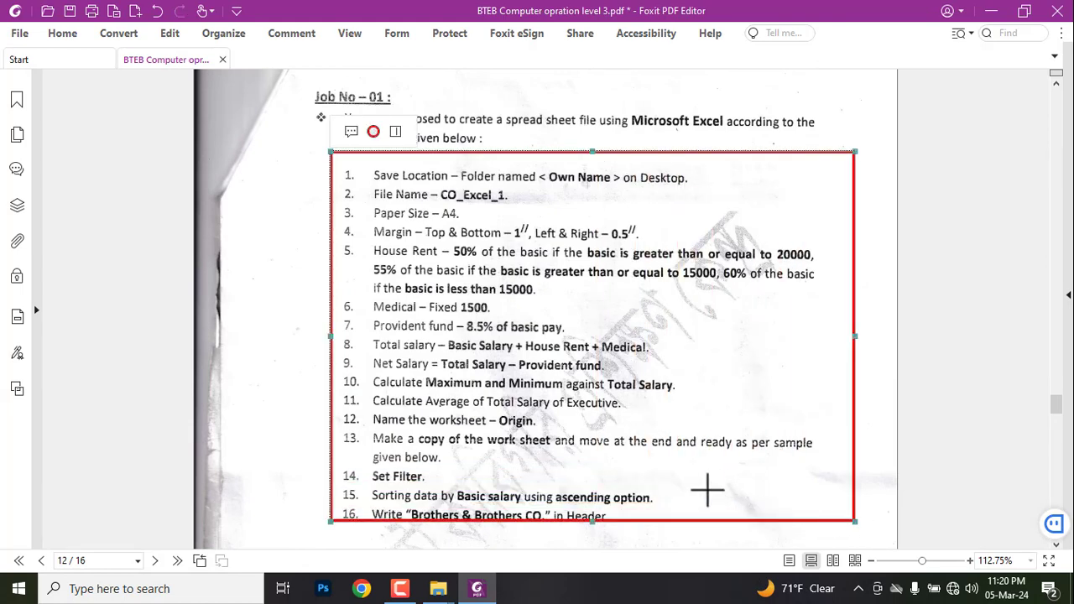
scroll(504, 422, "down", 10)
scroll(621, 420, "down", 5)
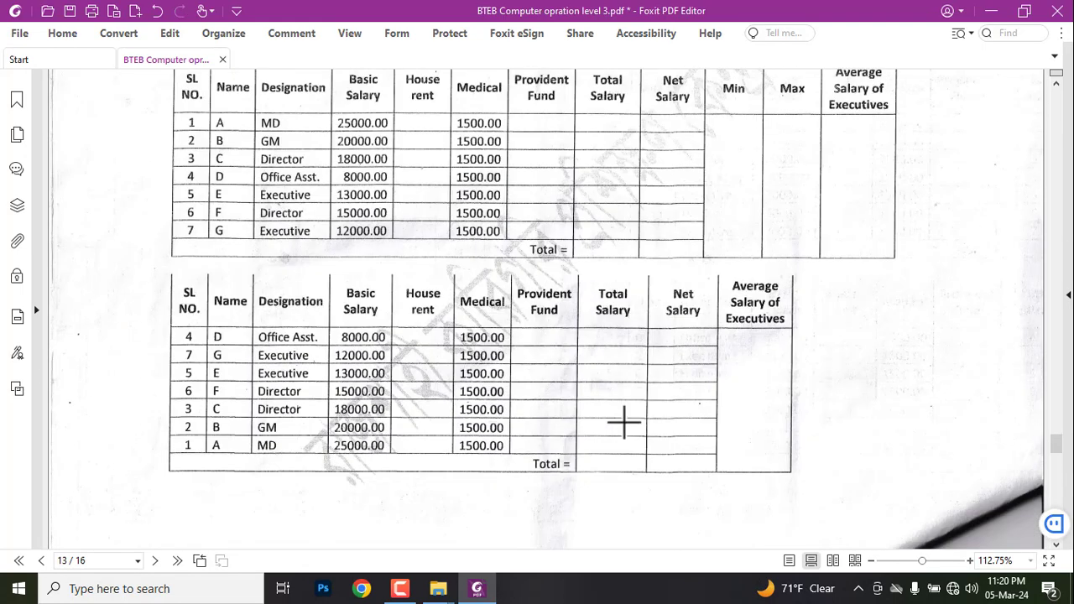
scroll(620, 424, "up", 2)
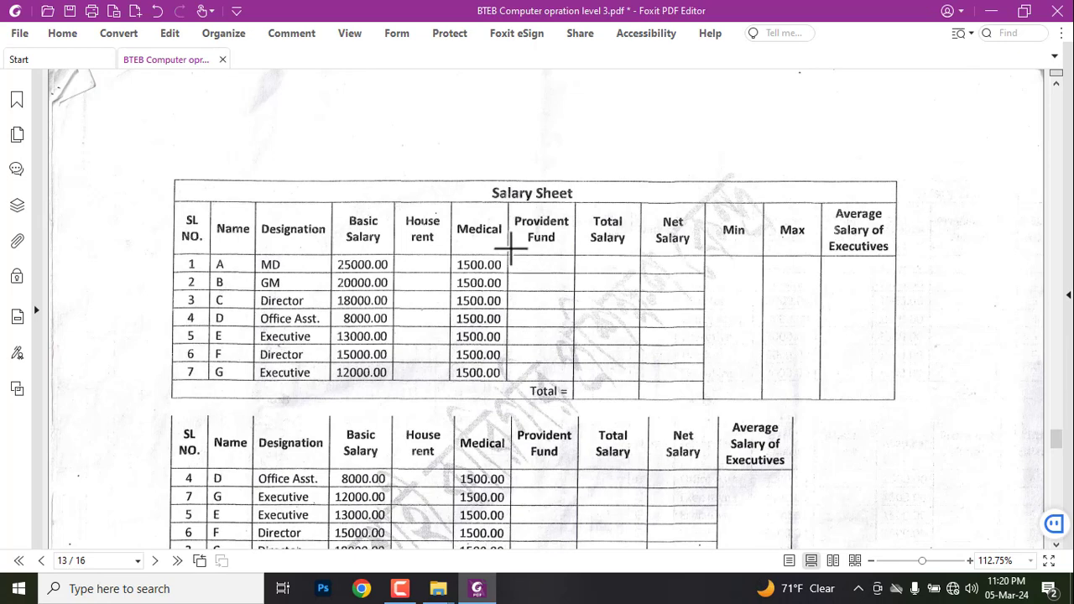
mouse_move(509, 249)
left_mouse_down()
mouse_move(791, 376)
mouse_move(892, 379)
left_mouse_up()
key("ctrl+z")
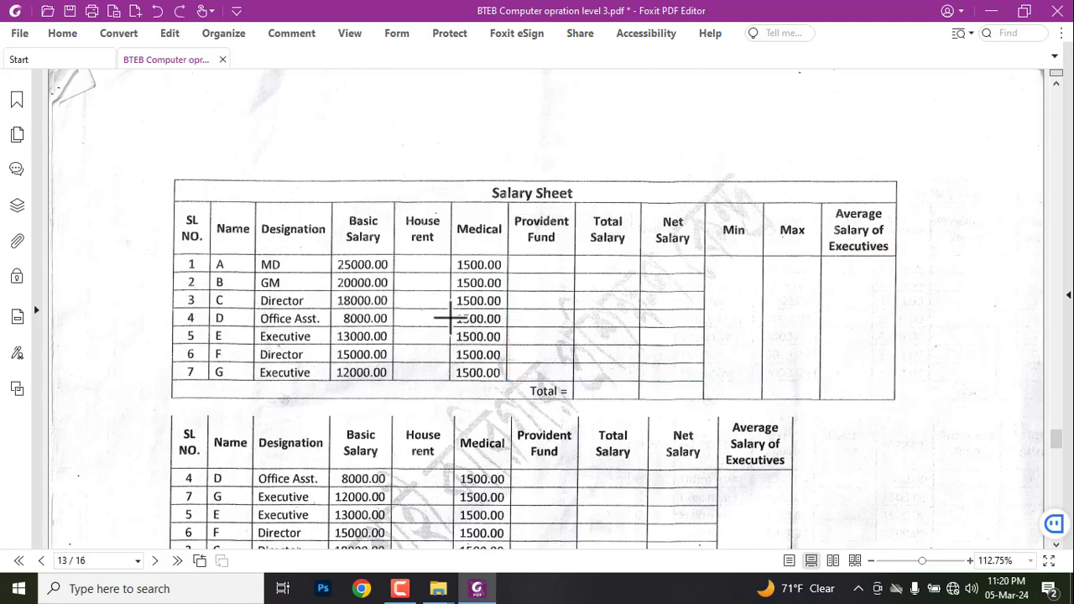
scroll(450, 318, "up", 4)
scroll(451, 318, "up", 3)
scroll(451, 318, "down", 8)
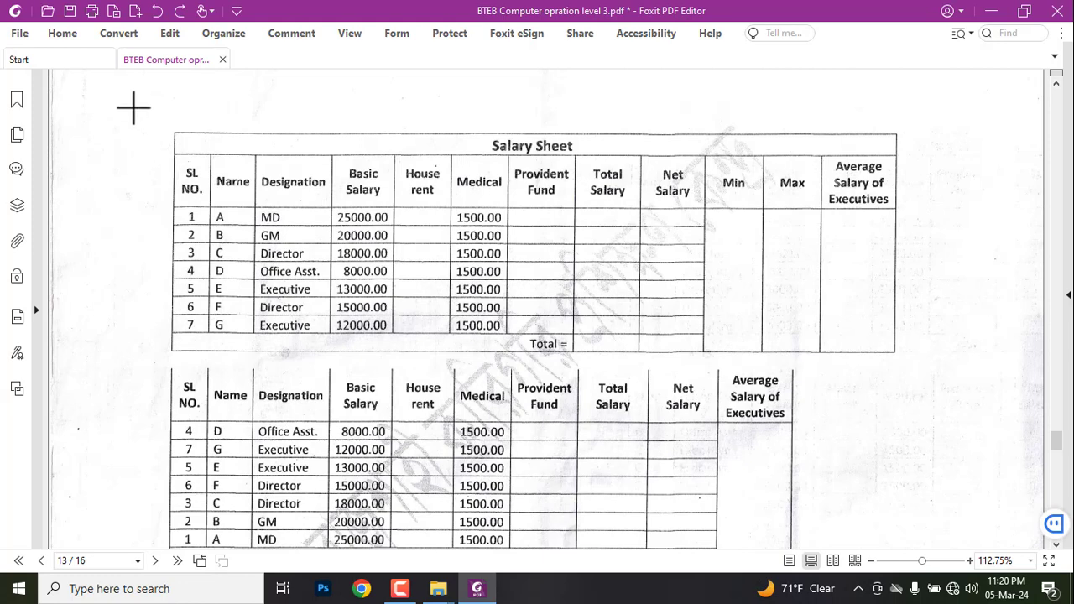
left_click_drag(134, 107, 916, 360)
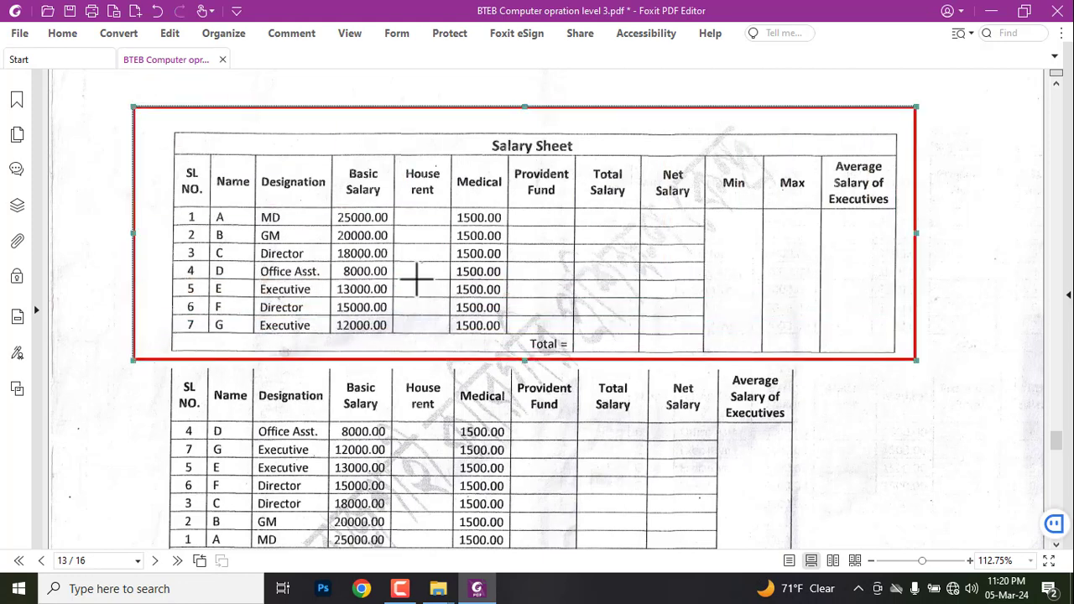
key("ctrl+z")
Temporarily outline instruction items 1 (save location) and 2 (file name) in red, then undo.
scroll(340, 277, "up", 1)
scroll(377, 324, "up", 5)
scroll(377, 324, "up", 3)
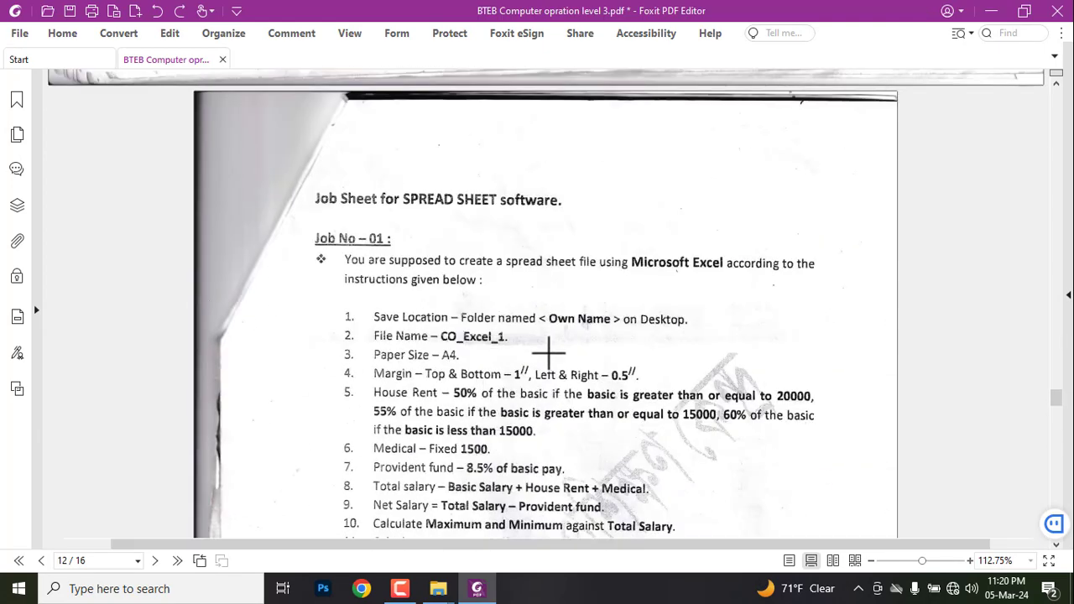
scroll(546, 355, "up", 1, "ctrl")
scroll(549, 353, "up", 2, "ctrl")
scroll(550, 353, "up", 1, "ctrl")
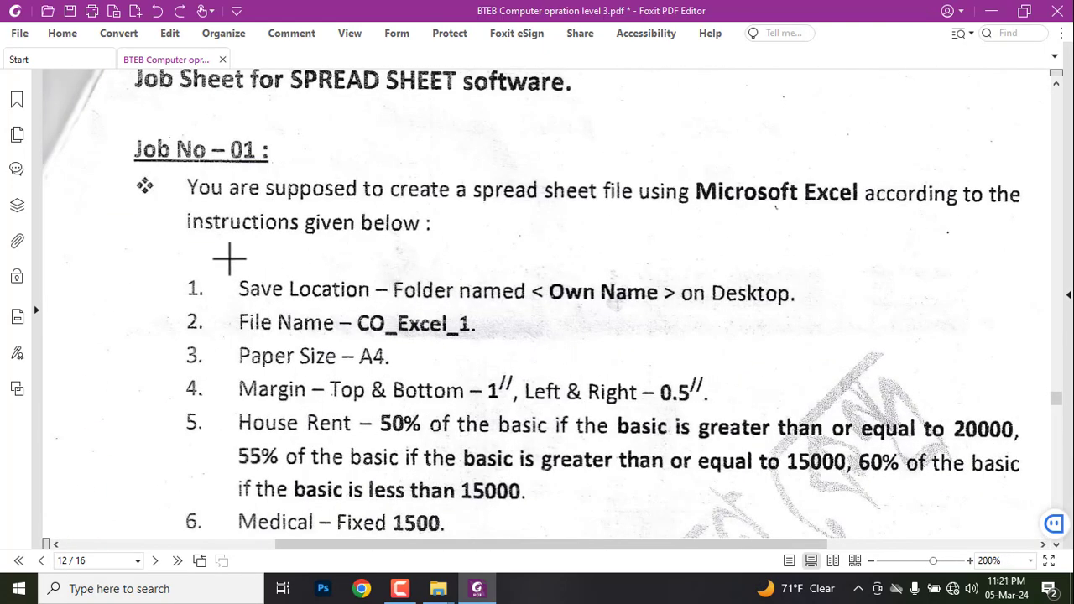
left_click_drag(225, 259, 856, 317)
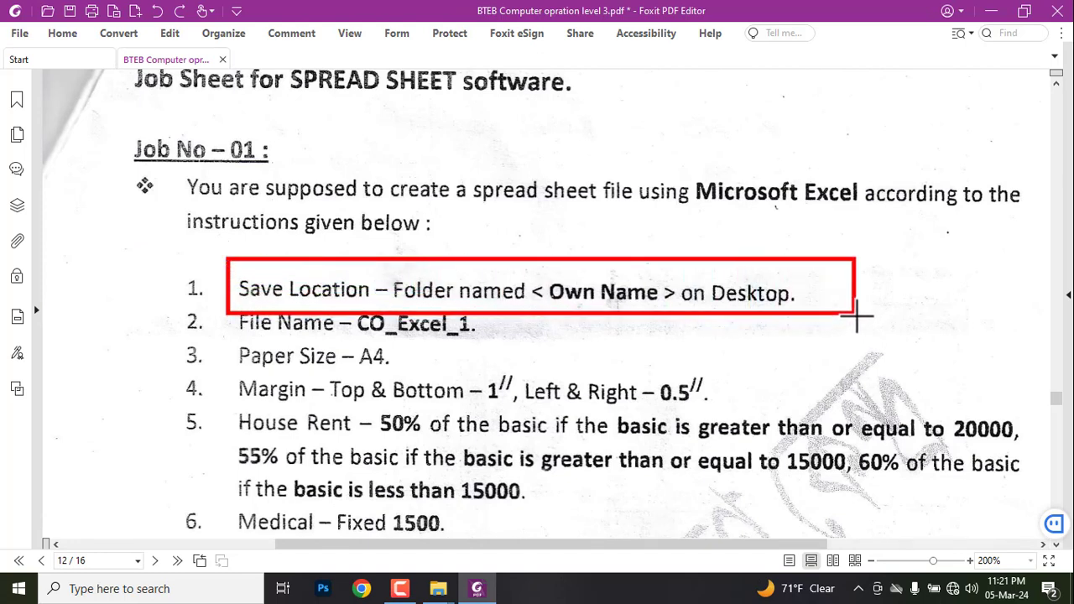
left_click_drag(857, 317, 854, 315)
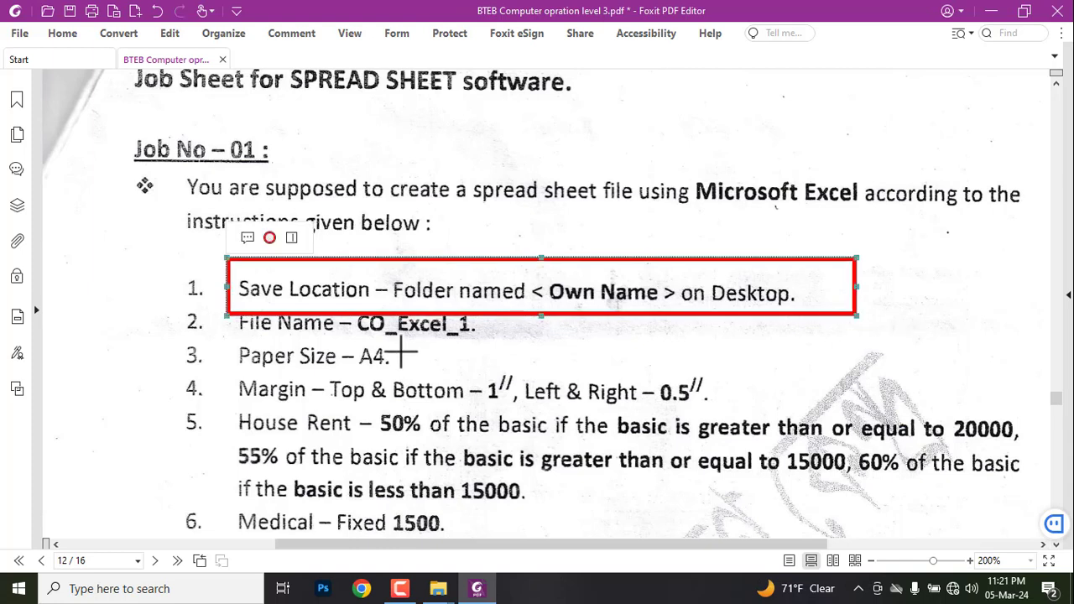
key("ctrl+z")
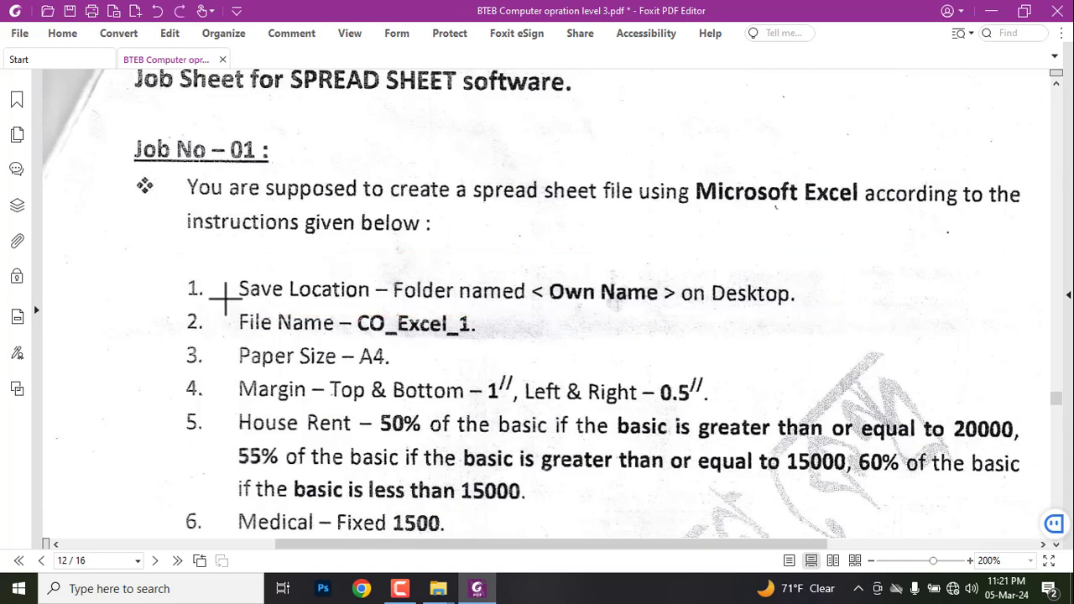
left_click_drag(226, 300, 512, 351)
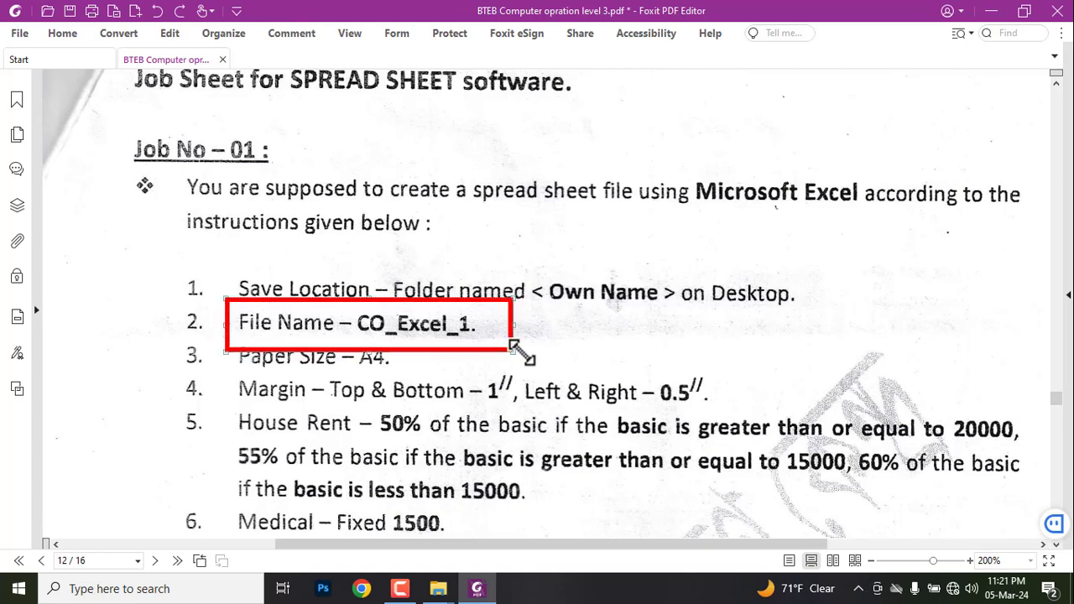
key("ctrl+z")
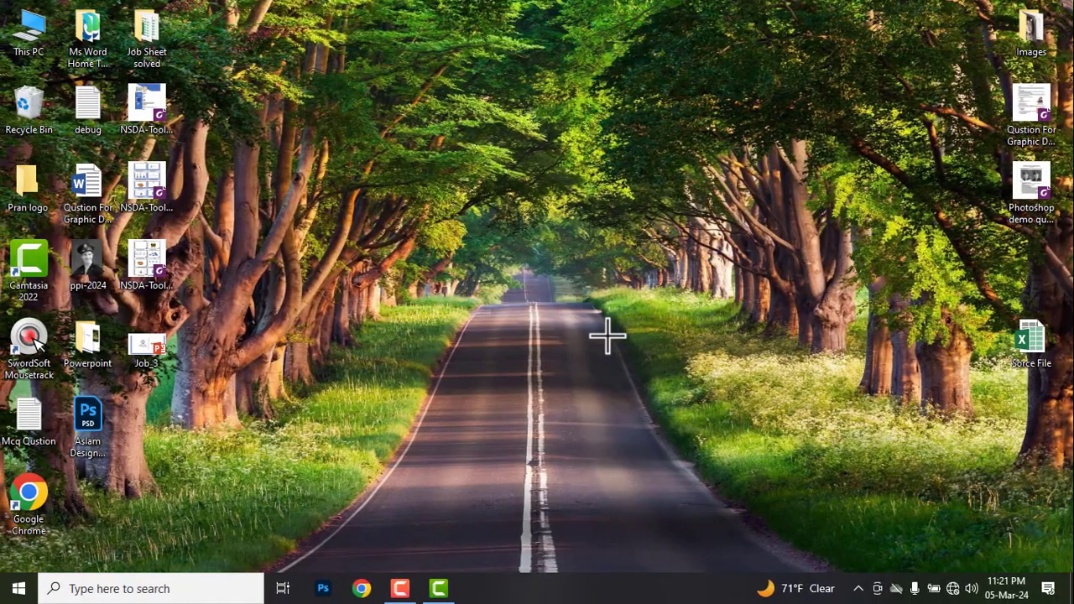
Create a new desktop folder named with the candidate's full name.
right_click(517, 195)
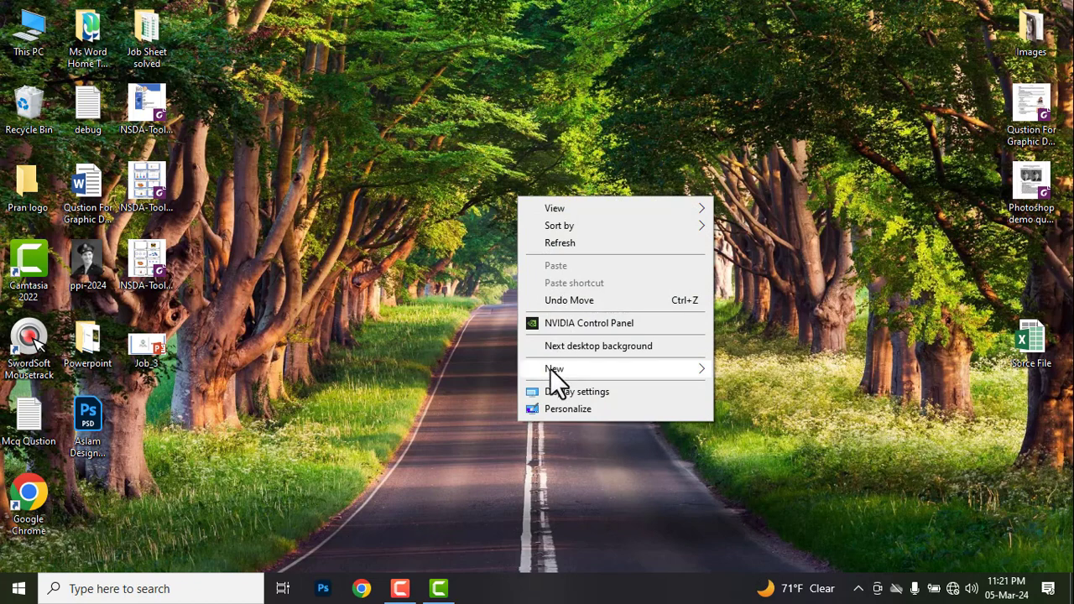
mouse_move(552, 382)
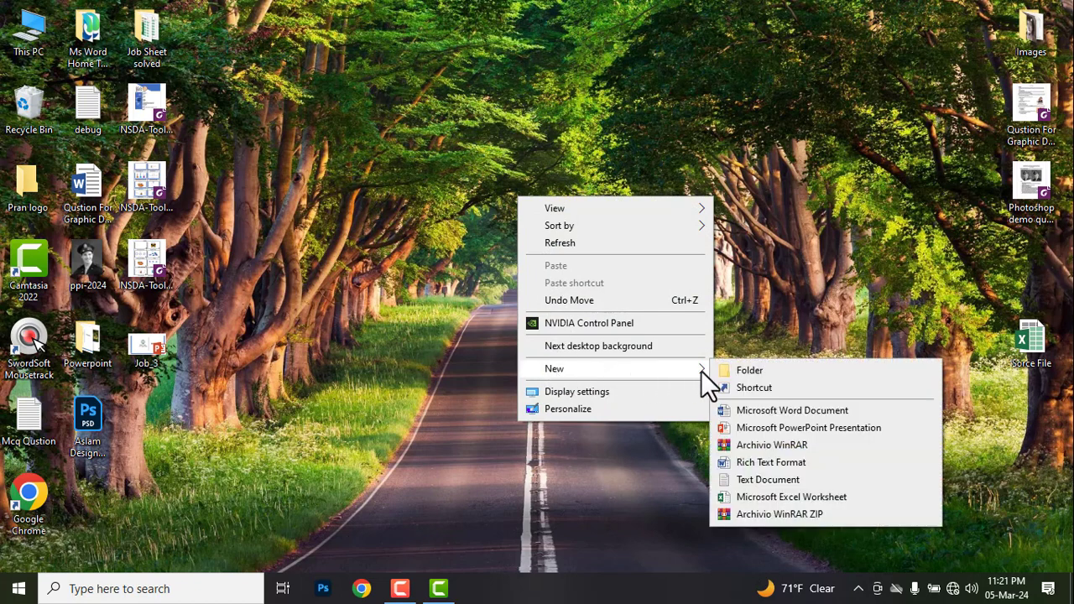
left_click(738, 371)
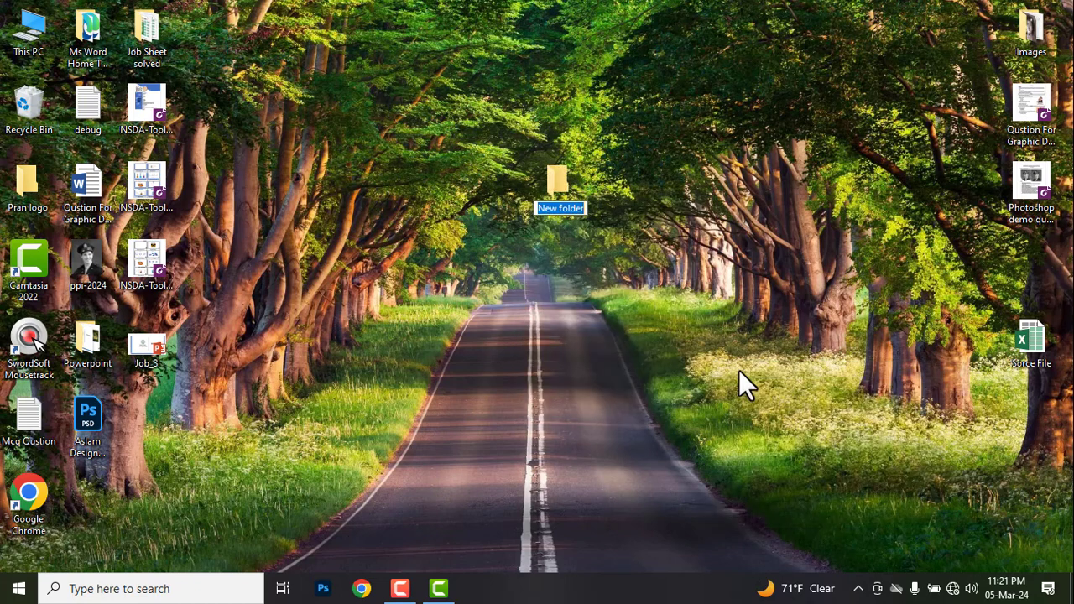
type("Rakib udd")
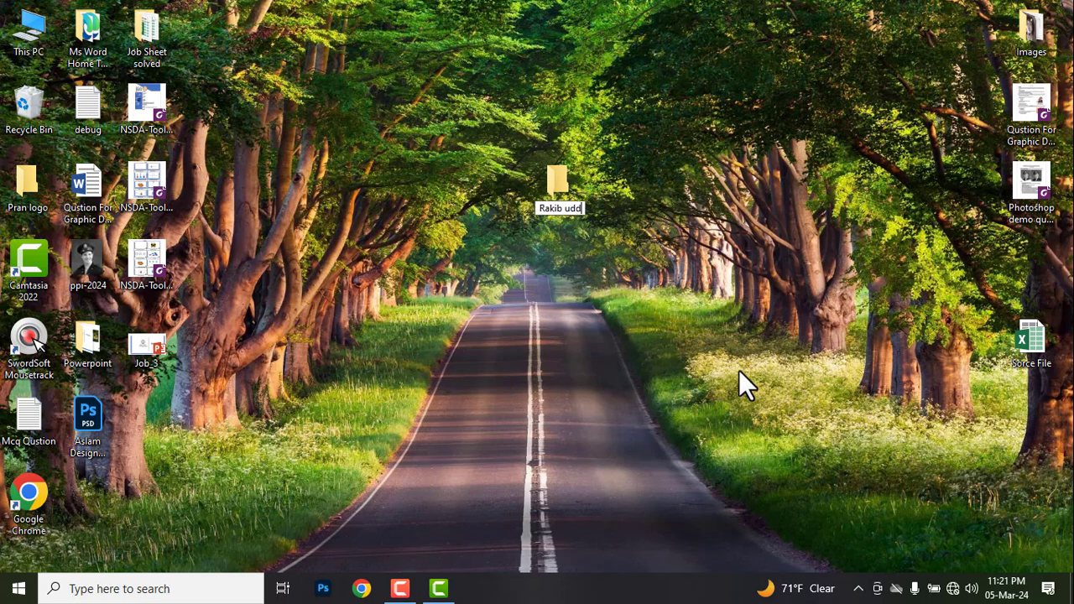
type("in")
key("Return")
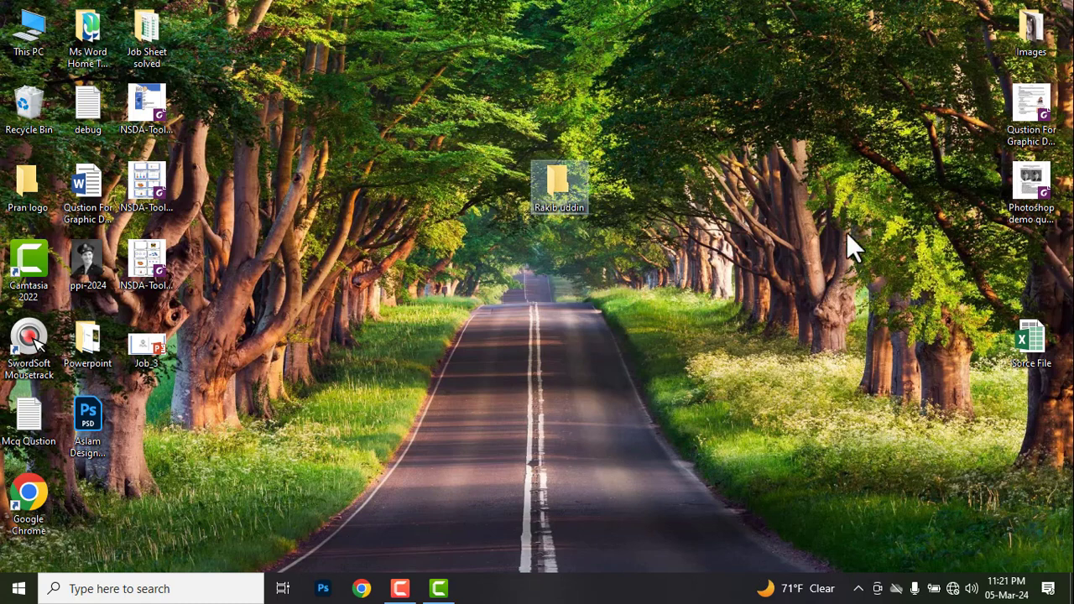
Inside the new folder, create a new Excel worksheet named Co_Excel_1.
double_click(555, 175)
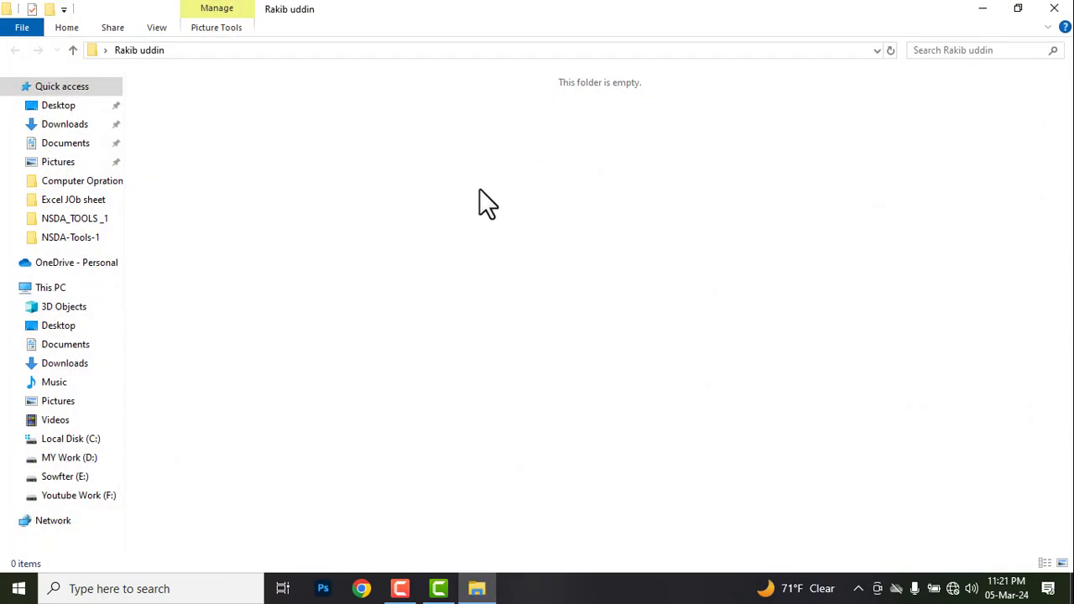
right_click(314, 154)
mouse_move(351, 342)
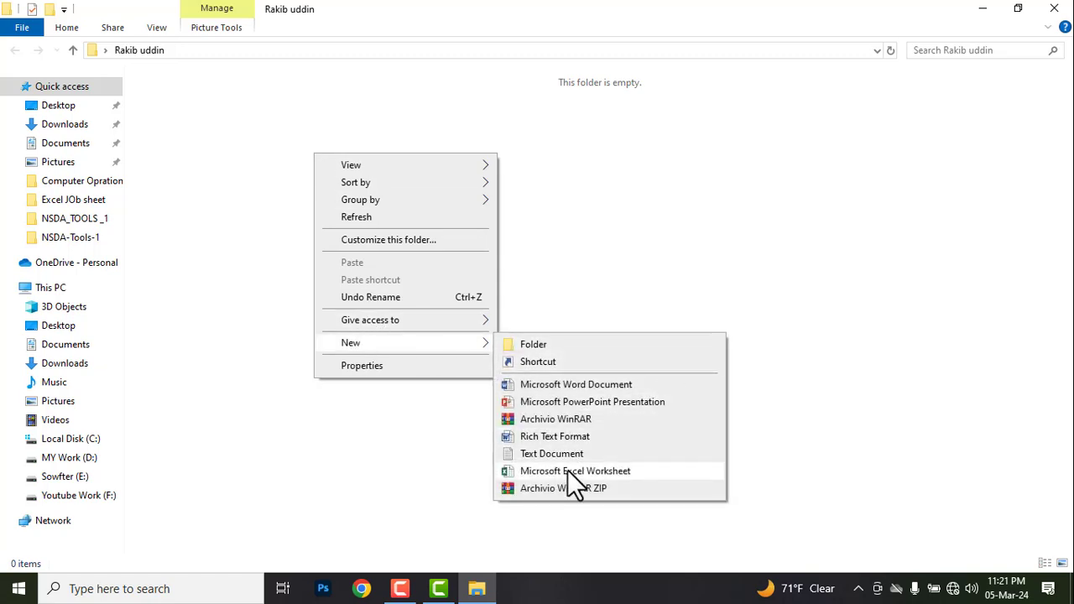
left_click(621, 470)
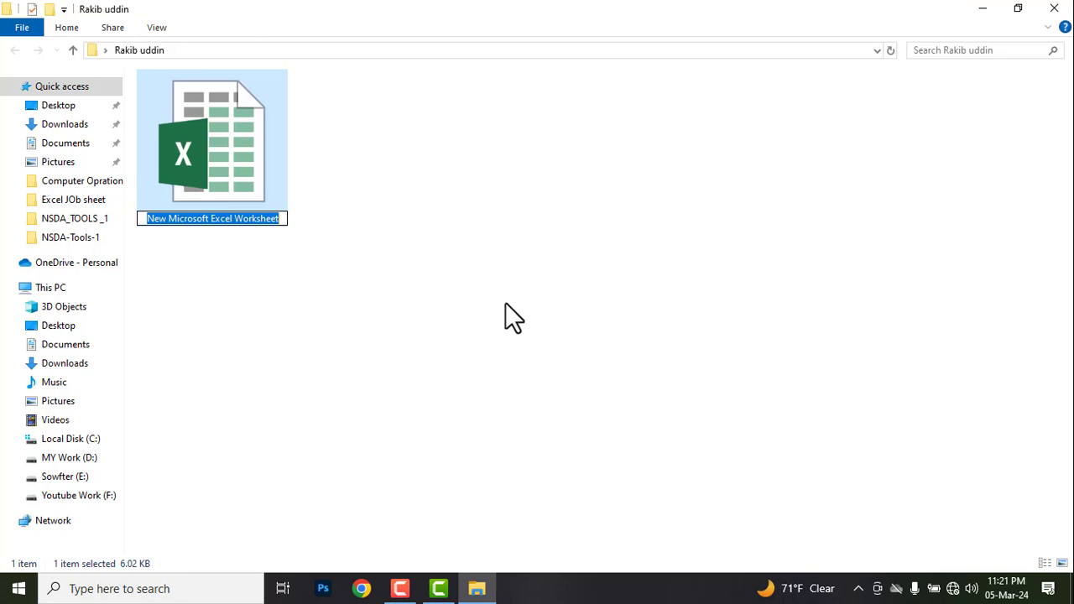
type("Co")
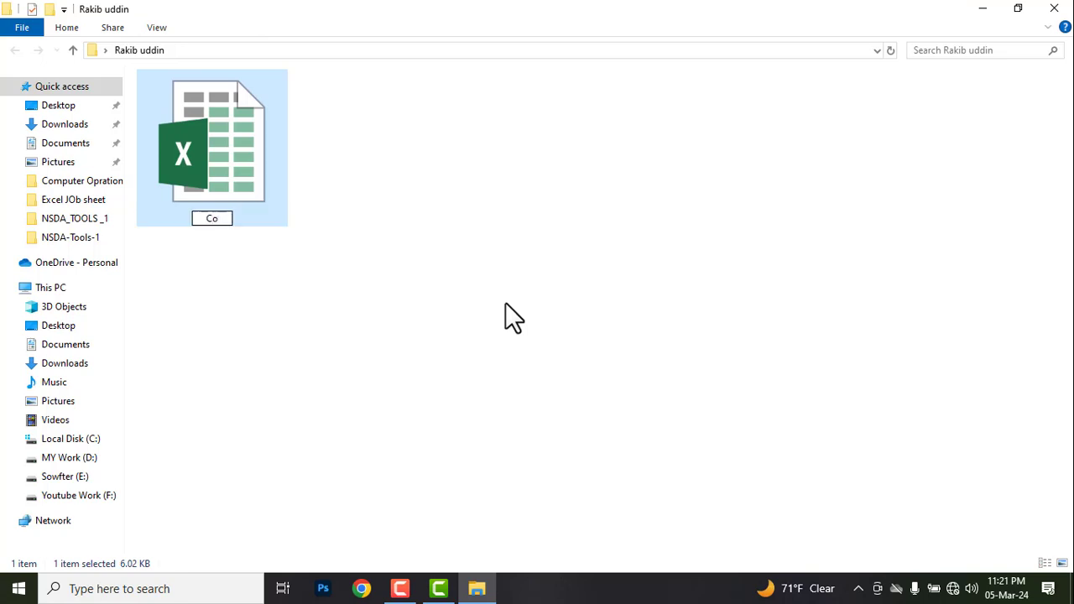
type("_E")
type("xcel")
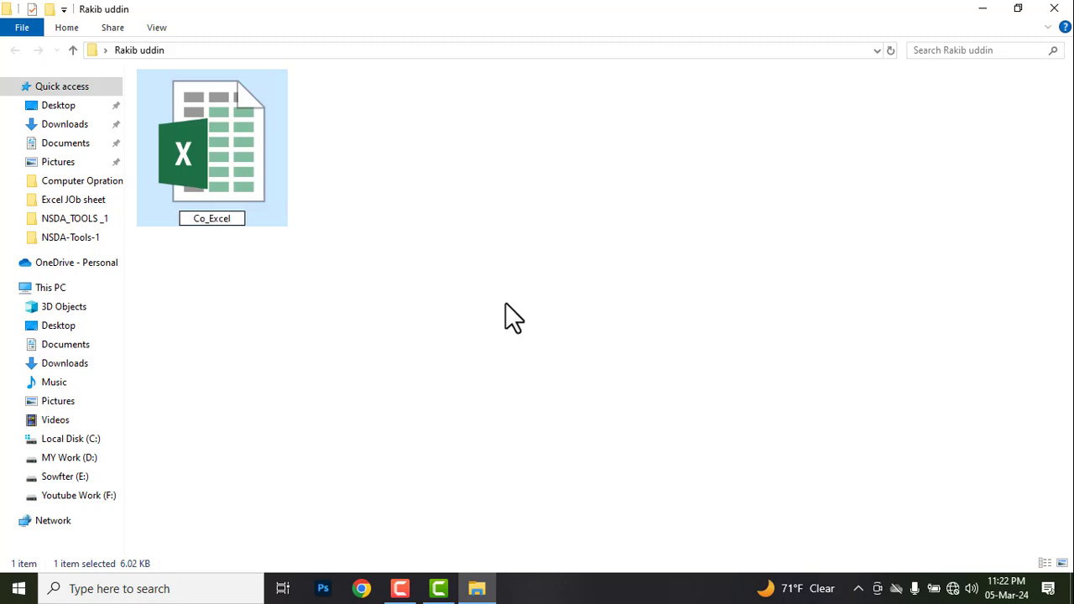
type("_")
type("1")
left_click(511, 269)
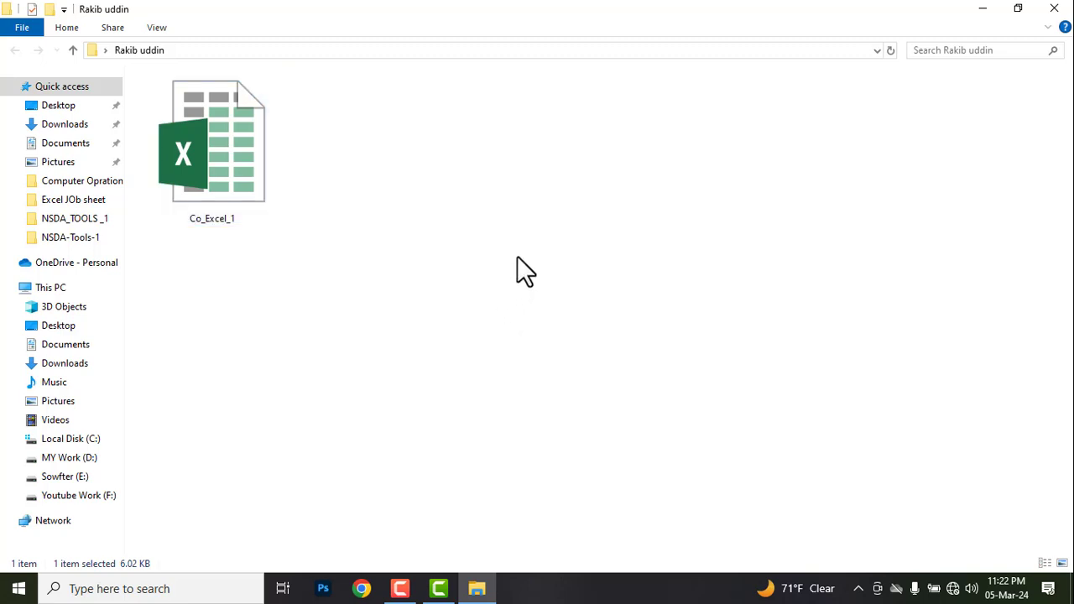
Outline the Paper Size – A4 and Margin instruction lines in red in the PDF.
key("alt+Tab")
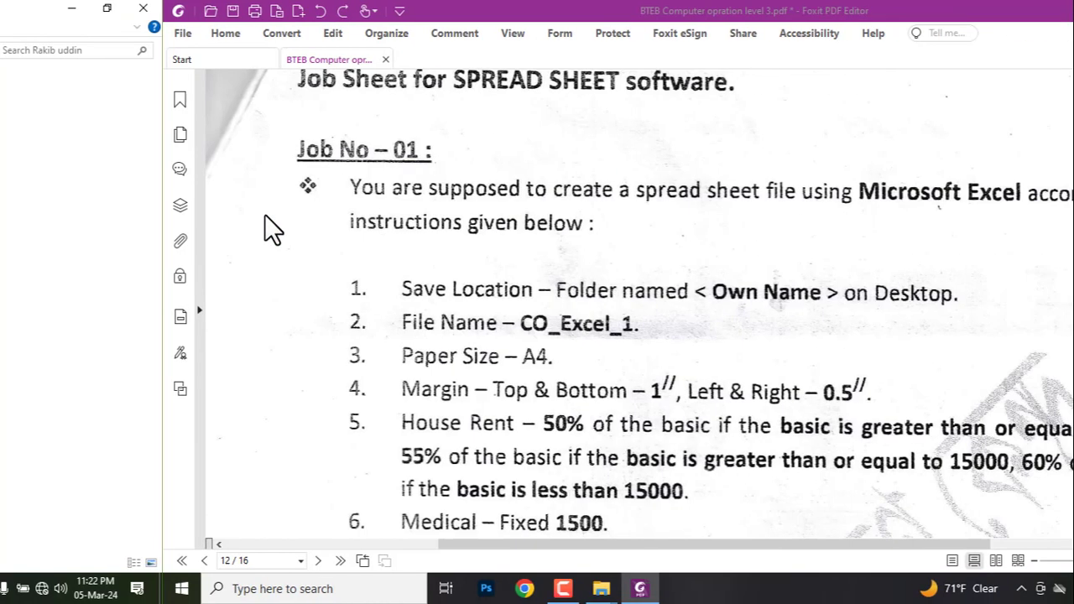
scroll(642, 277, "down", 1)
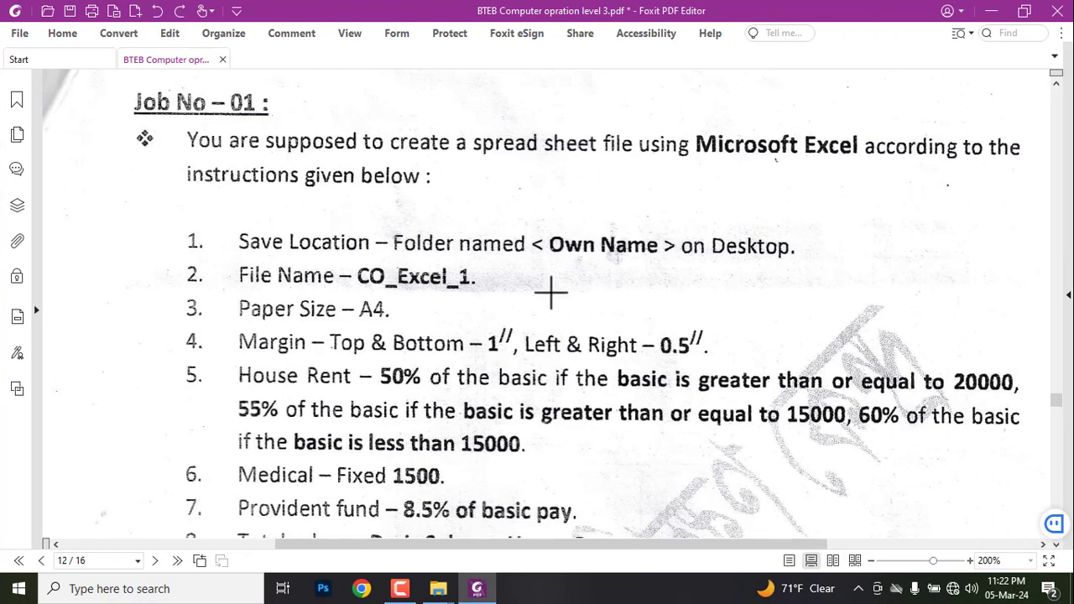
scroll(420, 292, "down", 1)
left_click_drag(226, 238, 402, 273)
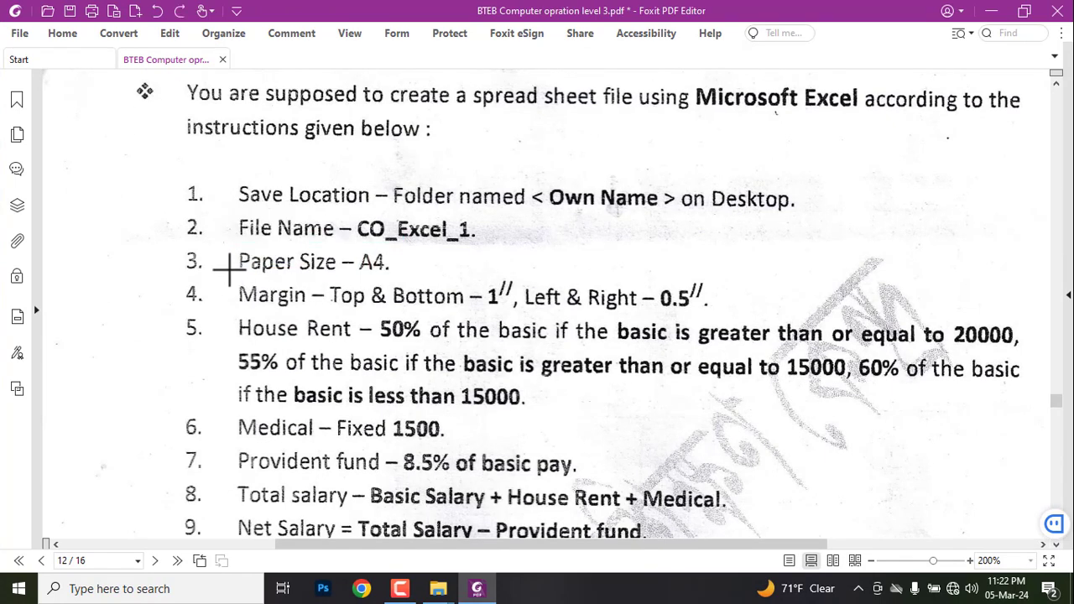
mouse_move(221, 269)
left_mouse_down()
mouse_move(603, 315)
mouse_move(534, 317)
mouse_move(739, 316)
left_mouse_up()
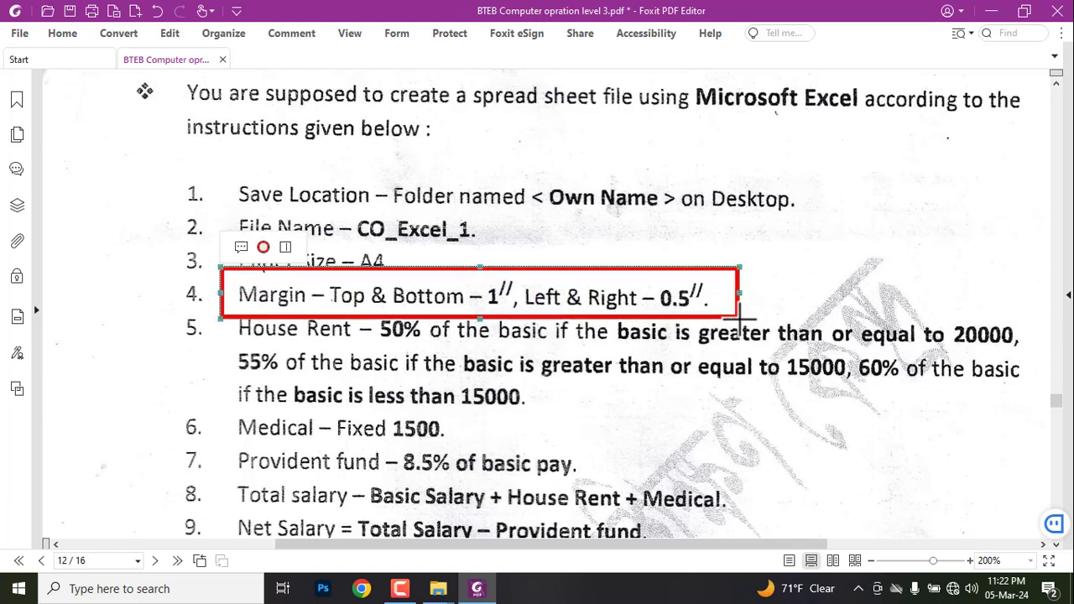
key("alt+Tab")
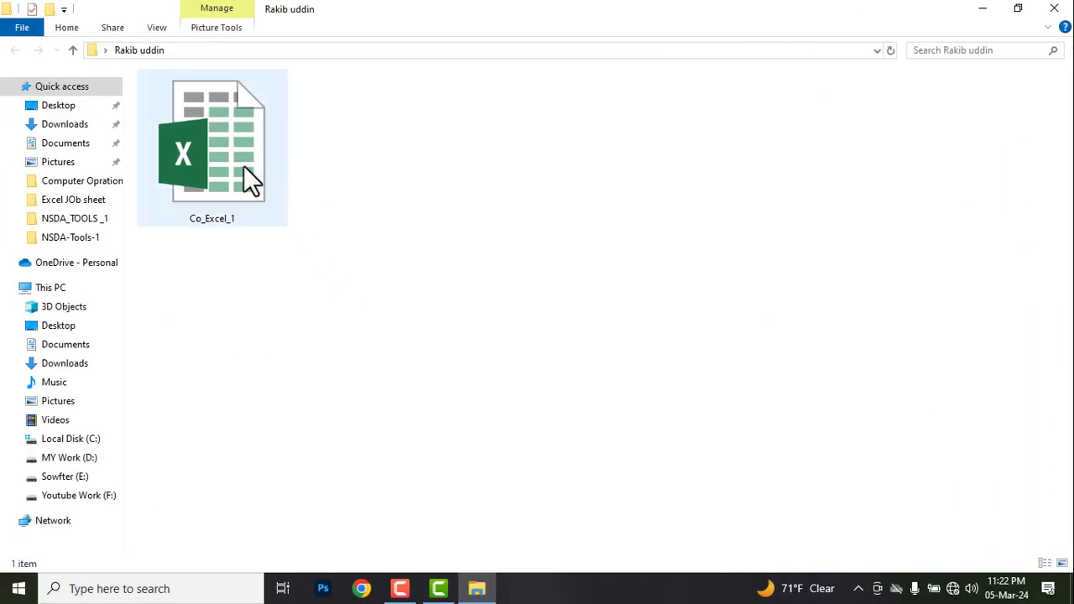
Open Co_Excel_1 in Excel and set its paper size to A4.
left_click(247, 136)
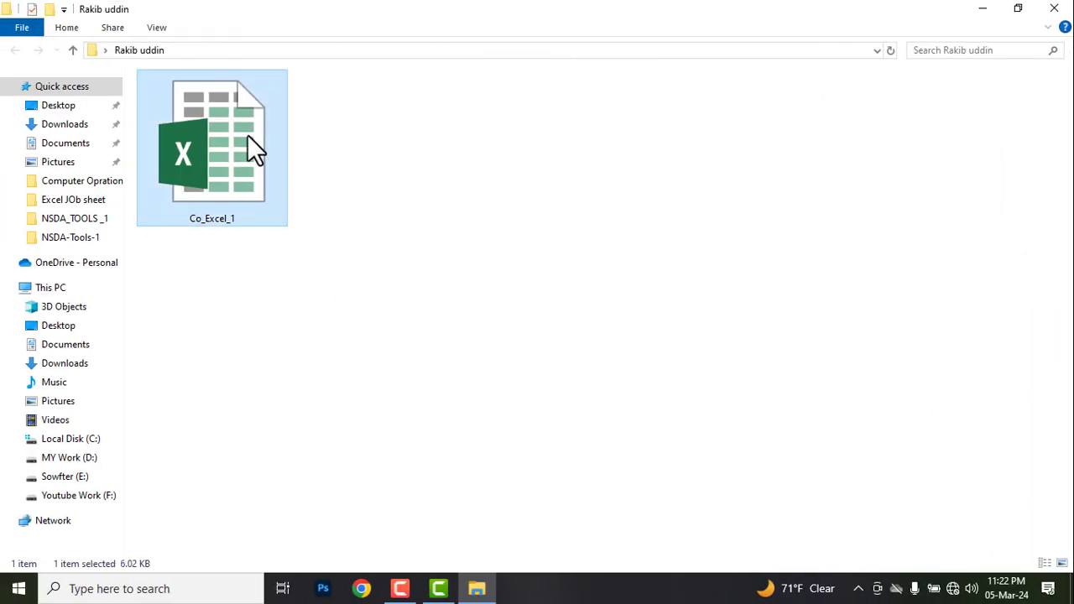
double_click(248, 135)
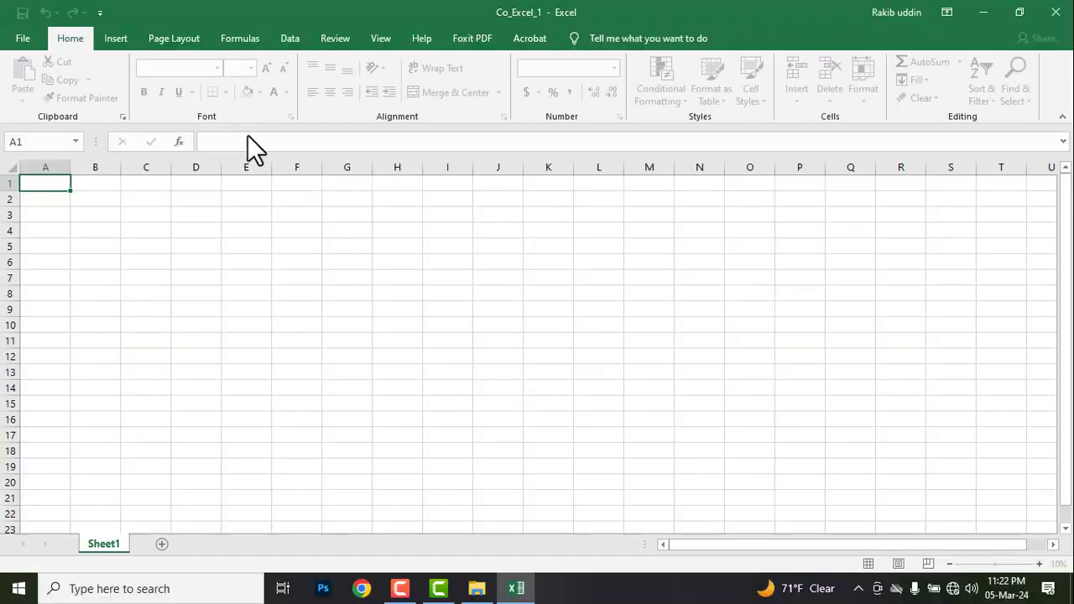
left_click(170, 38)
left_click(128, 101)
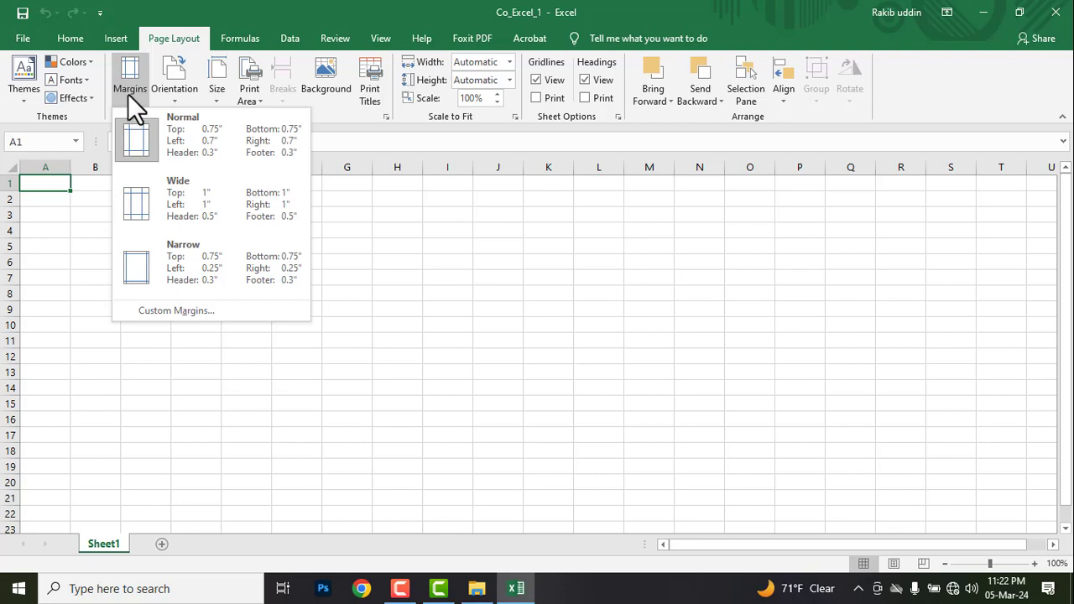
left_click(222, 88)
left_click(222, 88)
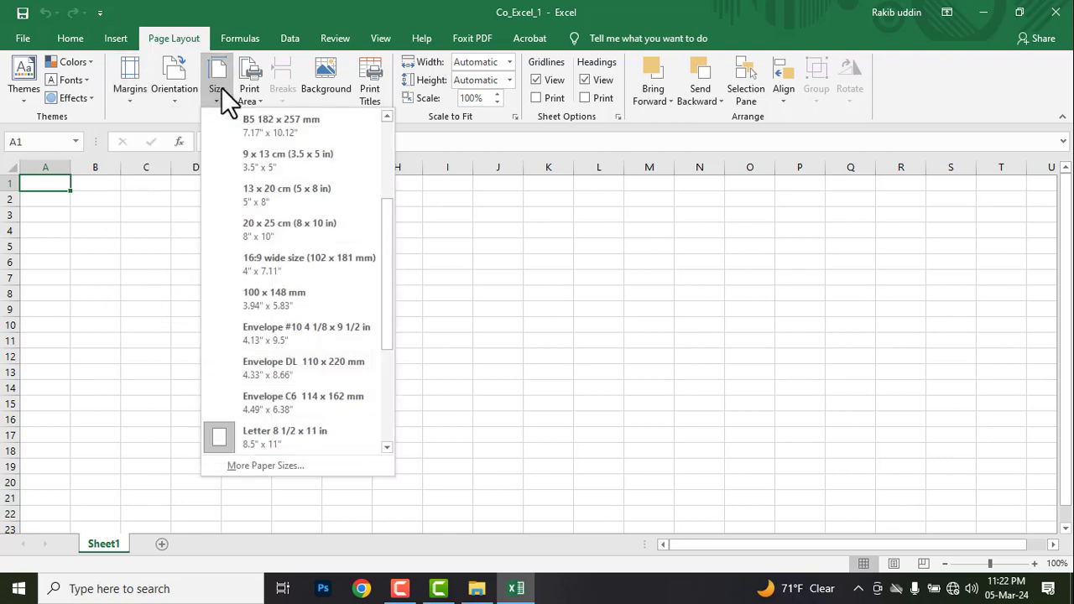
left_click_drag(389, 276, 398, 167)
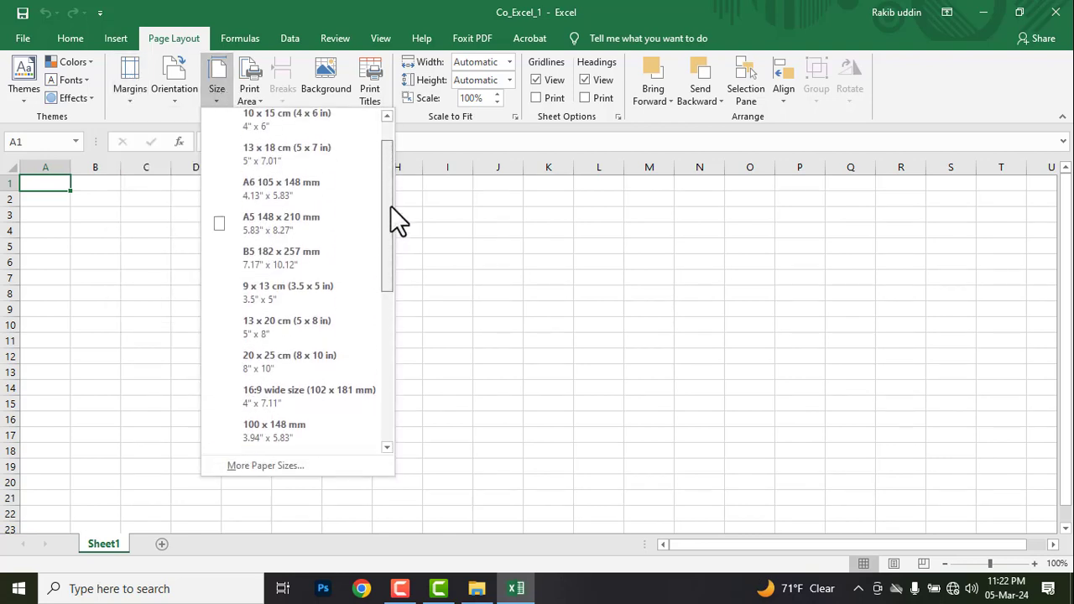
left_click(250, 124)
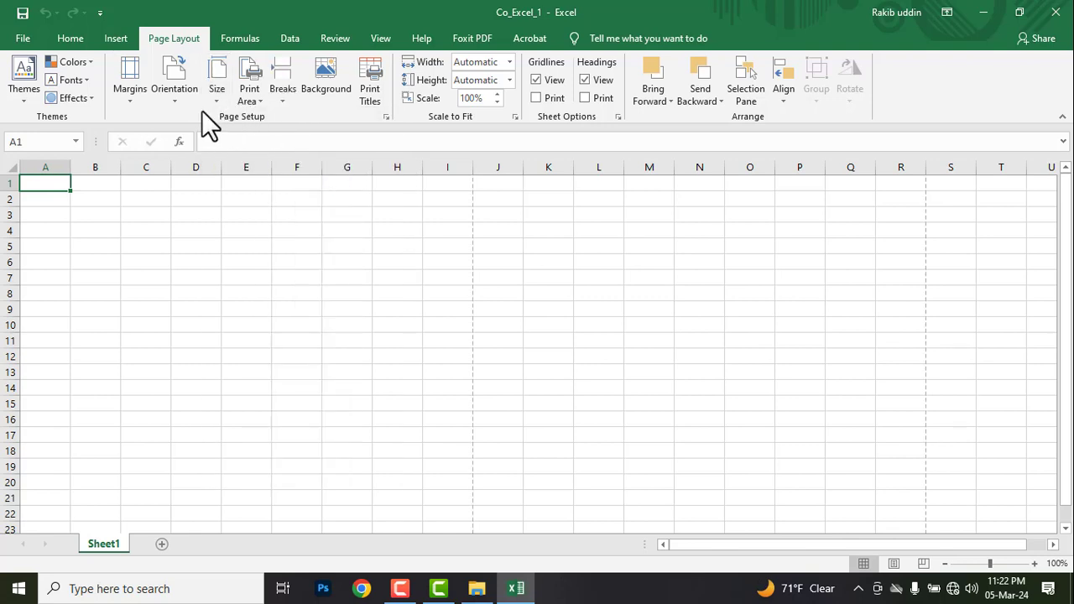
Set custom margins: top 1, bottom 1, left 0.5, with a reduced right margin.
left_click(123, 92)
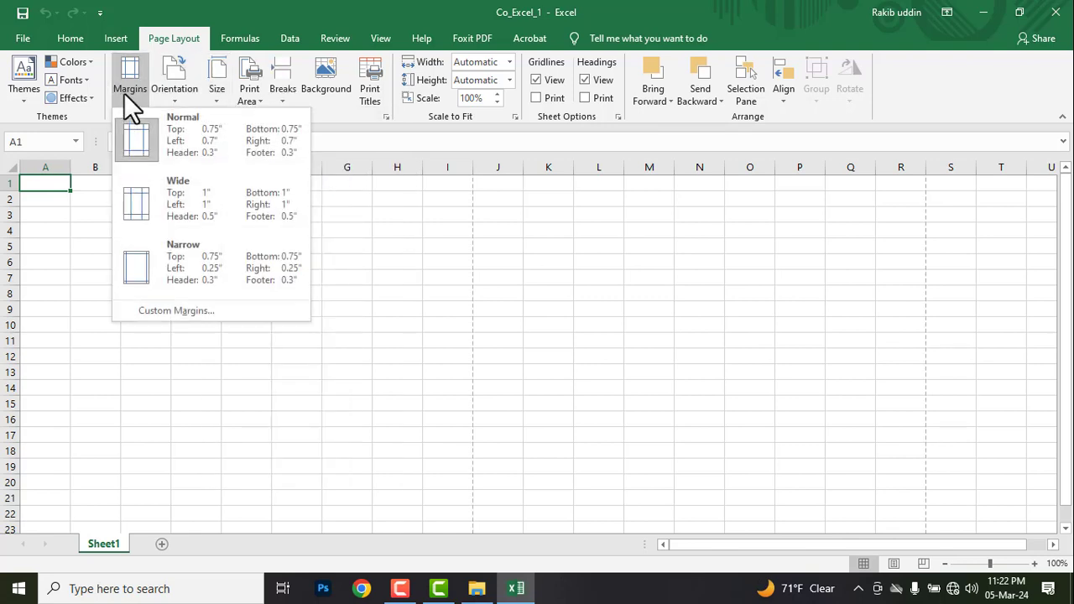
left_click(159, 307)
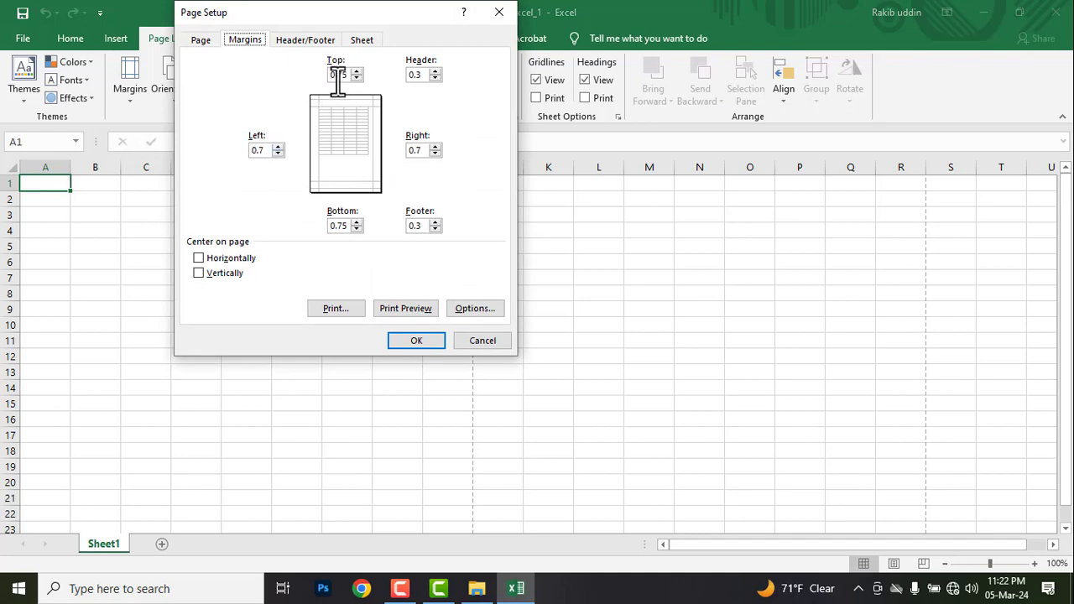
key("alt+Tab")
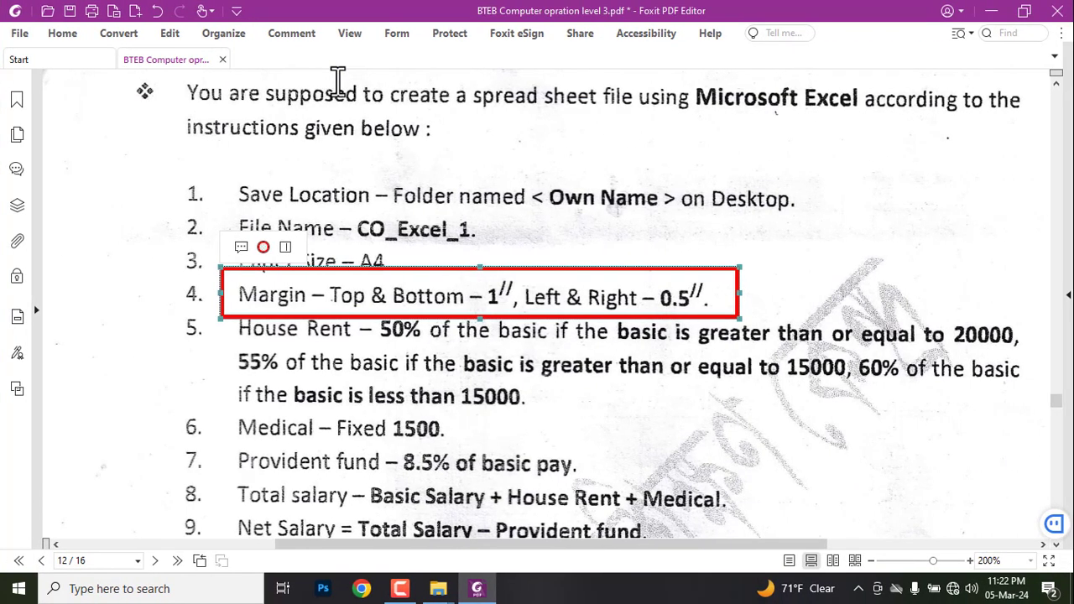
key("alt+Tab")
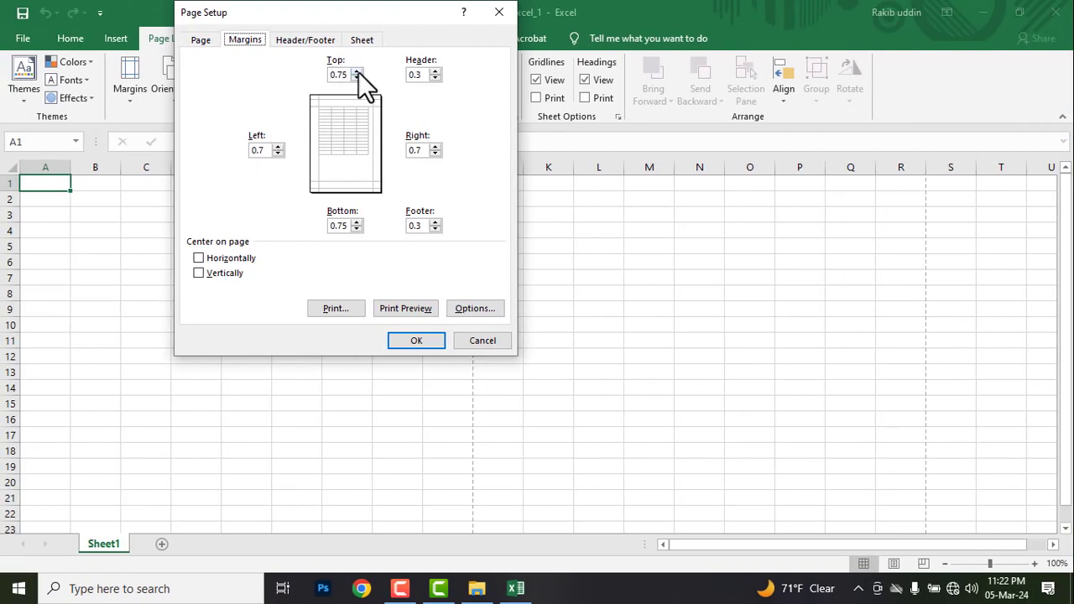
key("Tab")
type("1")
left_click(357, 228)
type("1")
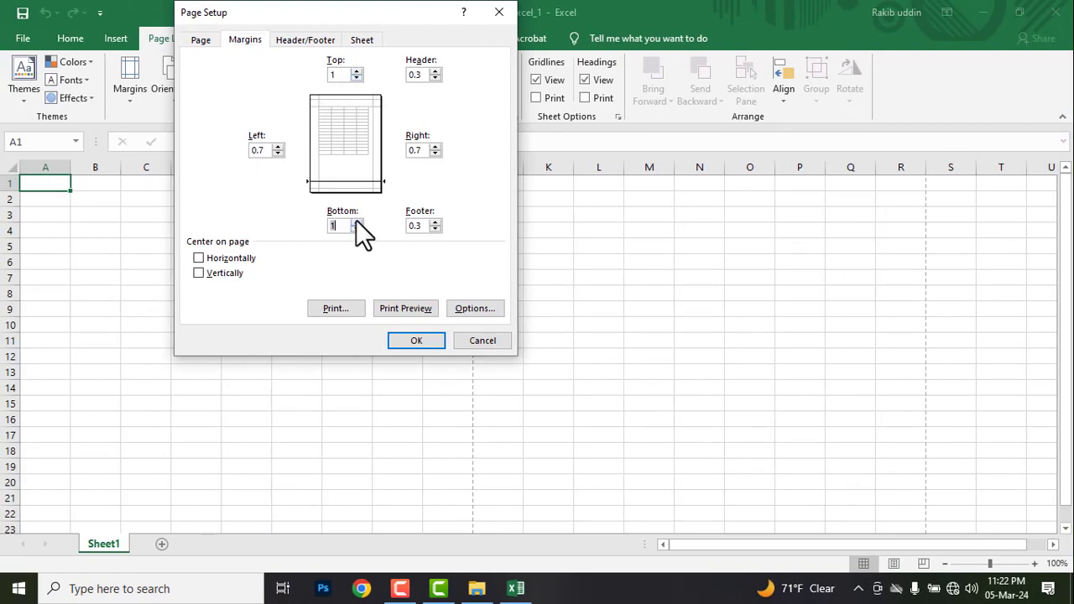
left_click(277, 155)
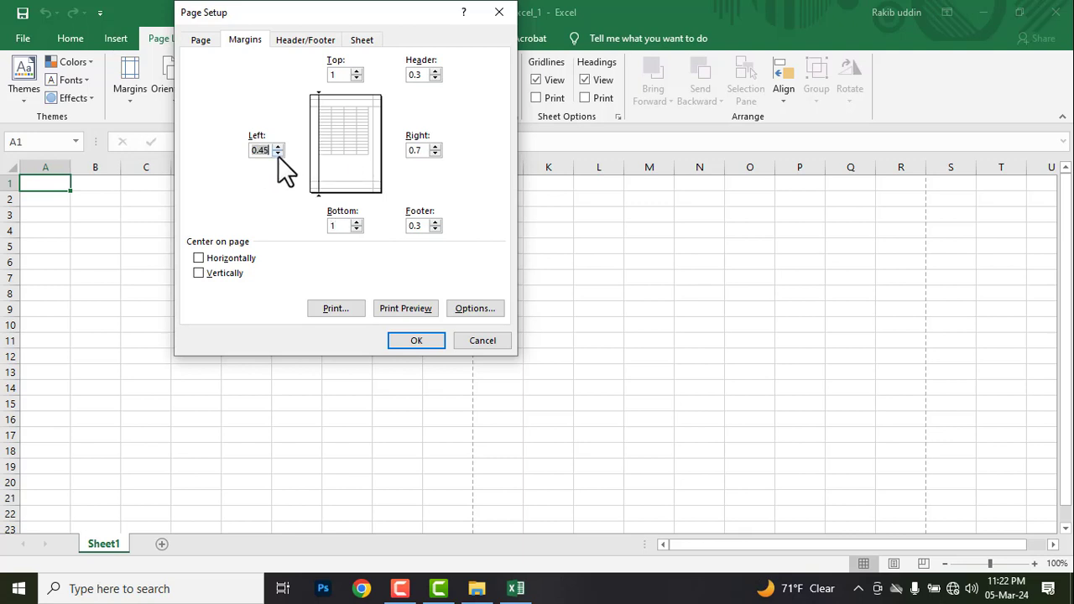
left_click(270, 155)
left_click_drag(270, 155, 215, 164)
type("0")
type(".5")
left_click_drag(420, 150, 394, 151)
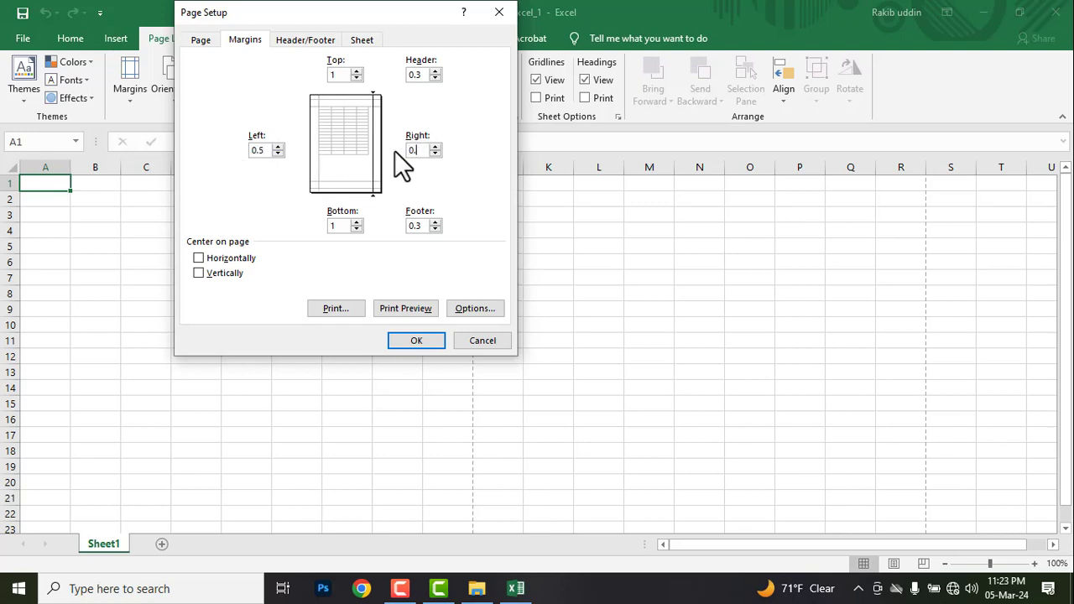
left_click(411, 344)
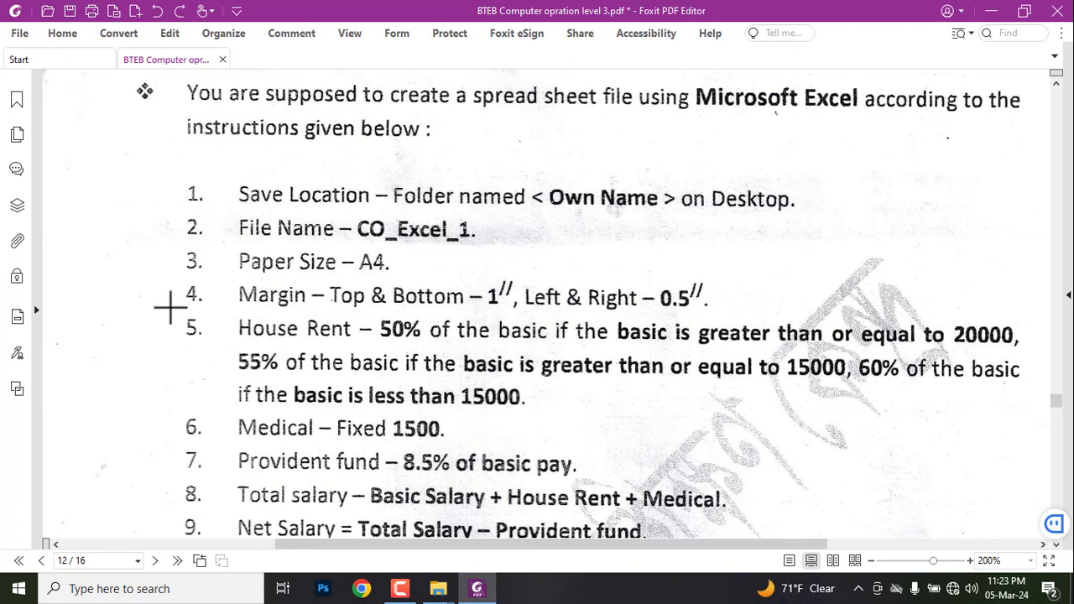
Outline the House Rent instruction in red and scroll through the rest of the PDF.
left_click_drag(170, 308, 1002, 411)
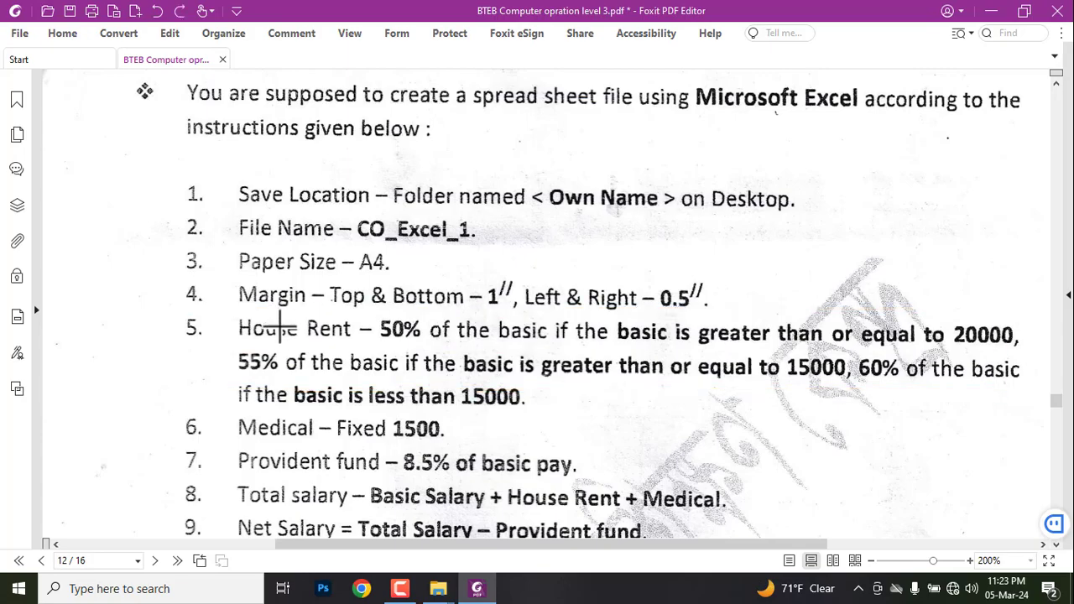
scroll(280, 323, "down", 2, "ctrl")
scroll(343, 338, "down", 3)
scroll(343, 338, "down", 5)
scroll(344, 338, "down", 5)
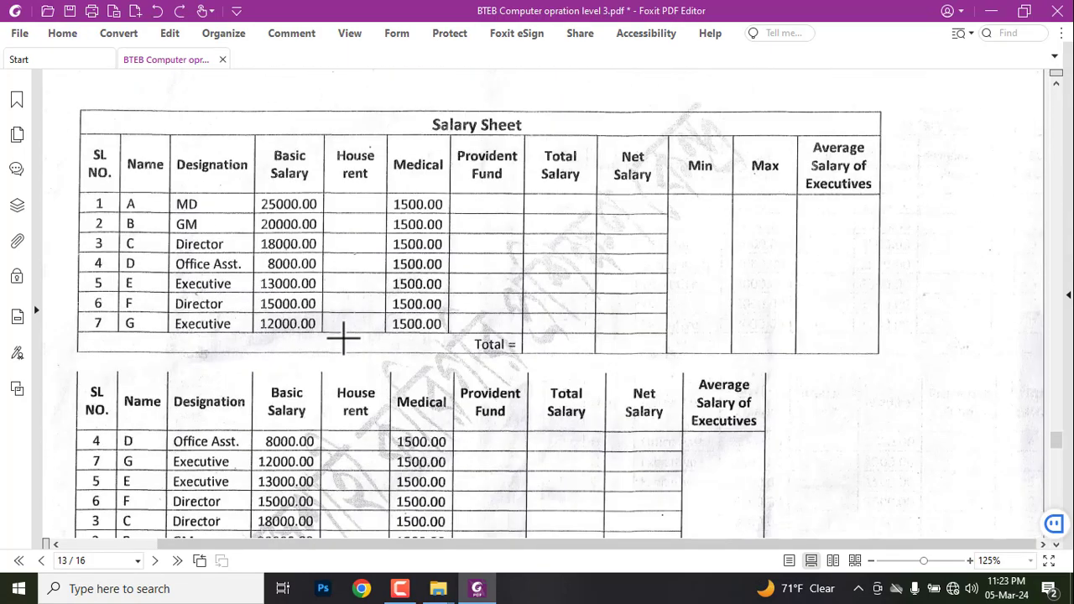
scroll(309, 315, "down", 1, "ctrl")
scroll(211, 132, "up", 2, "ctrl")
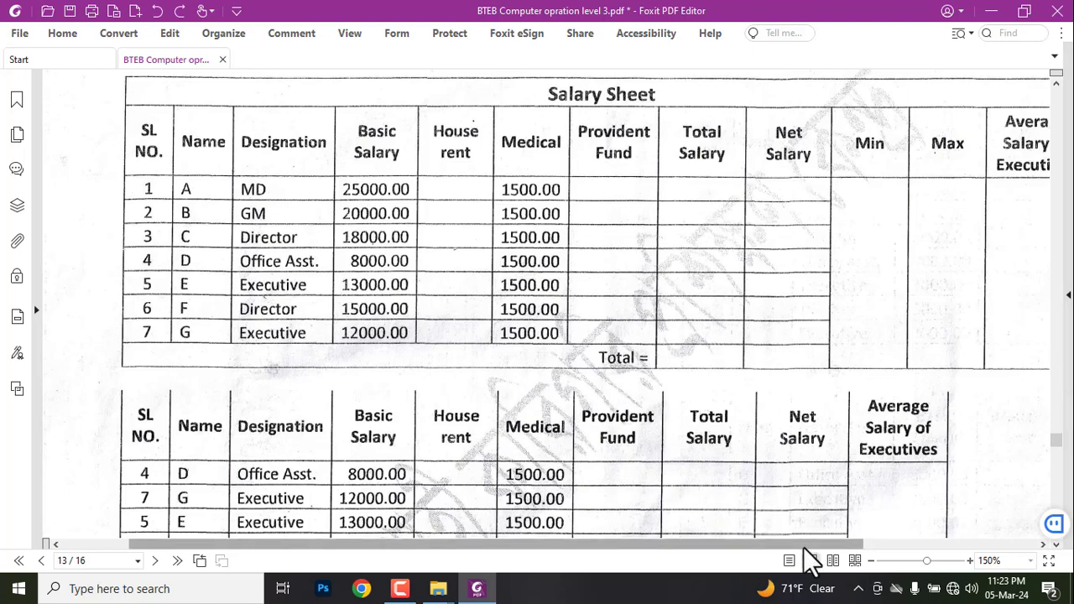
mouse_move(803, 546)
left_mouse_down()
mouse_move(850, 545)
mouse_move(822, 544)
left_mouse_up()
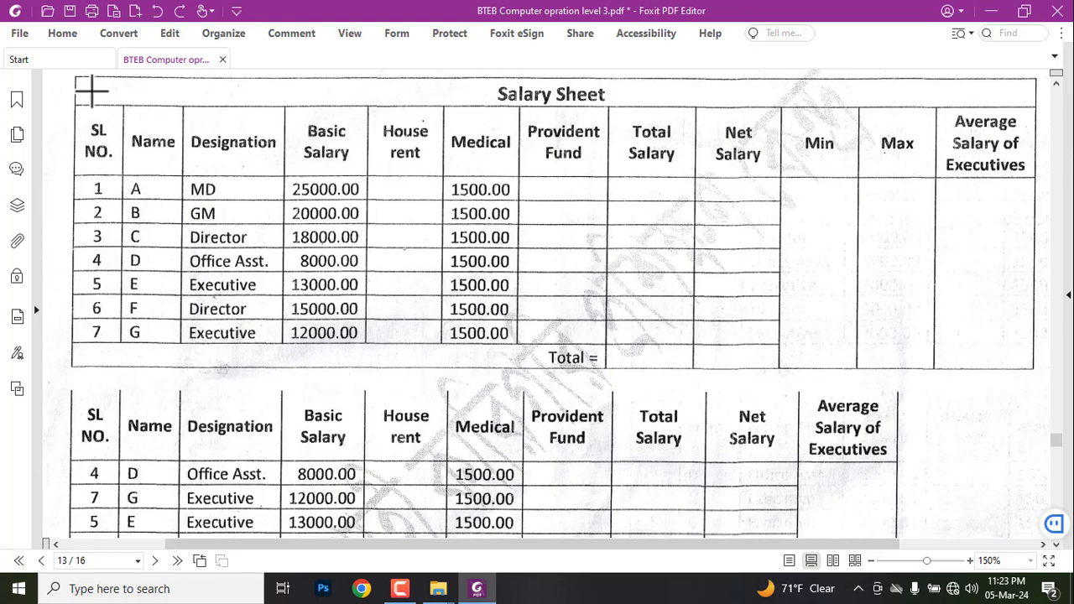
scroll(167, 170, "up", 1)
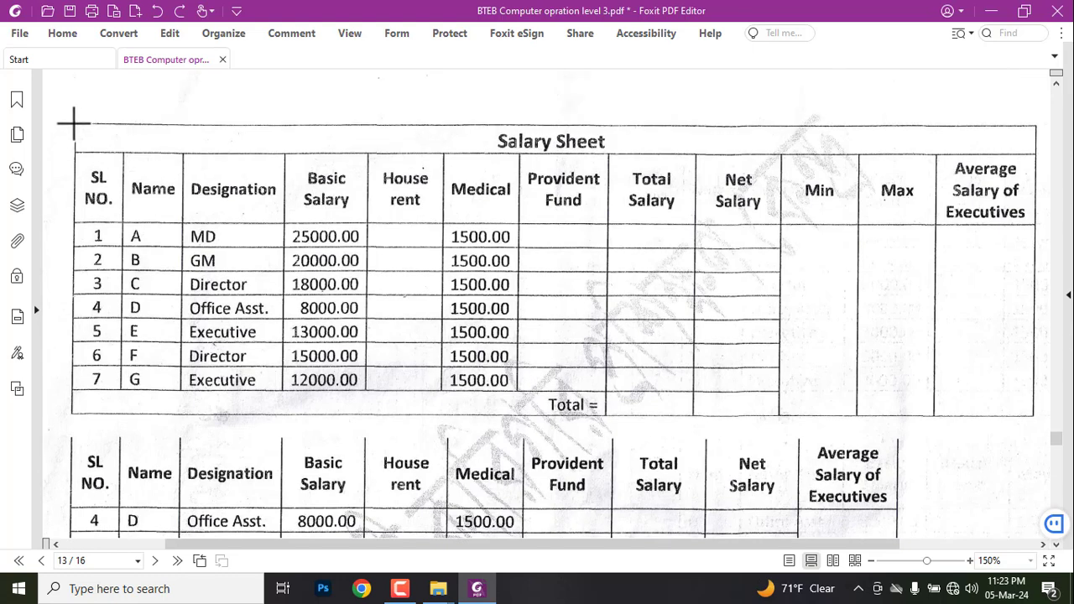
Box the Salary Sheet title and header rows, then remove those red boxes again.
left_click_drag(75, 119, 1038, 157)
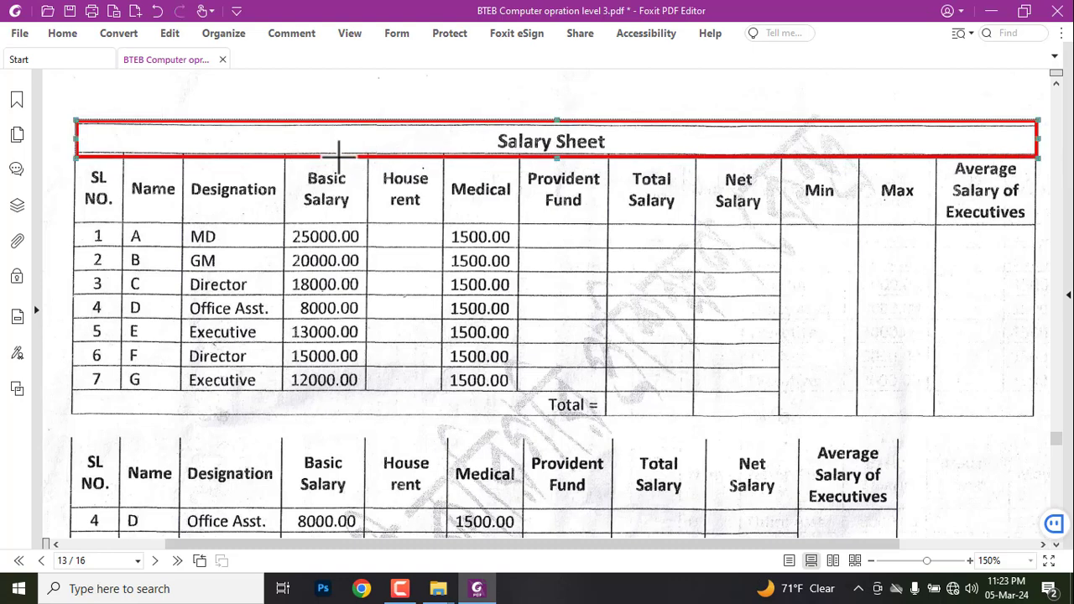
key("ctrl+z")
left_click_drag(68, 151, 952, 239)
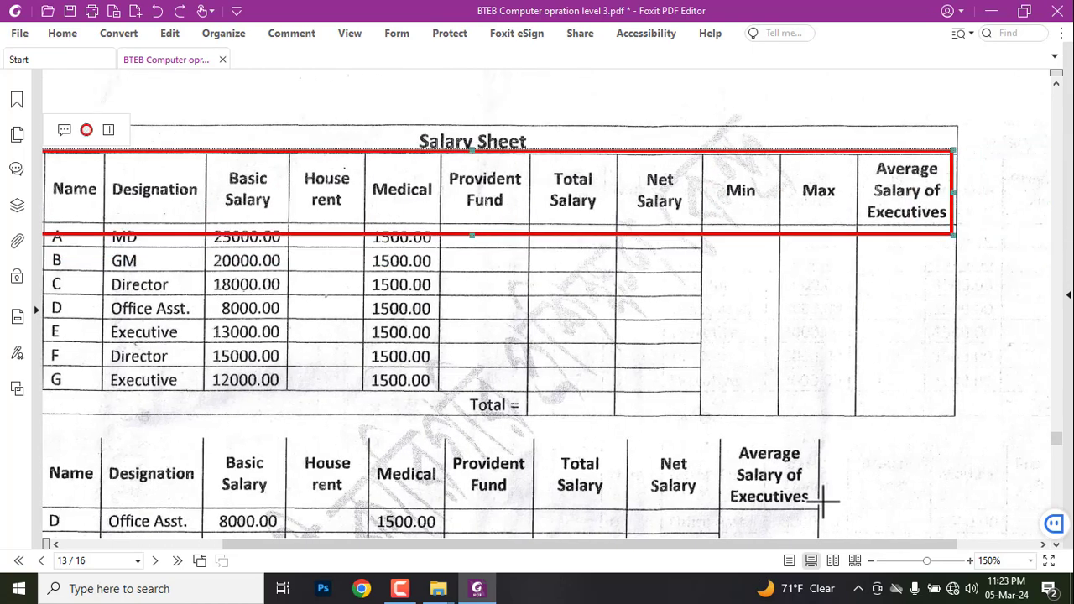
left_click_drag(784, 543, 726, 544)
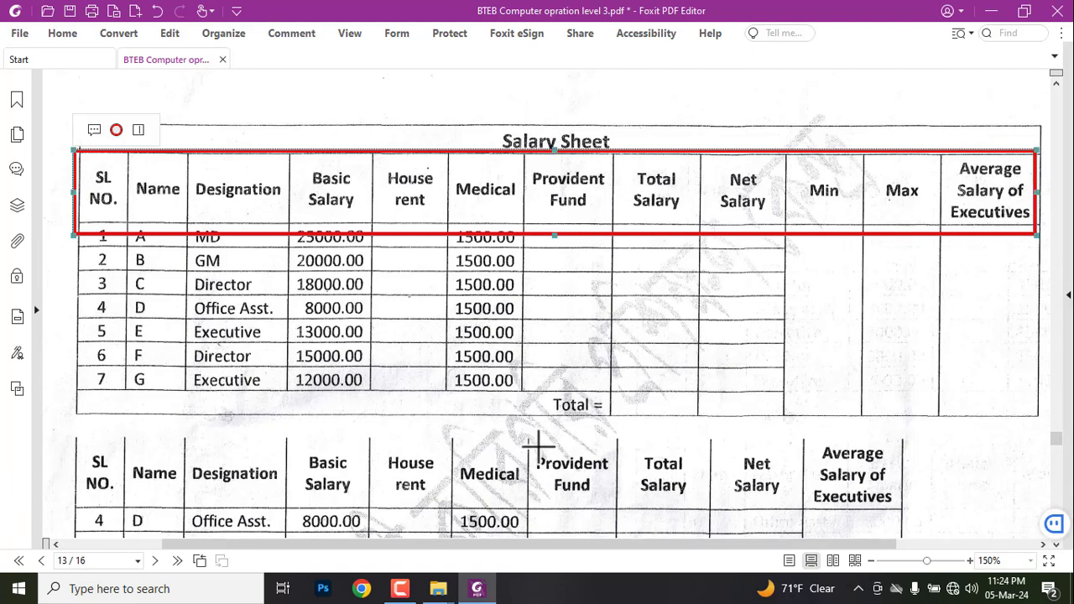
key("Delete")
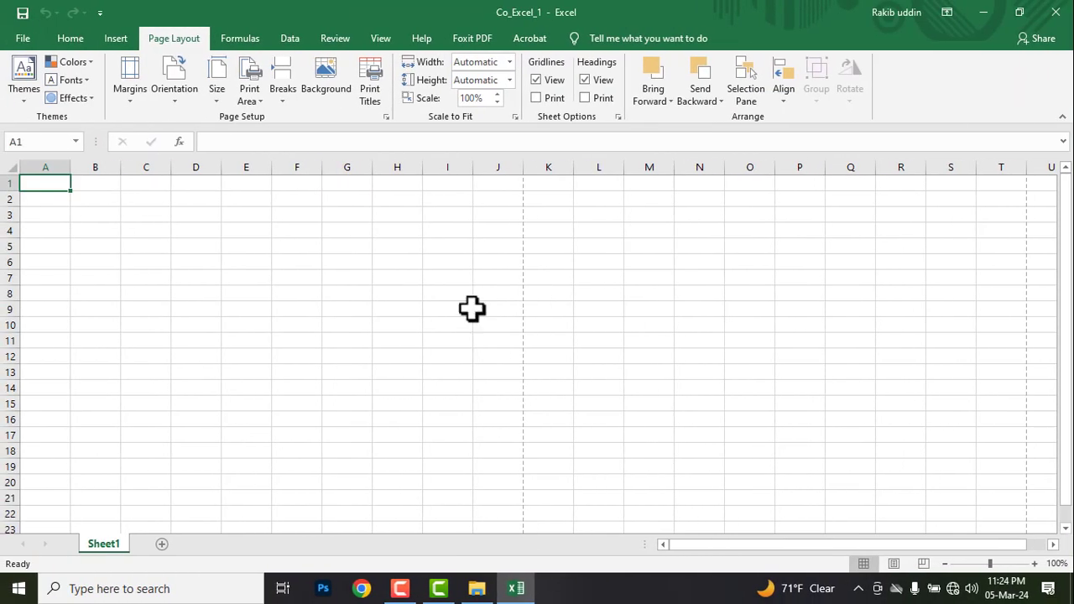
Merge and centre cells A1 through L1 of Co_Excel_1 for the title.
left_click_drag(42, 181, 597, 177)
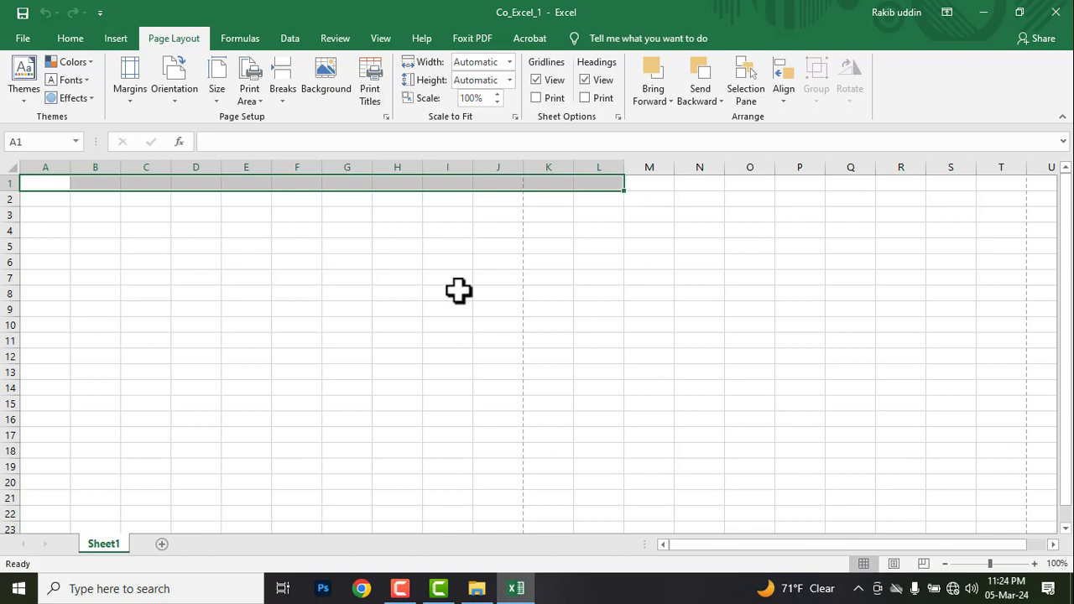
left_click(69, 38)
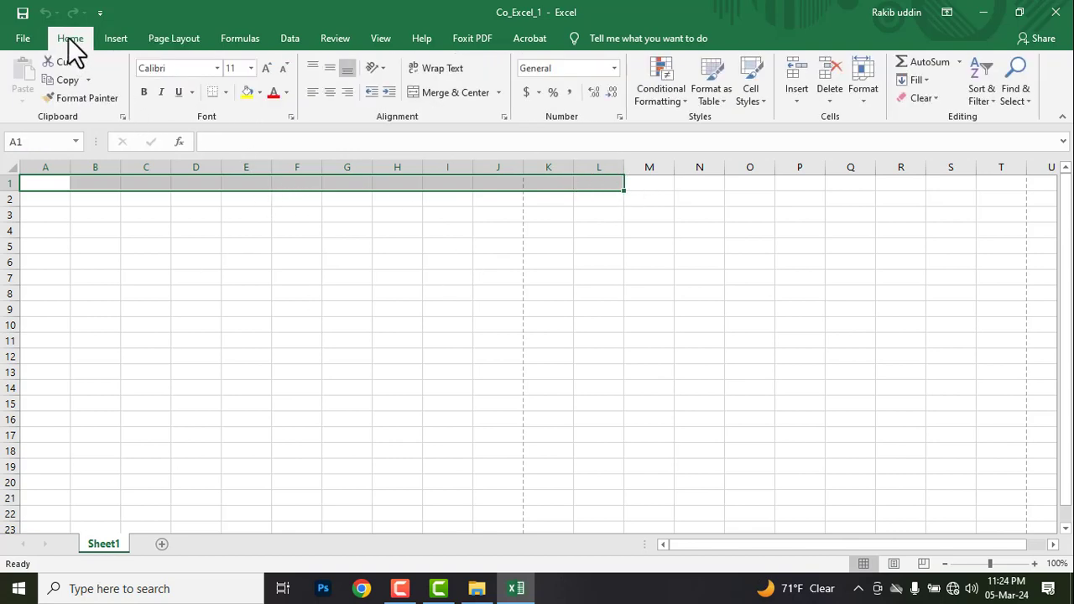
left_click(448, 90)
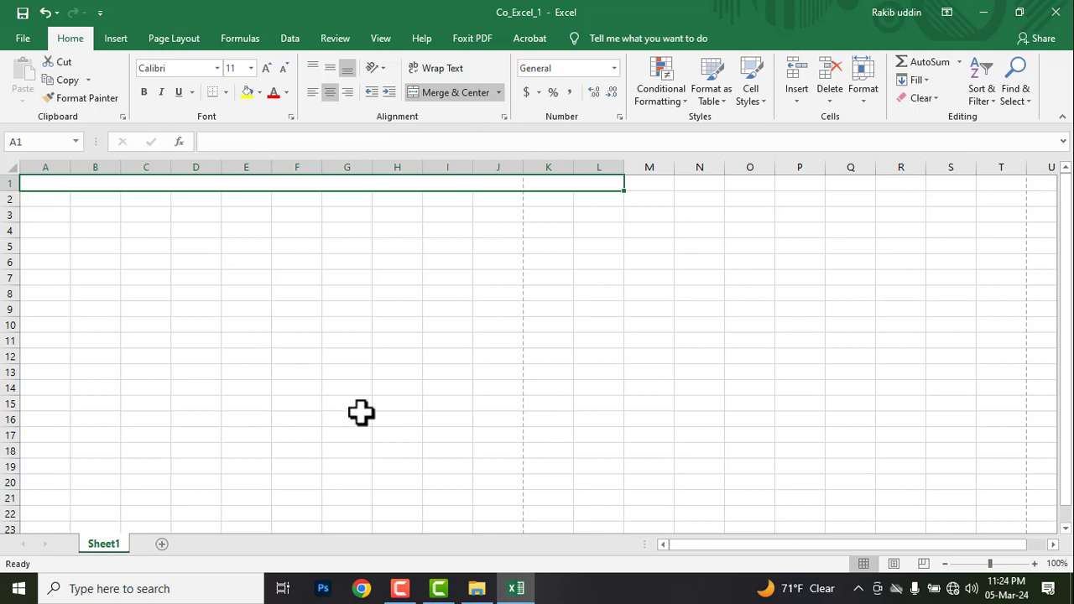
key("alt+Tab")
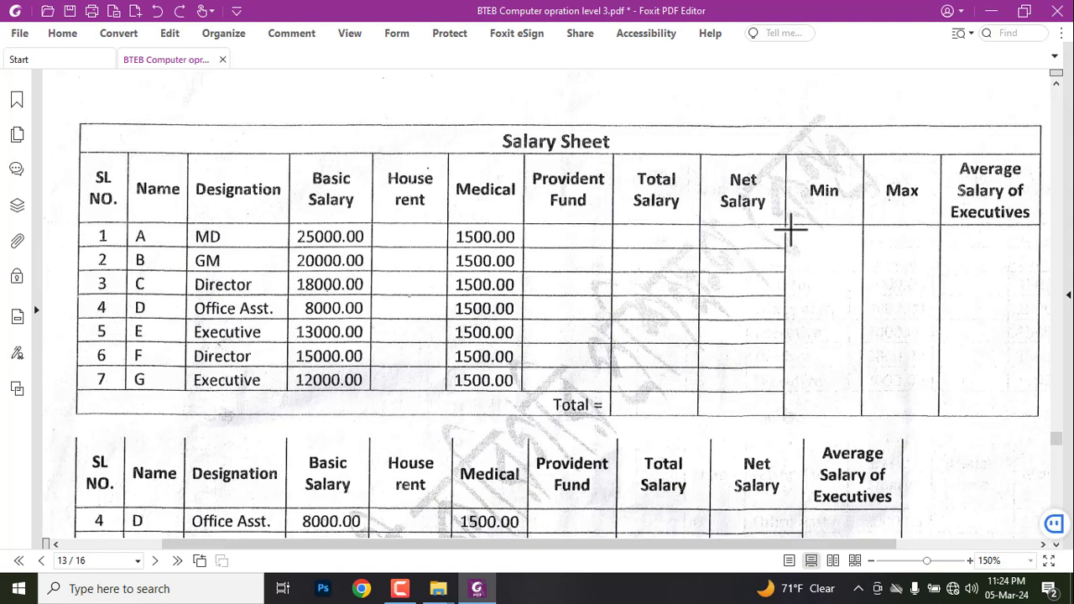
Temporarily box the Min, Max, Average Salary and Total areas in the PDF, then undo them.
left_click_drag(788, 227, 857, 411)
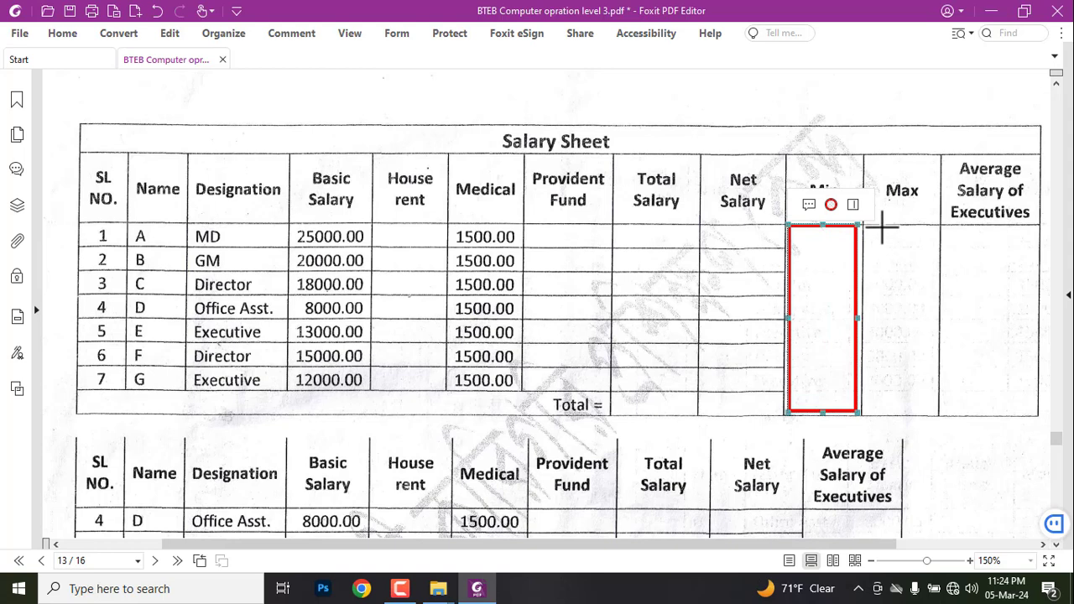
left_click_drag(882, 225, 917, 411)
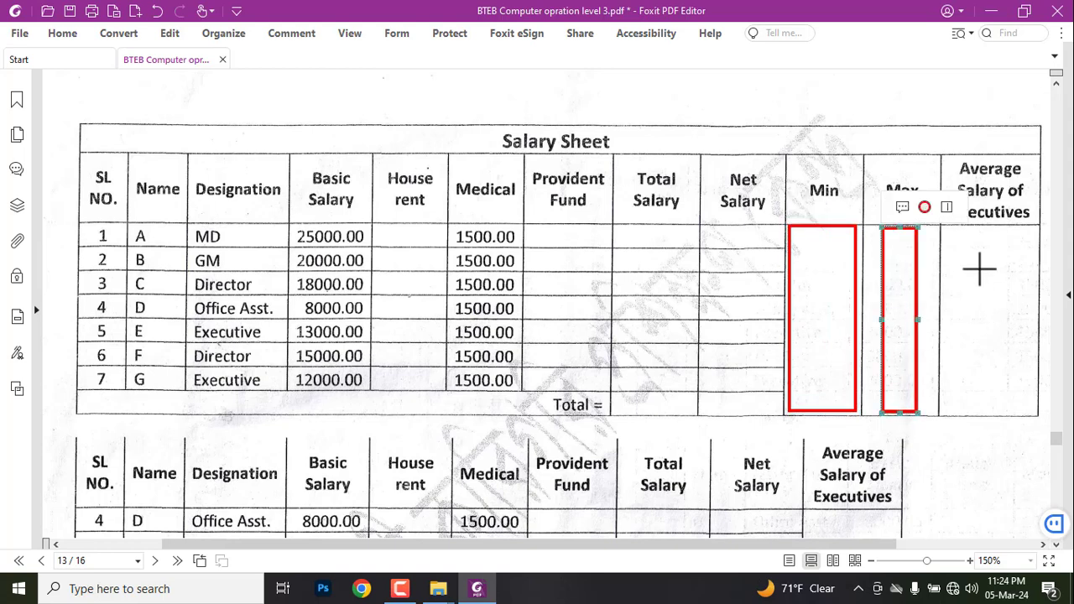
left_click_drag(963, 236, 1024, 410)
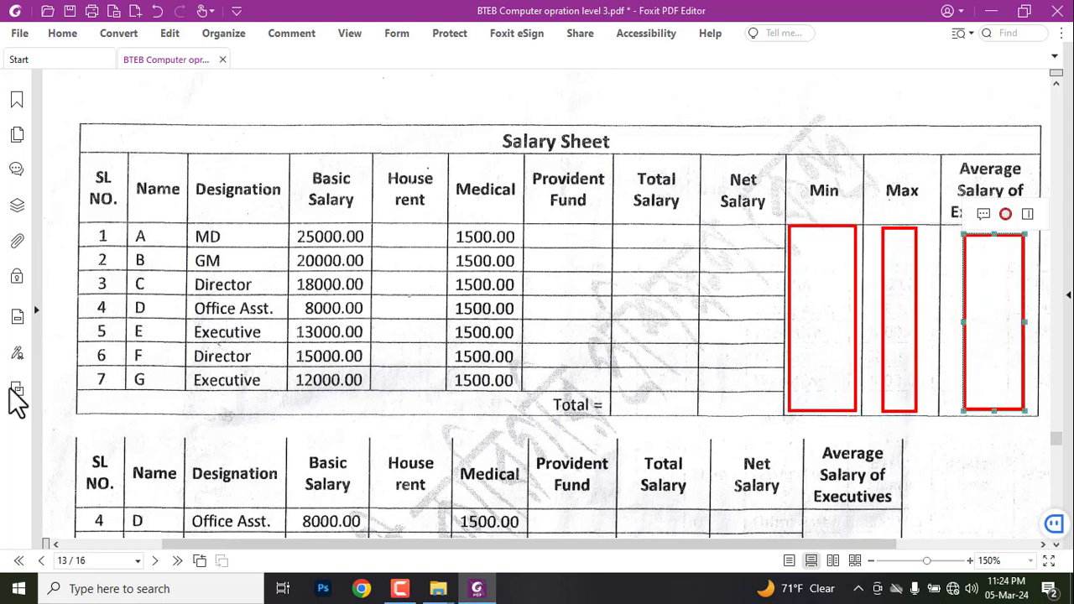
left_click_drag(85, 390, 614, 416)
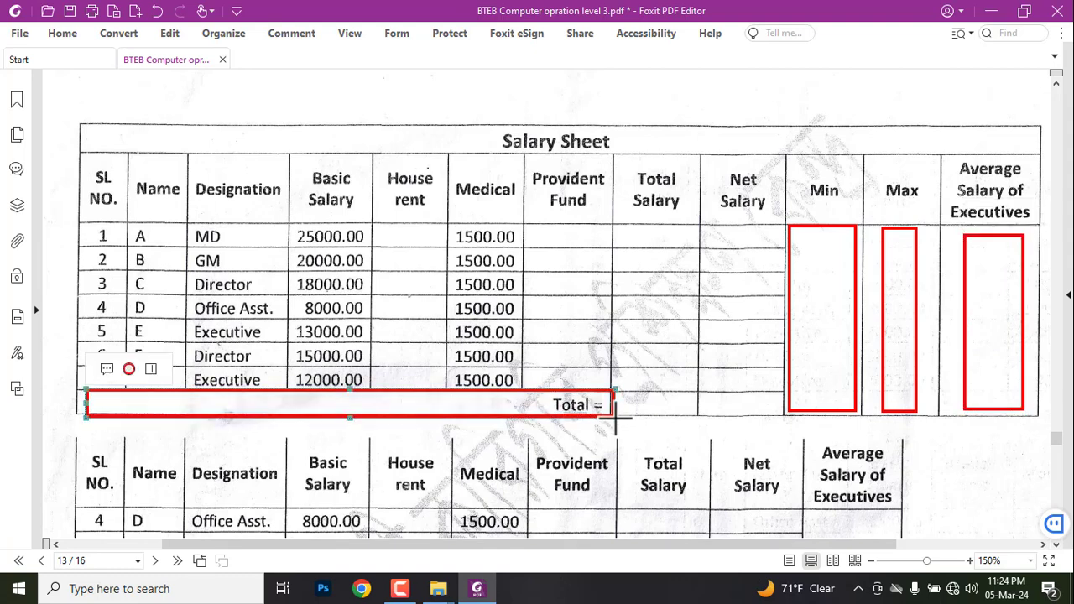
key("ctrl+z")
key("ctrl+z")
key("ctrl+z")
key("ctrl+z")
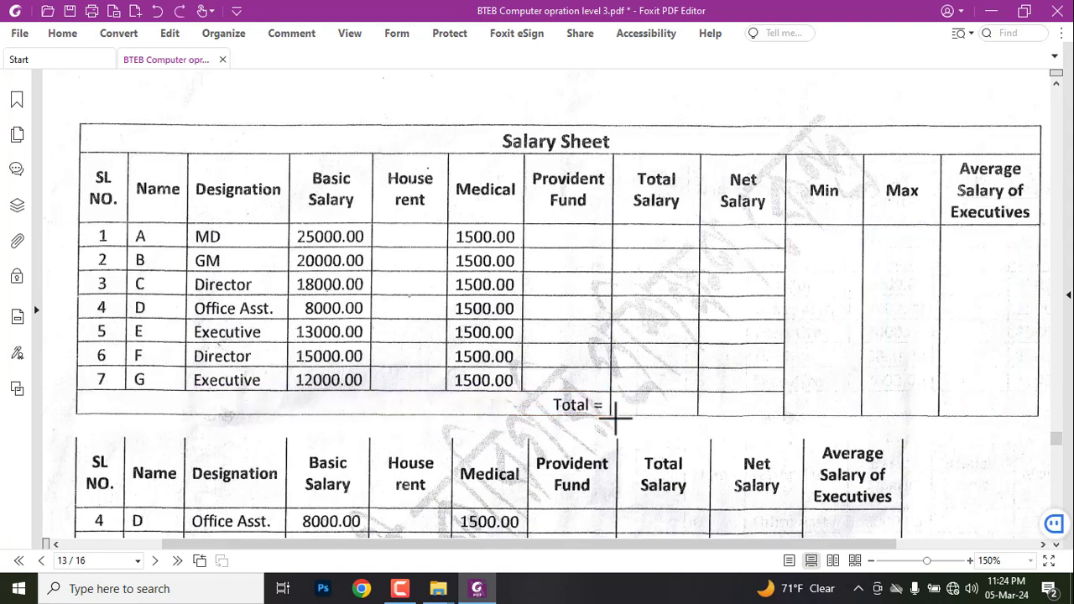
key("alt+Tab")
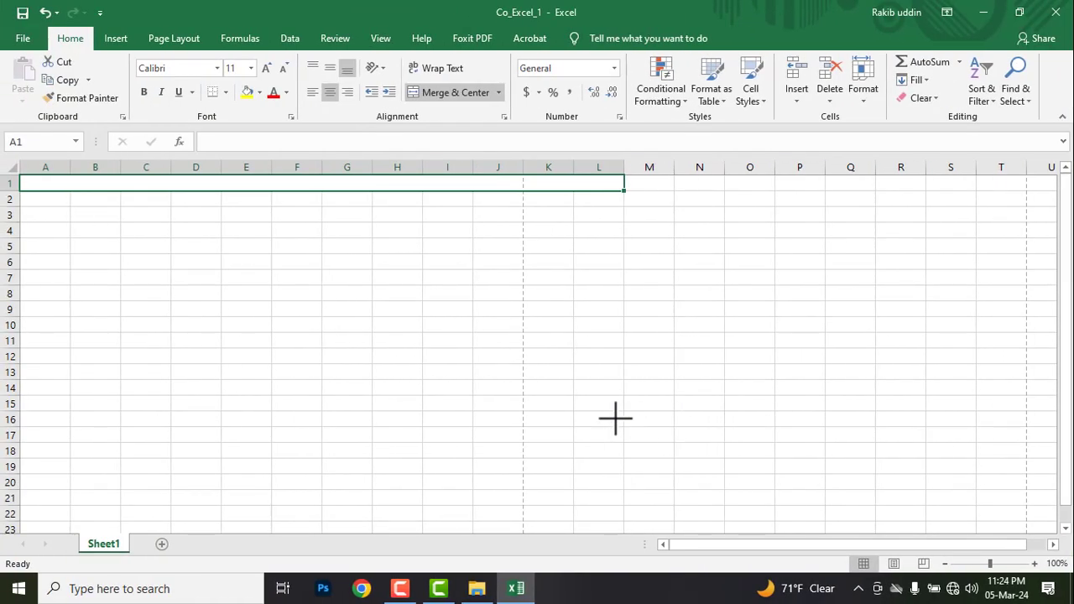
Open Sorce File from the desktop and copy its Salary Sheet table A1:L10.
left_click(984, 13)
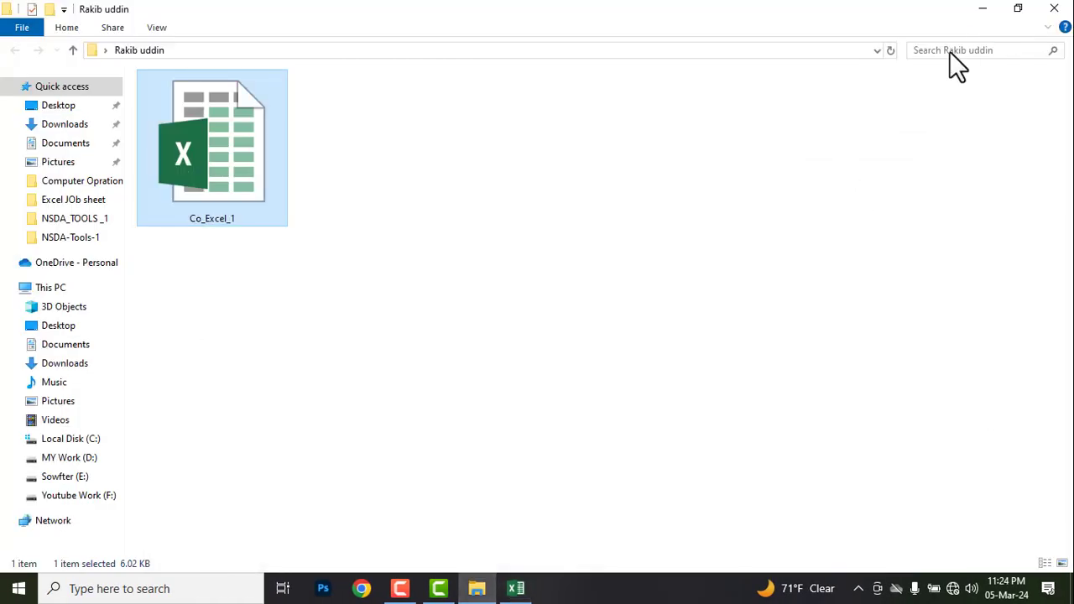
left_click(987, 11)
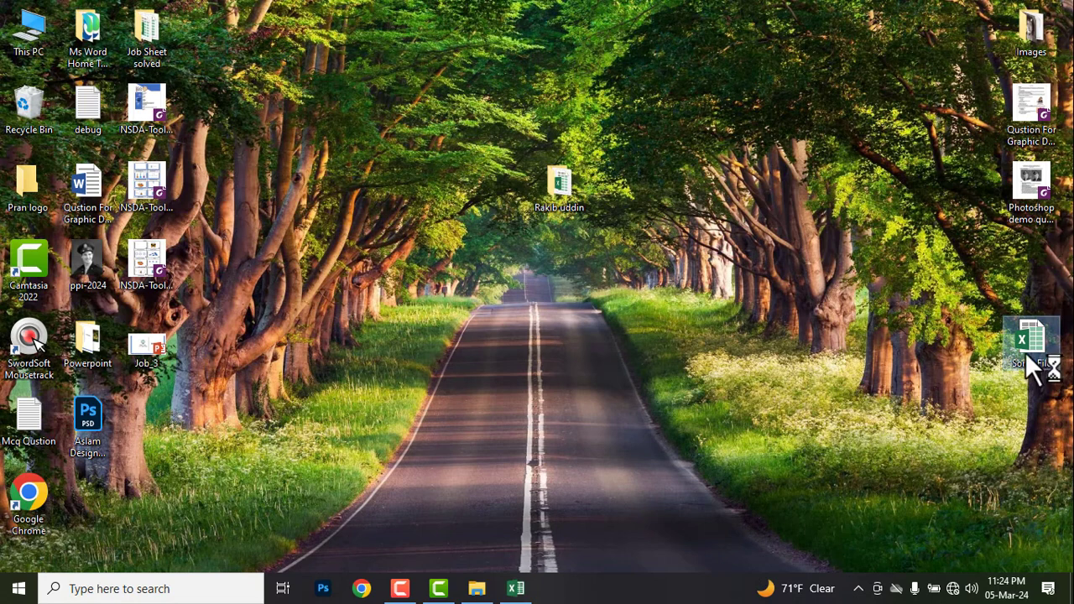
left_click(523, 585)
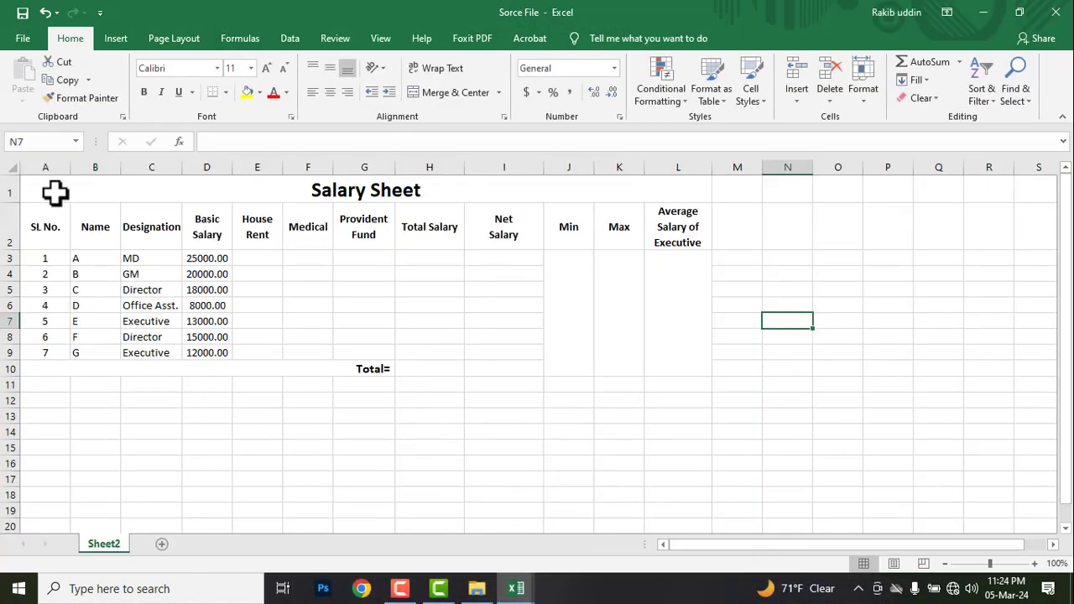
left_click(51, 189)
left_click_drag(51, 189, 258, 336)
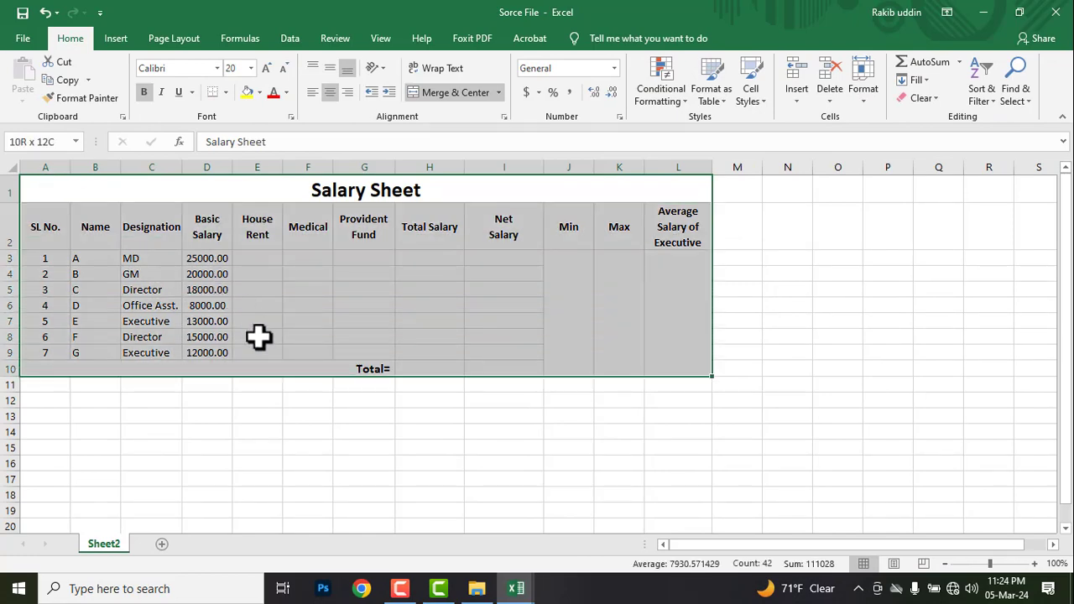
key("ctrl+c")
Paste the table at A1 of Co_Excel_1 and close Sorce File, discarding the clipboard data.
mouse_move(515, 586)
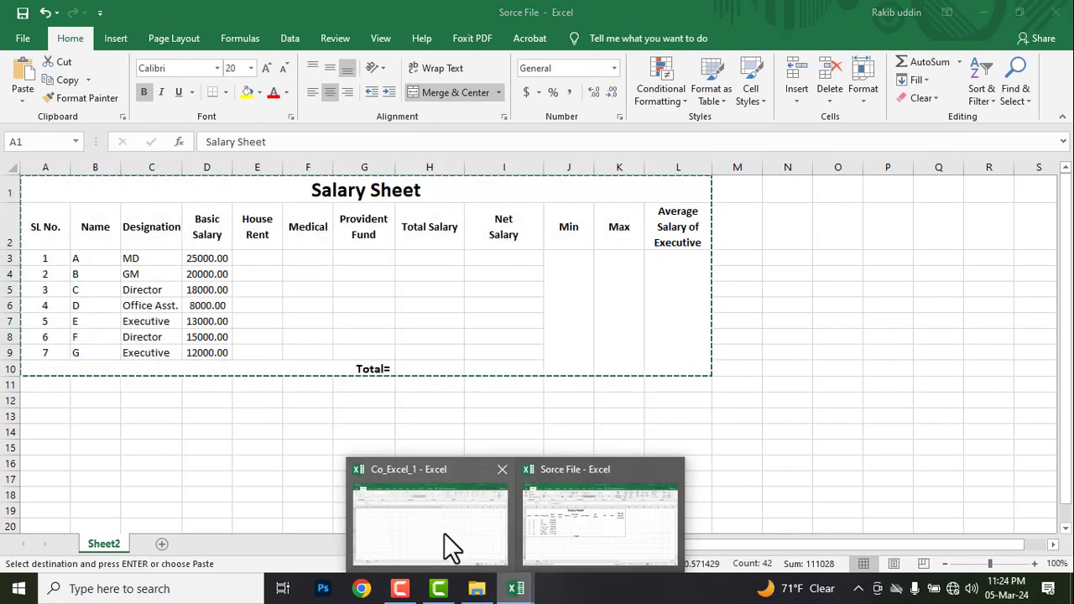
left_click(444, 546)
key("ctrl+v")
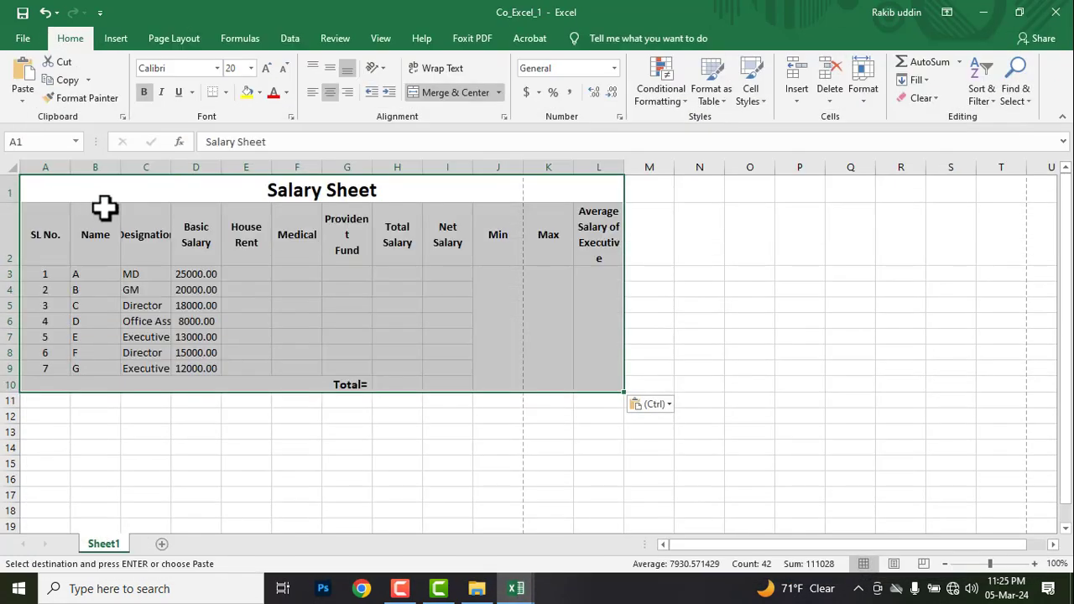
mouse_move(516, 588)
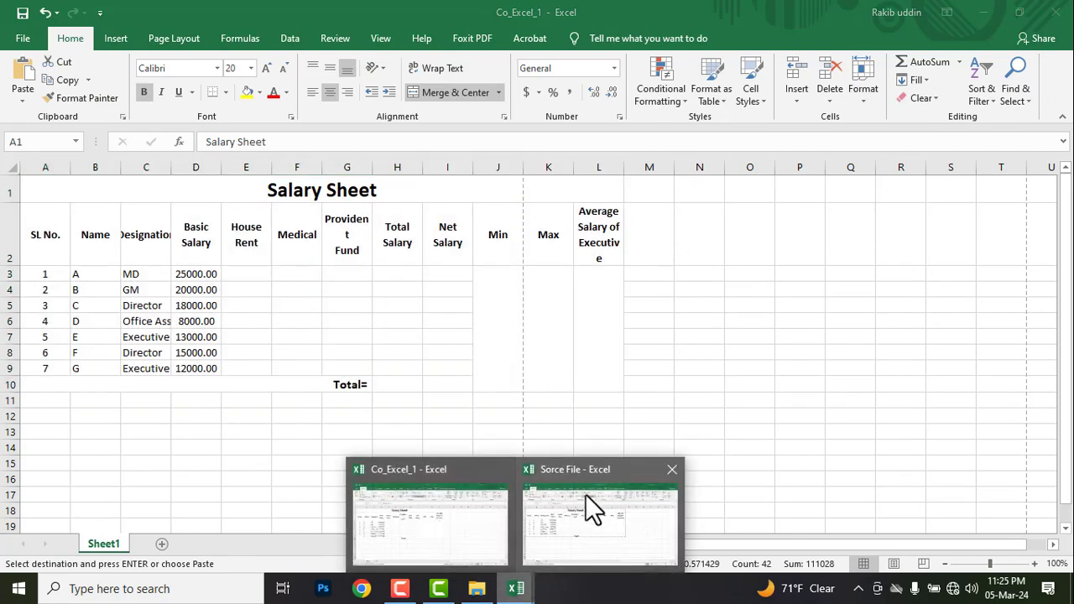
left_click(671, 470)
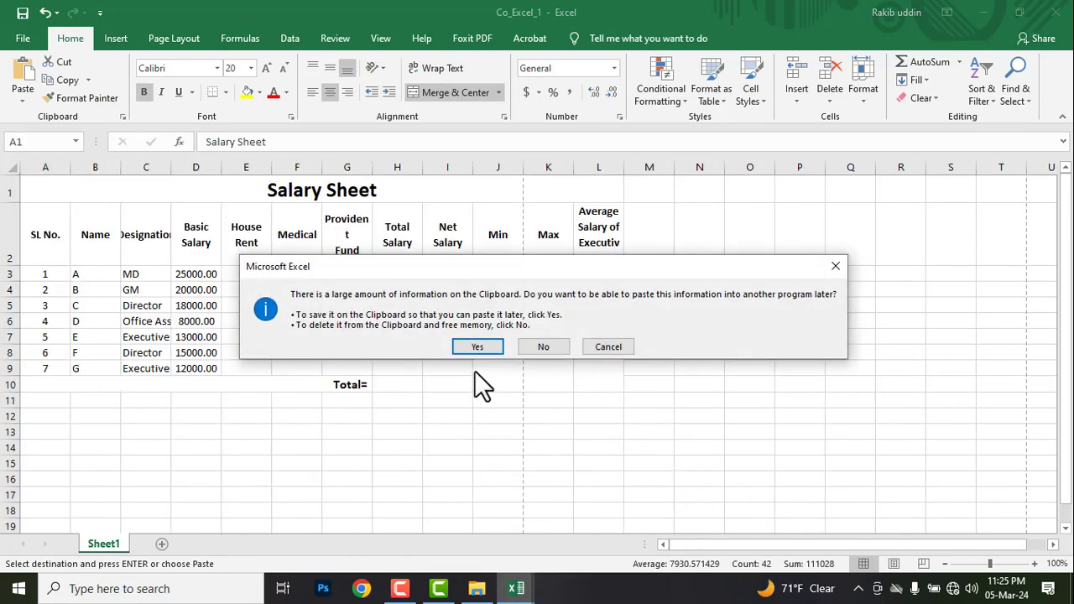
left_click(541, 348)
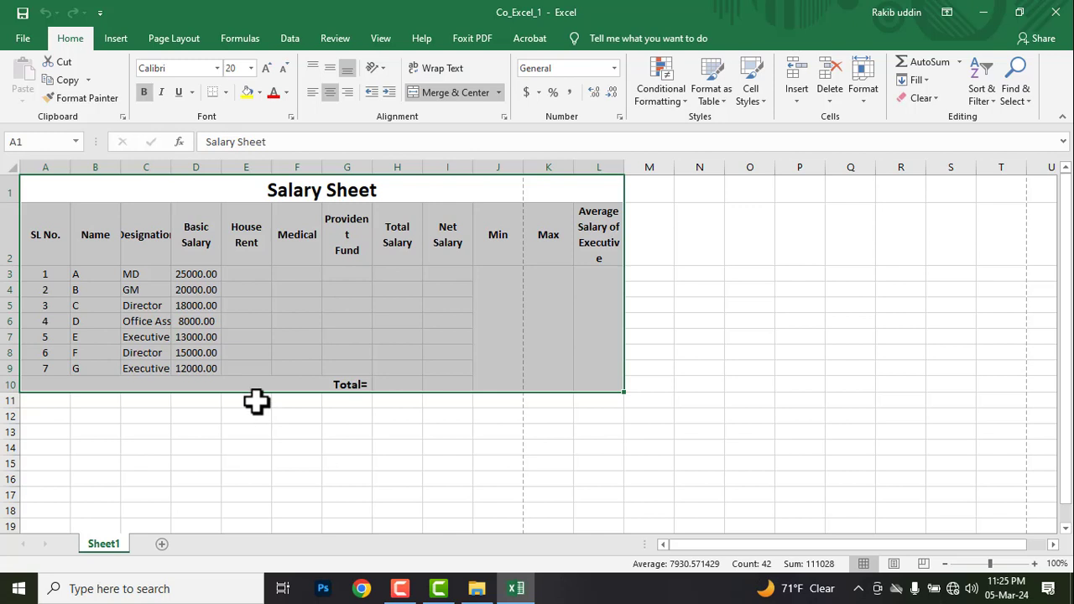
Apply All Borders to every cell of the pasted Salary Sheet table A1:L10.
left_click(42, 190)
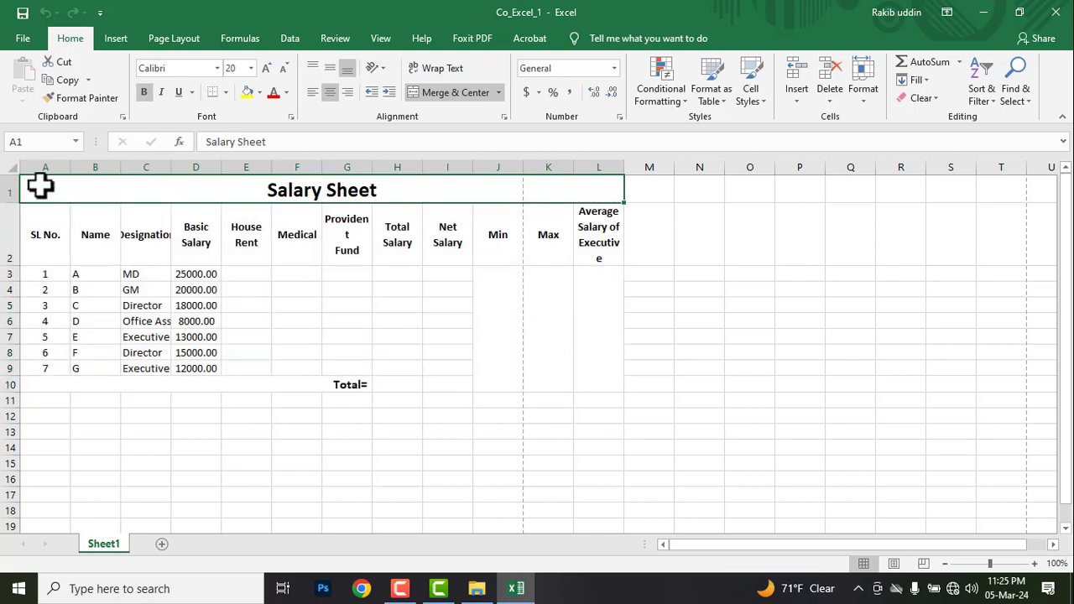
key("ctrl+a")
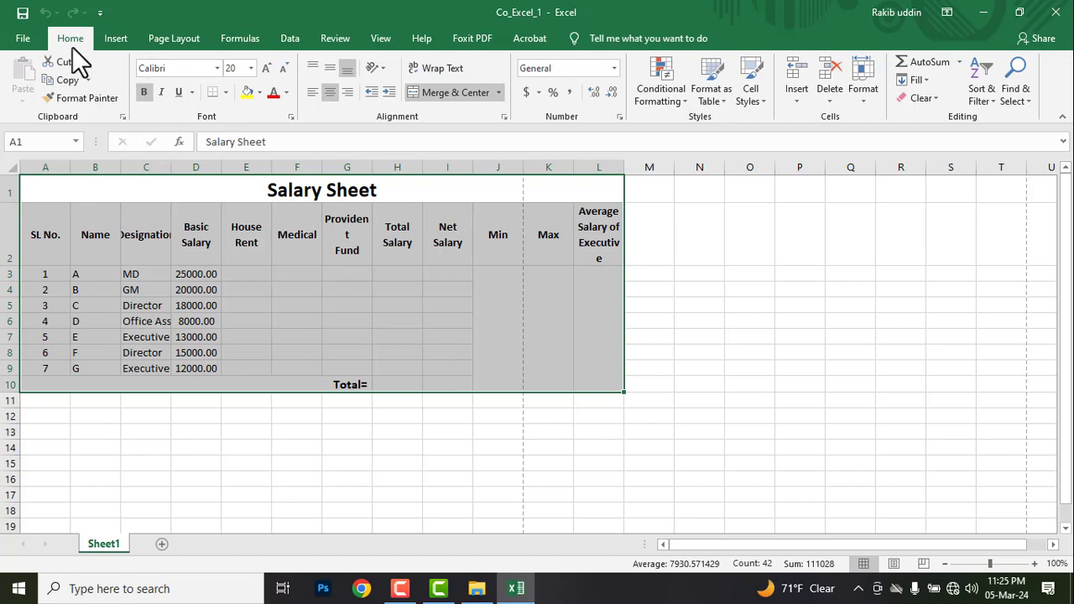
left_click(225, 92)
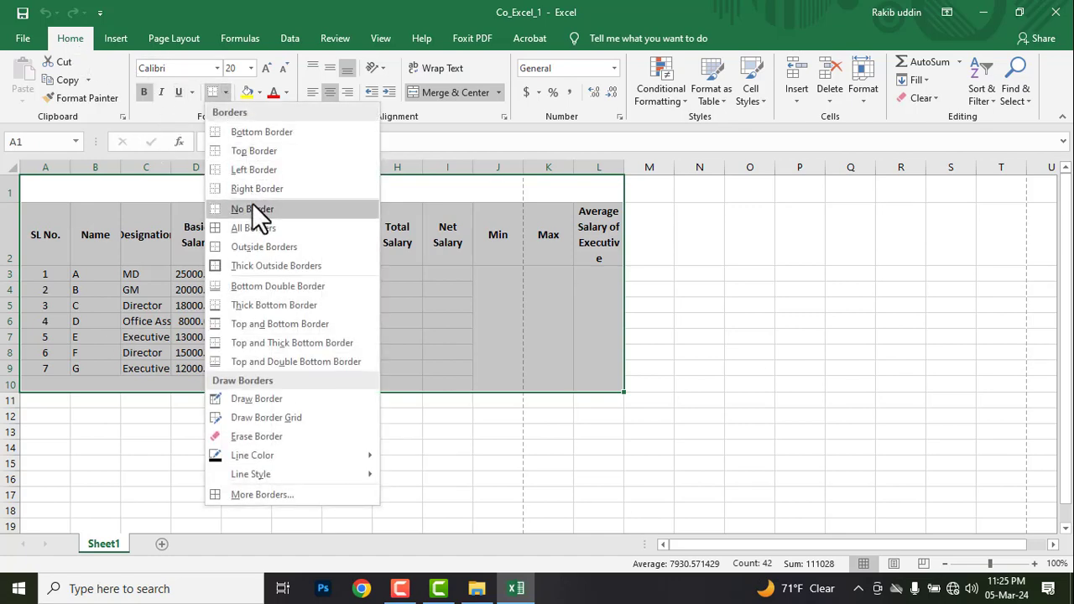
left_click(246, 227)
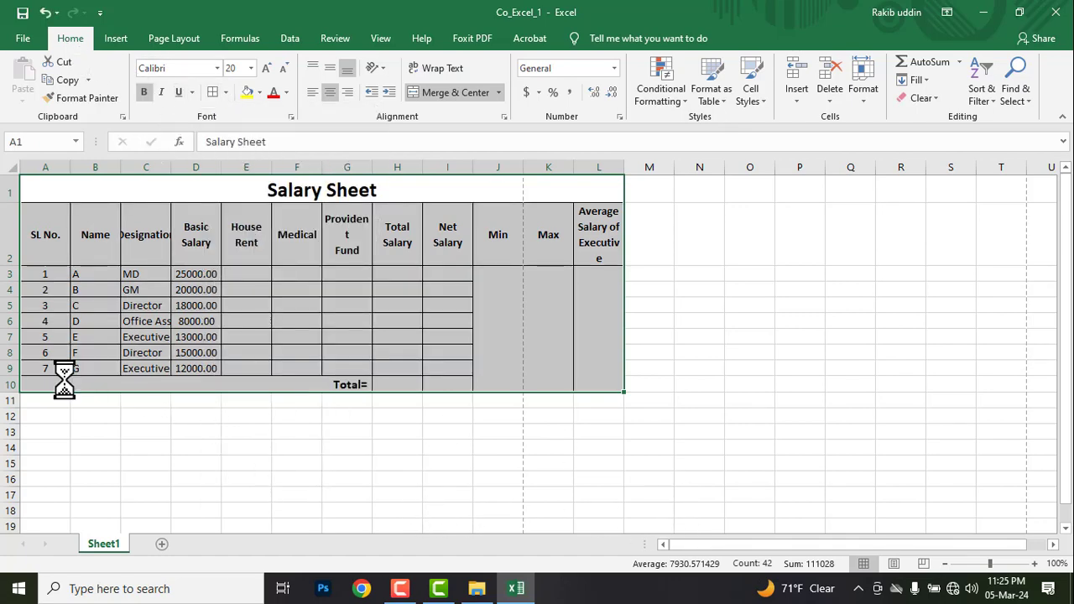
scroll(19, 330, "up", 2)
scroll(17, 329, "up", 1)
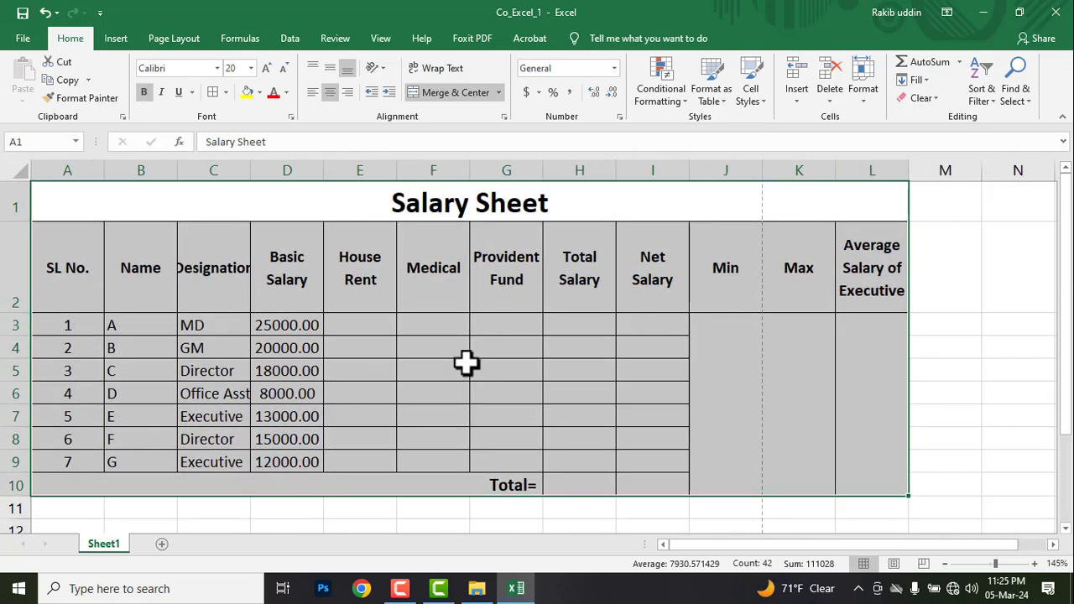
key("alt+Tab")
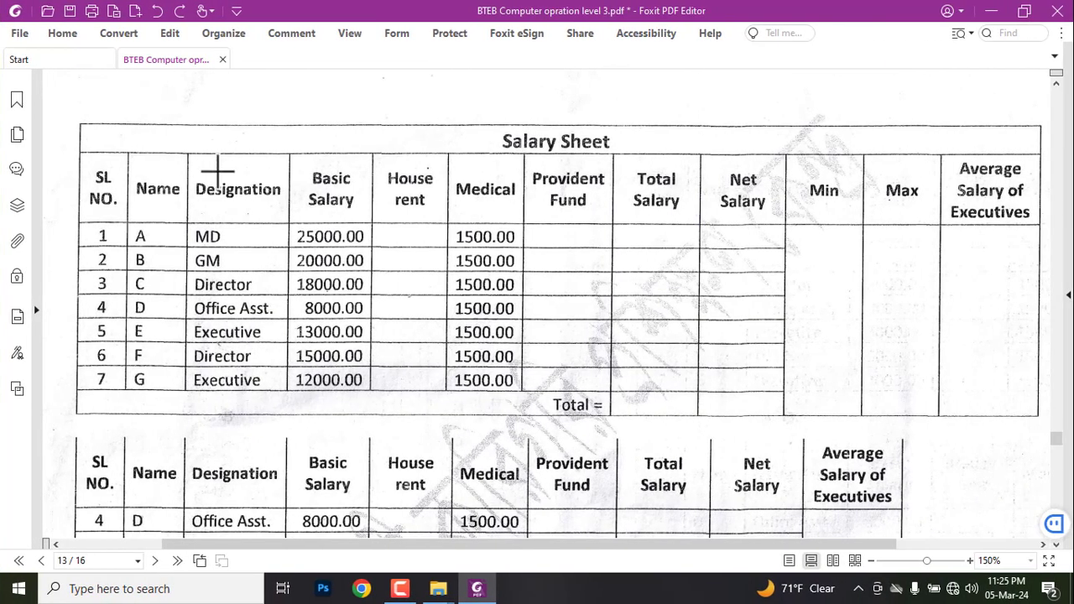
left_click_drag(81, 104, 1025, 435)
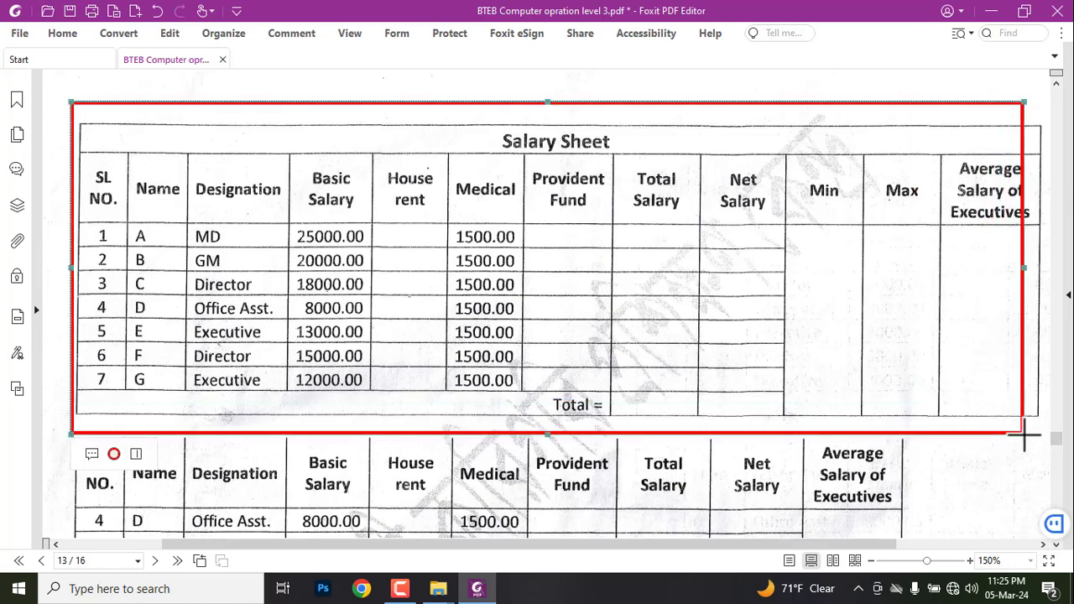
Select House Rent cell E3 in Excel, then return to the sample Salary Sheet on page 13.
key("alt+Tab")
left_click(943, 391)
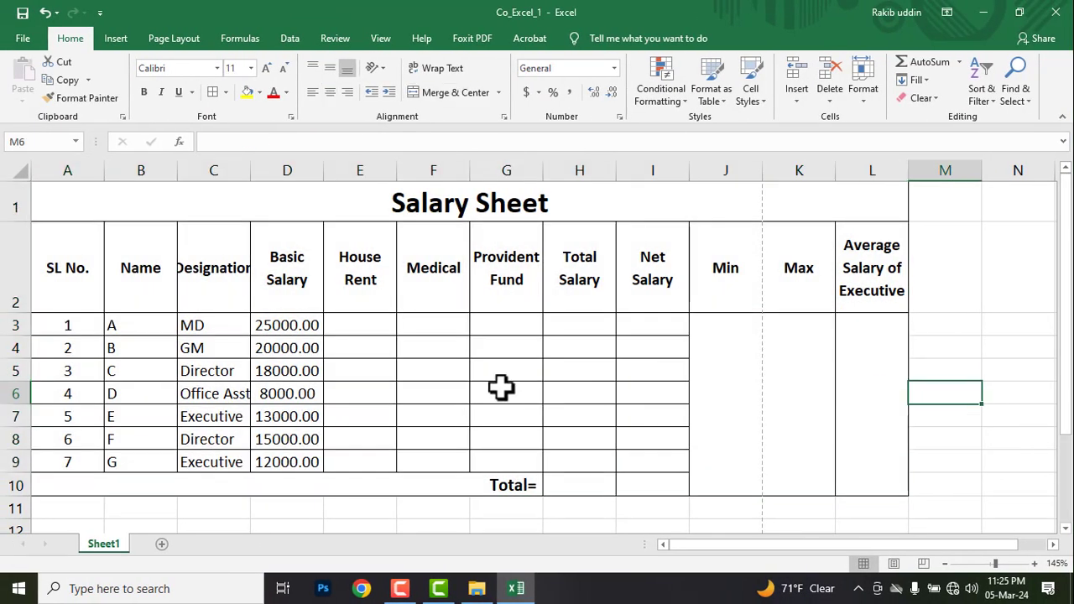
left_click(373, 327)
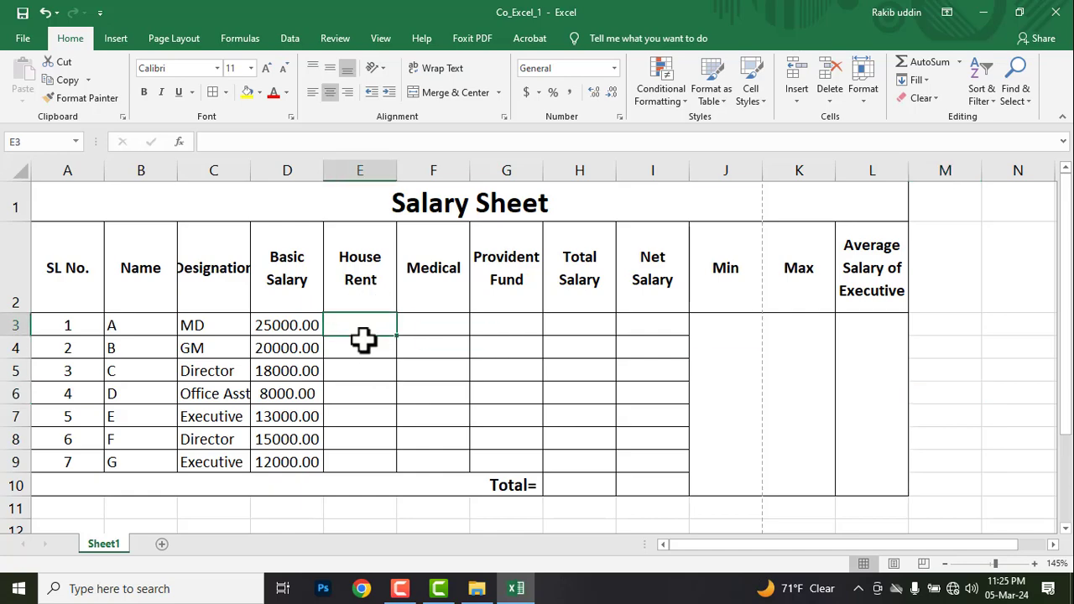
key("alt+Tab")
scroll(433, 276, "up", 2)
scroll(449, 303, "up", 3)
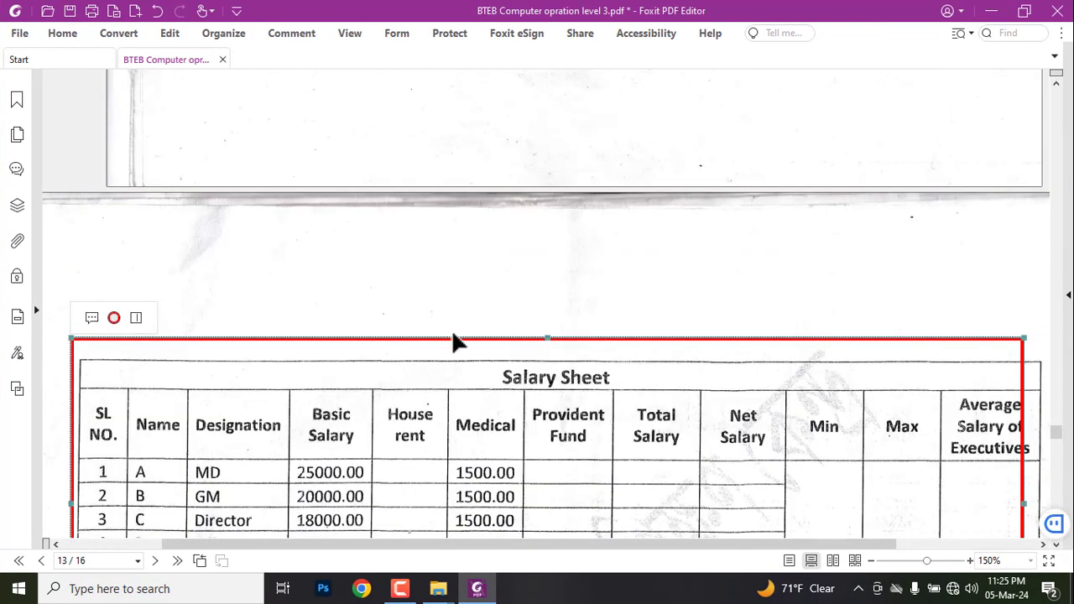
Deselect the sample-table annotation and scroll up to page 12's instruction list.
left_click(439, 331)
scroll(439, 331, "up", 5)
scroll(436, 343, "up", 3)
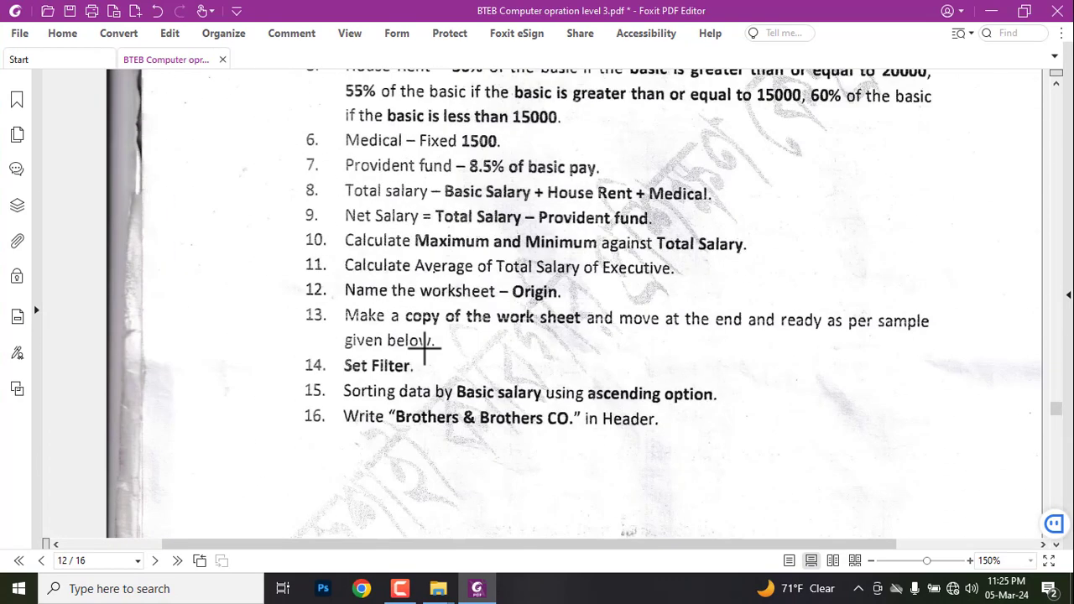
scroll(565, 388, "up", 3)
scroll(670, 384, "up", 1, "ctrl")
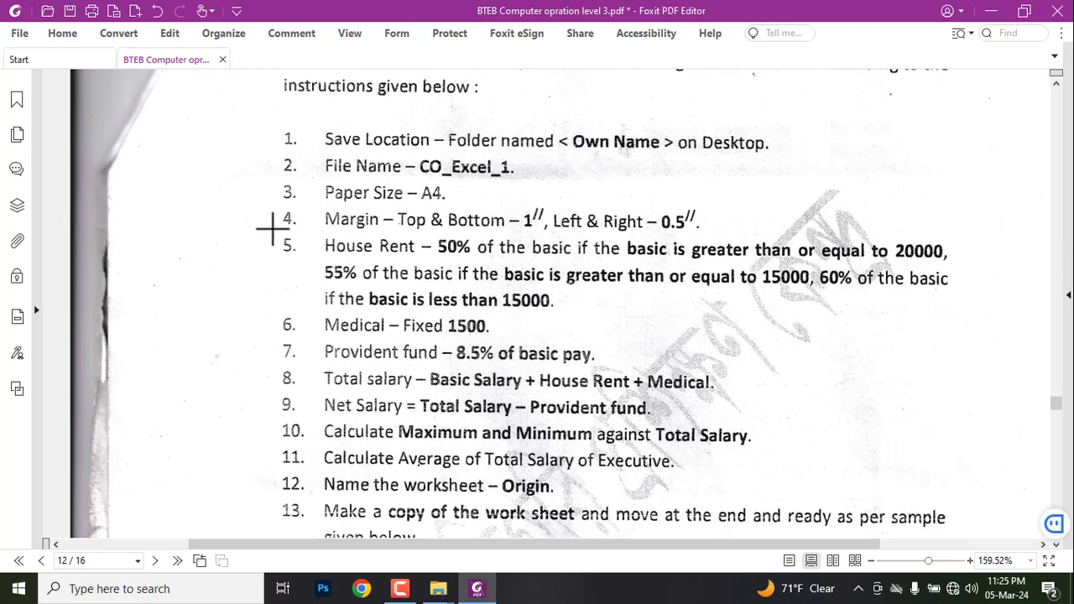
Box item 5's House Rent rule (50% of basic at 20000 or more) in a red rectangle.
left_click_drag(287, 227, 584, 265)
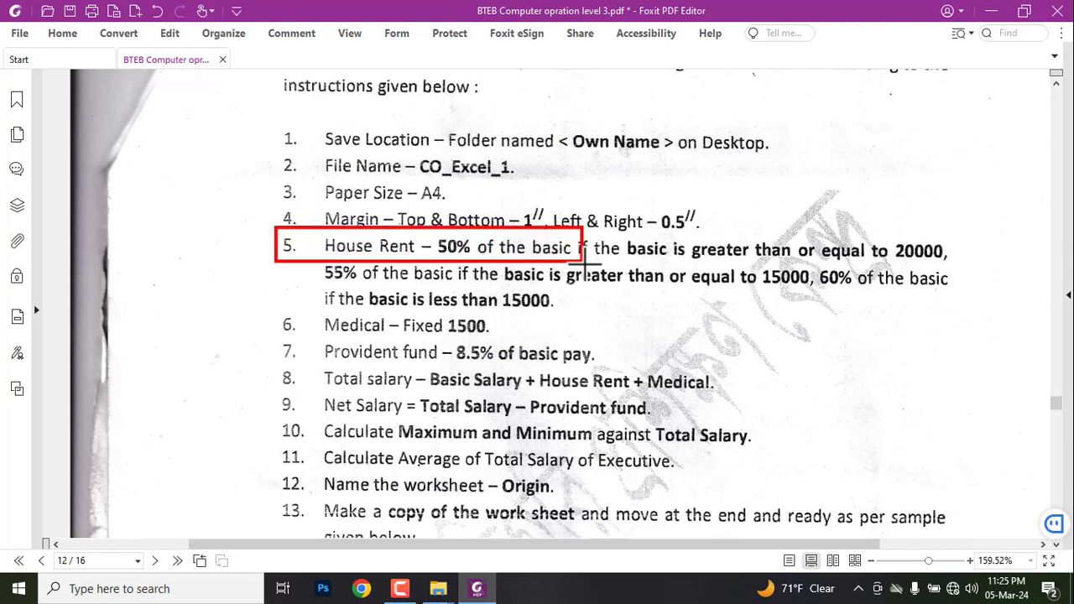
left_click_drag(585, 265, 719, 265)
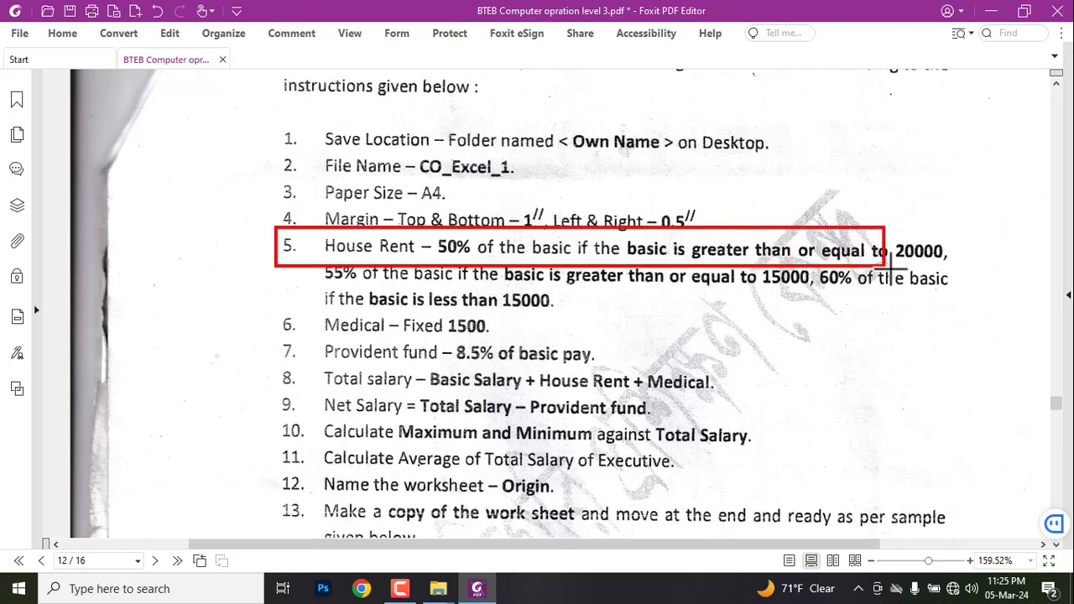
left_click_drag(719, 265, 960, 267)
key("ctrl+z")
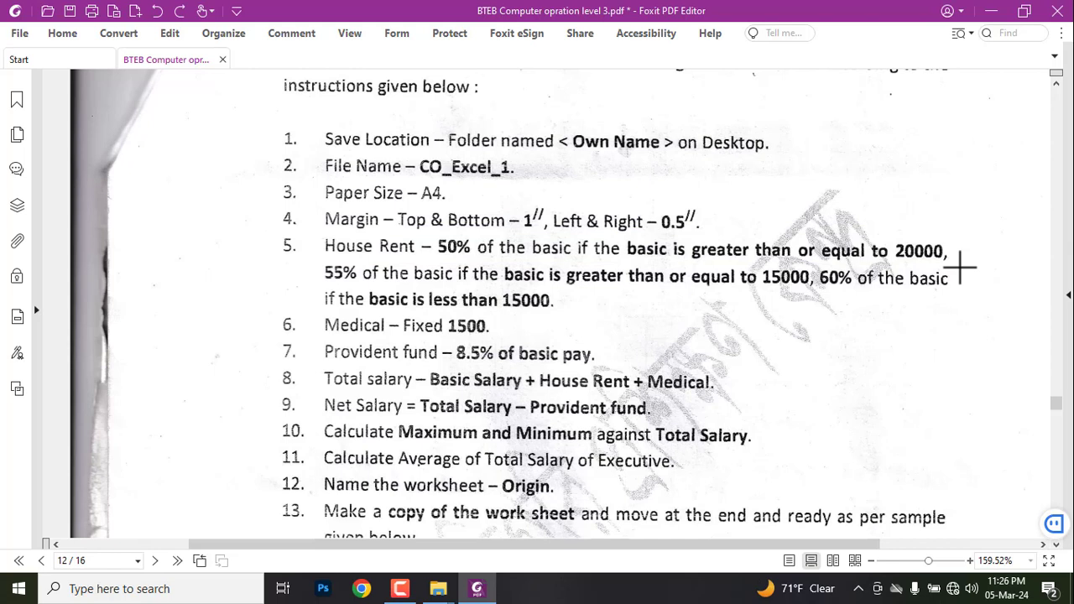
left_click_drag(323, 228, 1014, 264)
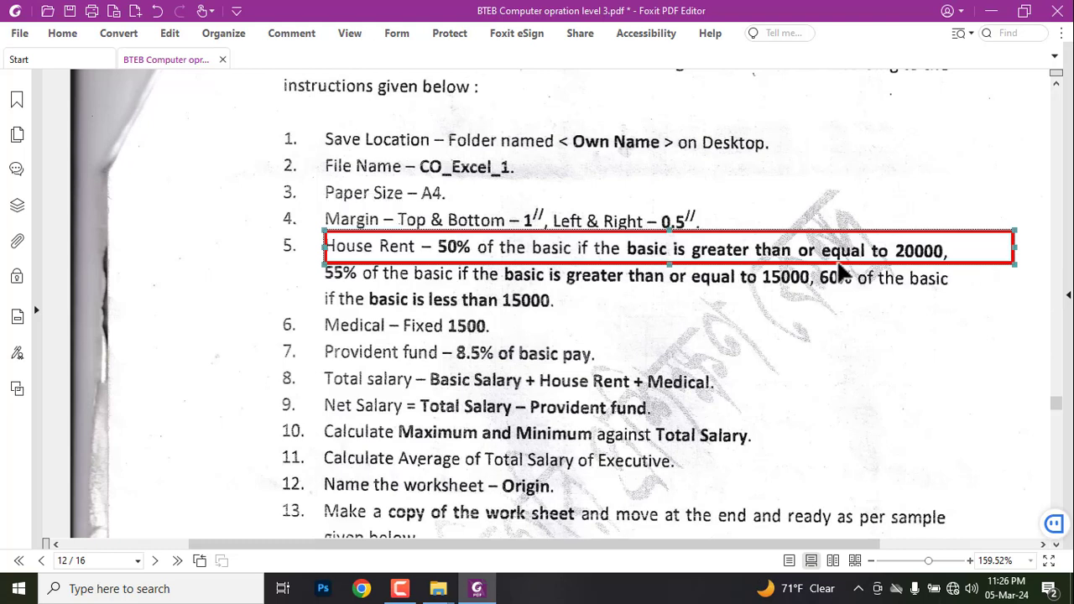
Remove the first-line rectangle, then box and delete the 55% condition.
key("Delete")
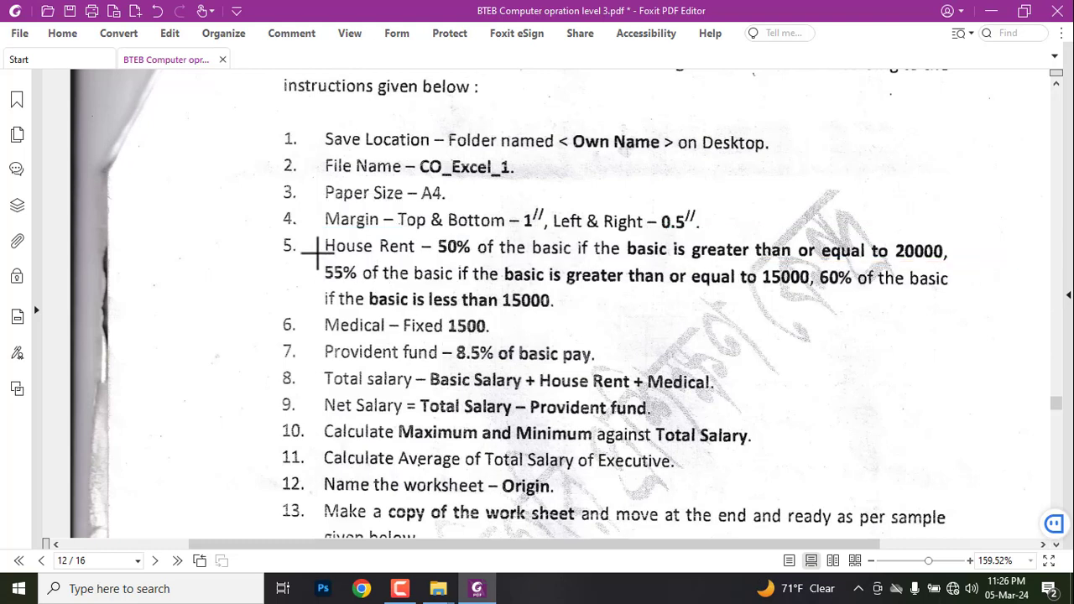
left_click_drag(318, 258, 719, 287)
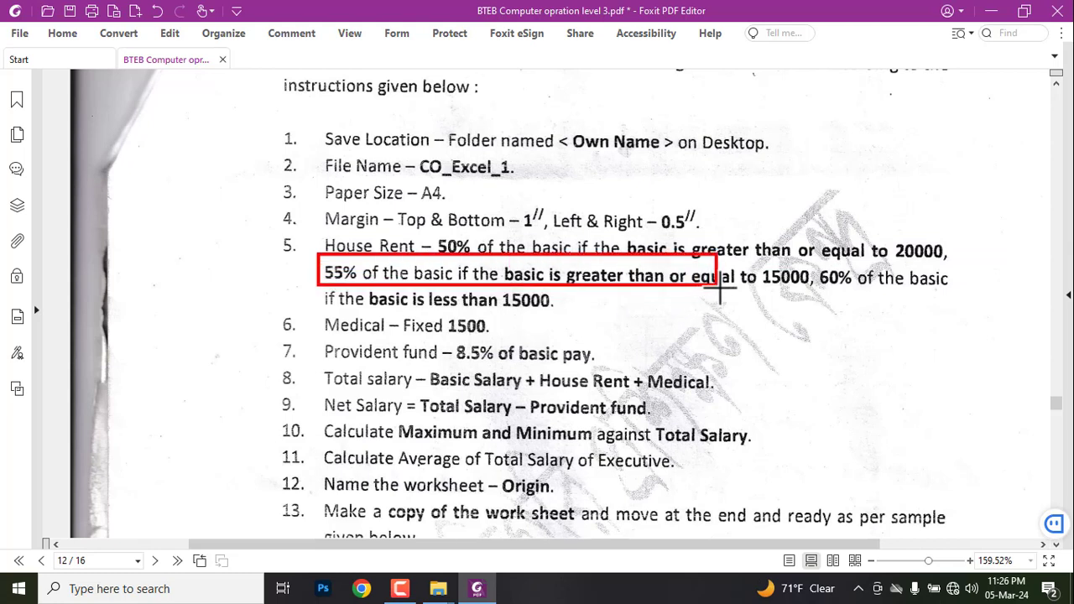
left_click_drag(720, 287, 894, 290)
left_click_drag(892, 292, 824, 291)
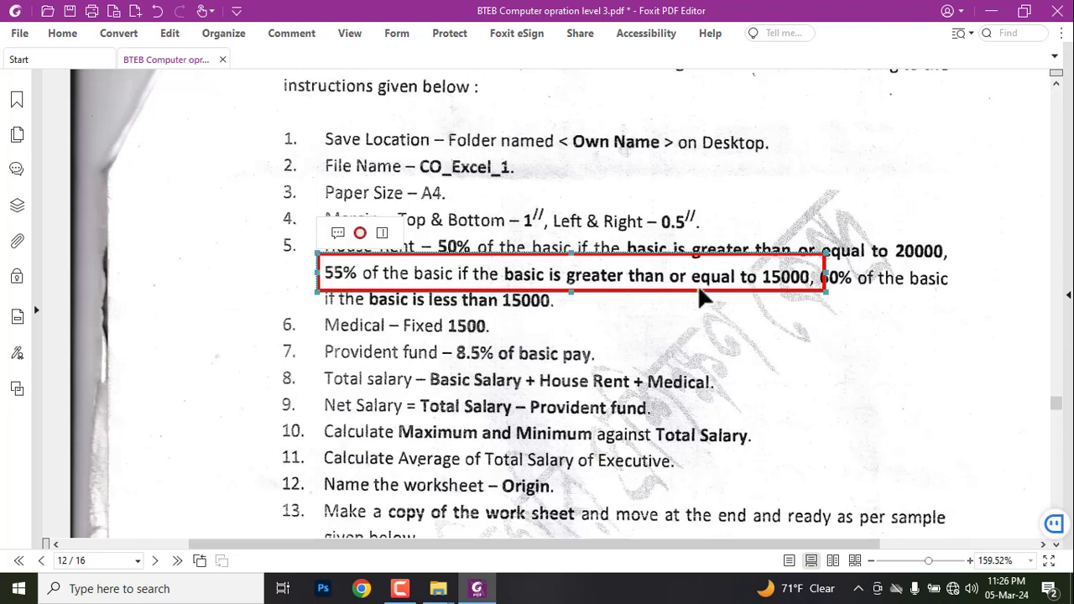
key("Delete")
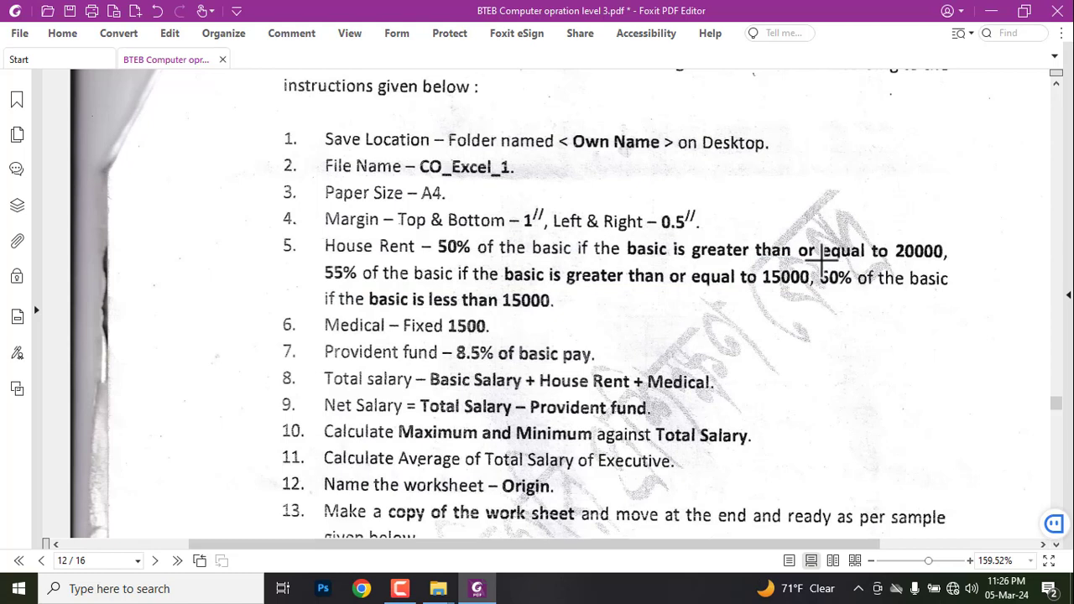
Box the 60% and less-than-15000 phrases, delete both rectangles, and return to Excel.
left_click_drag(820, 260, 964, 289)
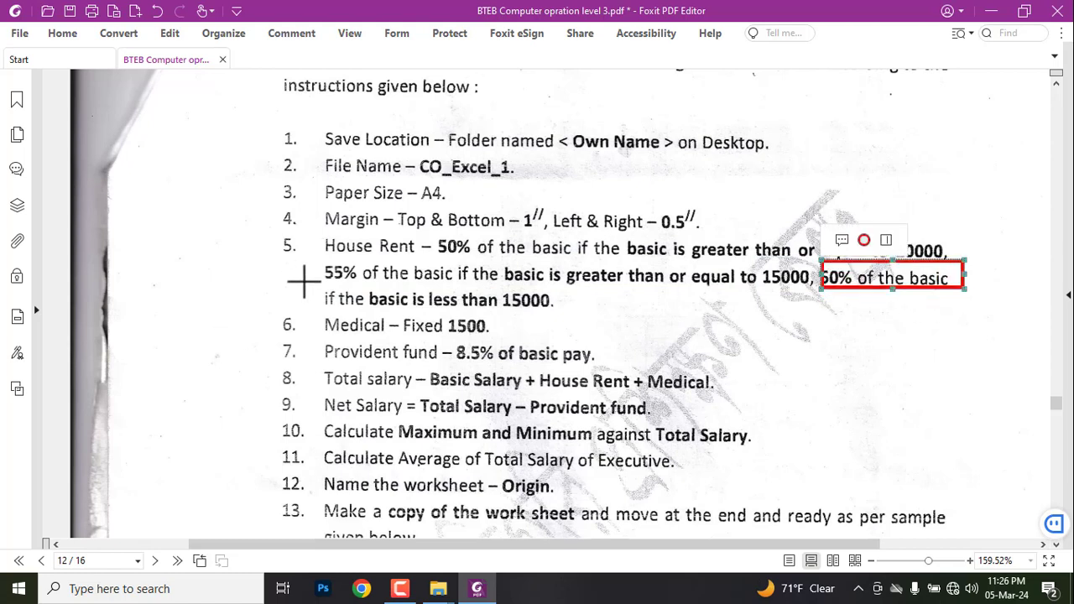
left_click_drag(308, 284, 580, 314)
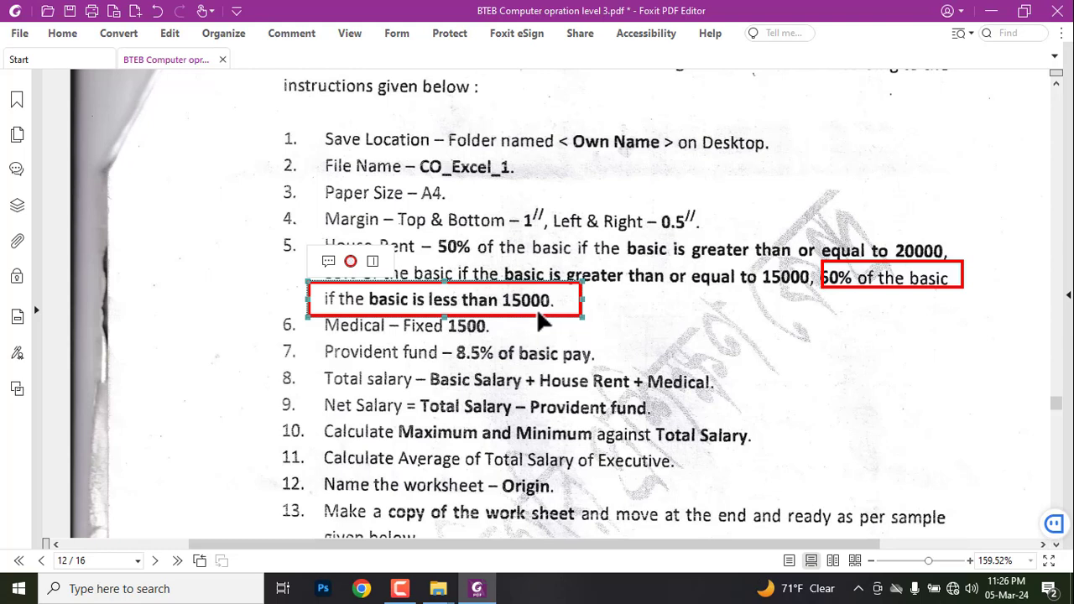
key("Delete")
left_click(839, 284)
key("Delete")
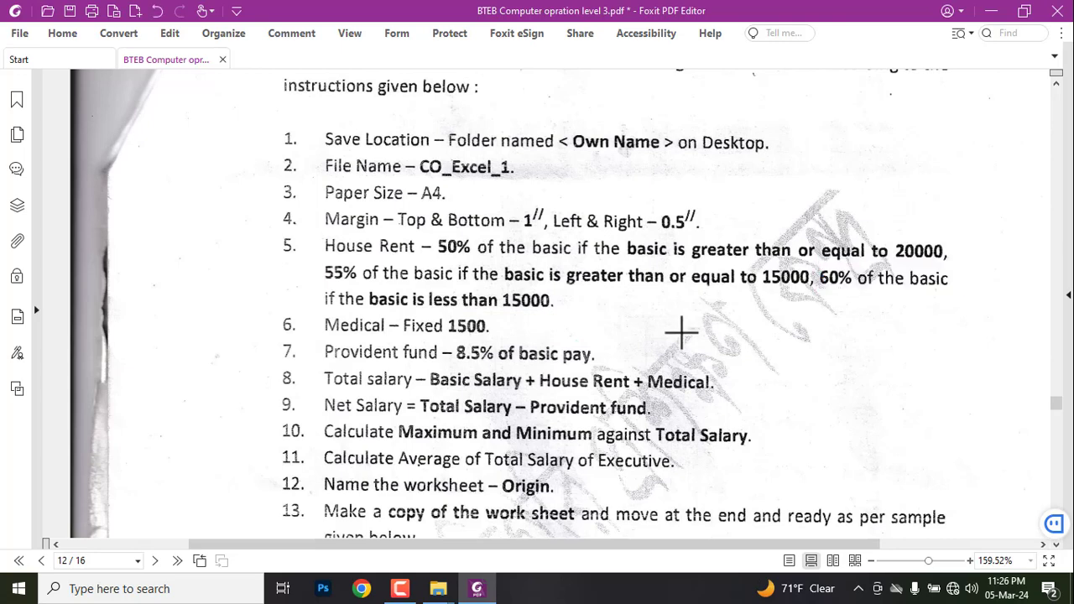
key("alt+Tab")
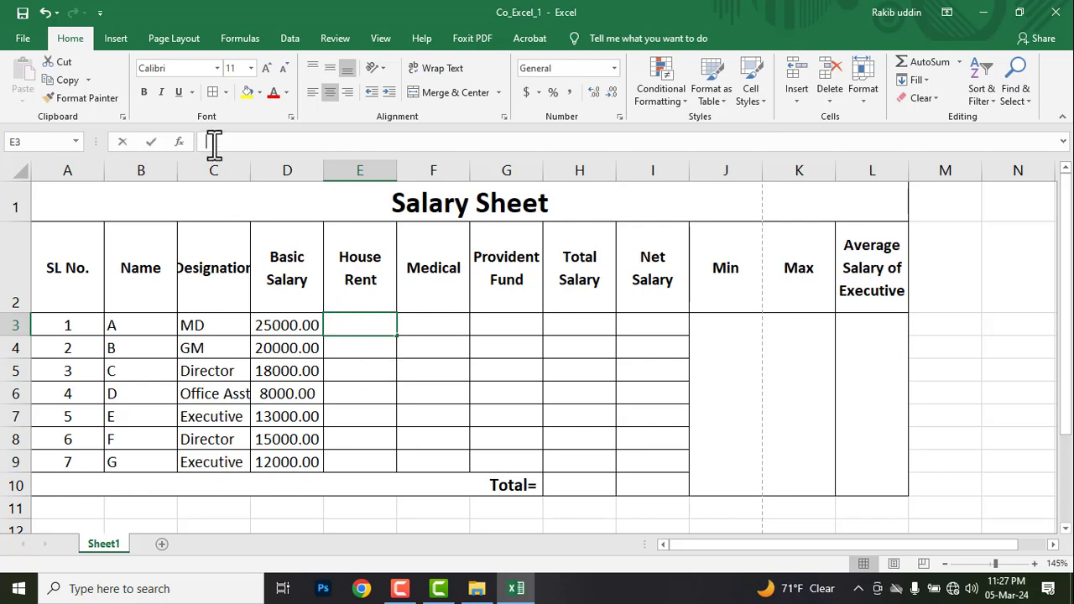
Start E3's House Rent formula as =IF(D3>=20000,D3*50%, in the formula bar.
left_click(209, 142)
type("=")
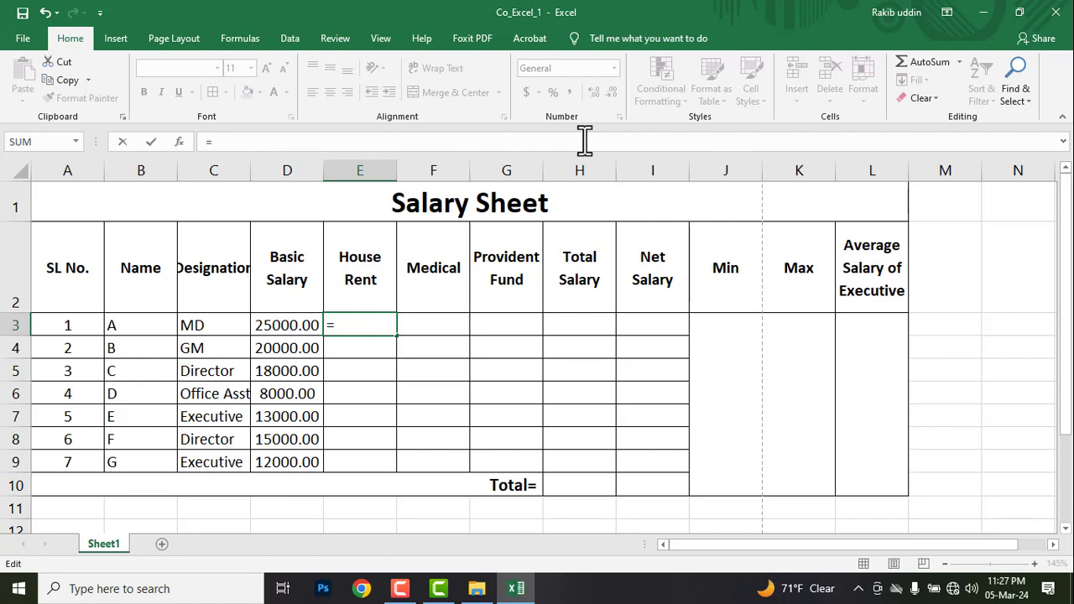
type("if(")
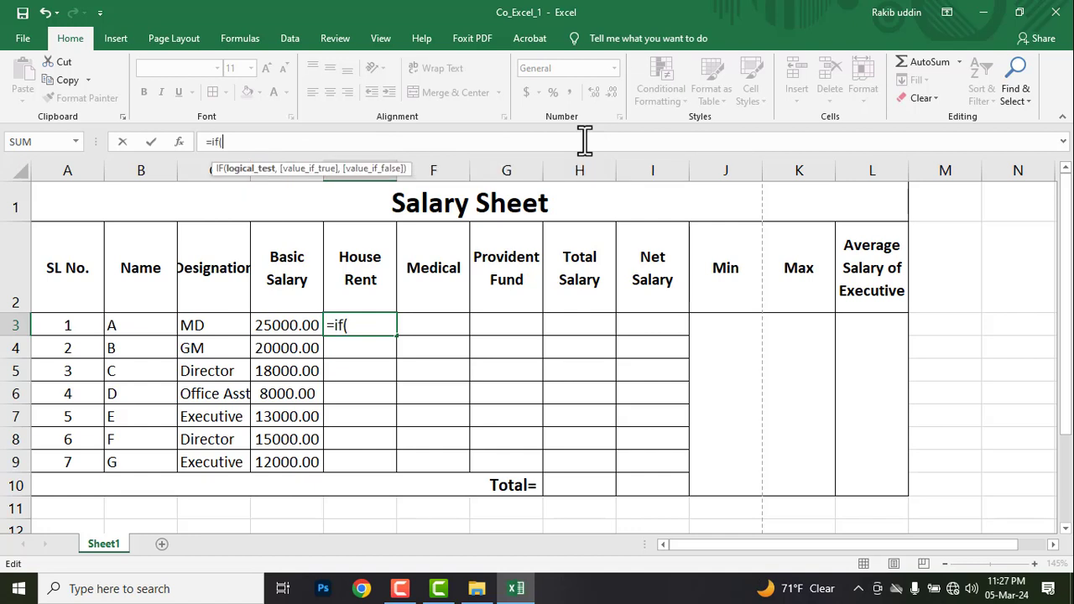
left_click(278, 325)
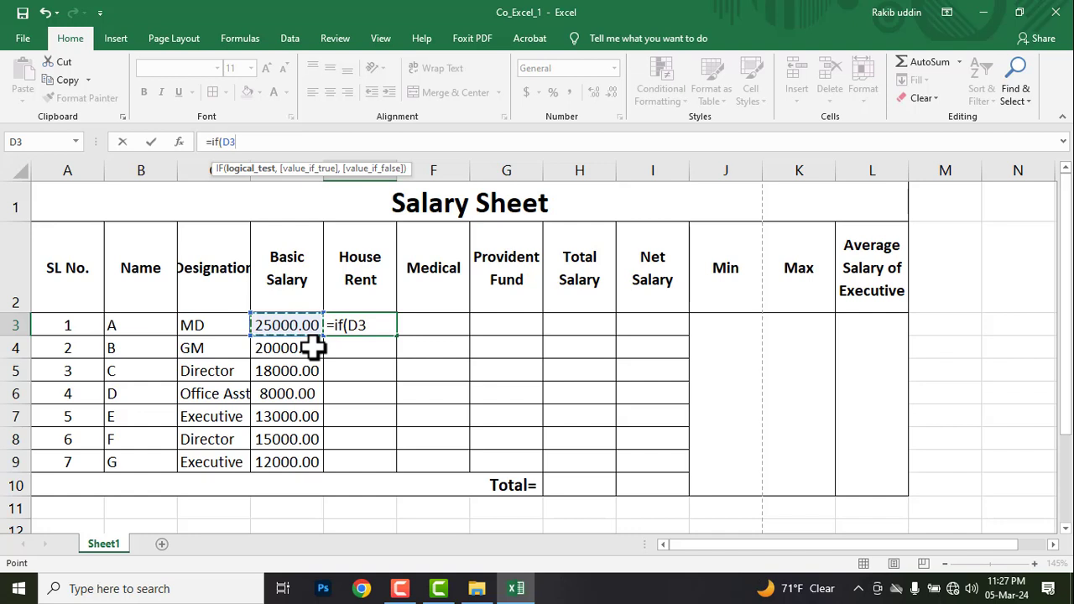
type(">=")
type("200")
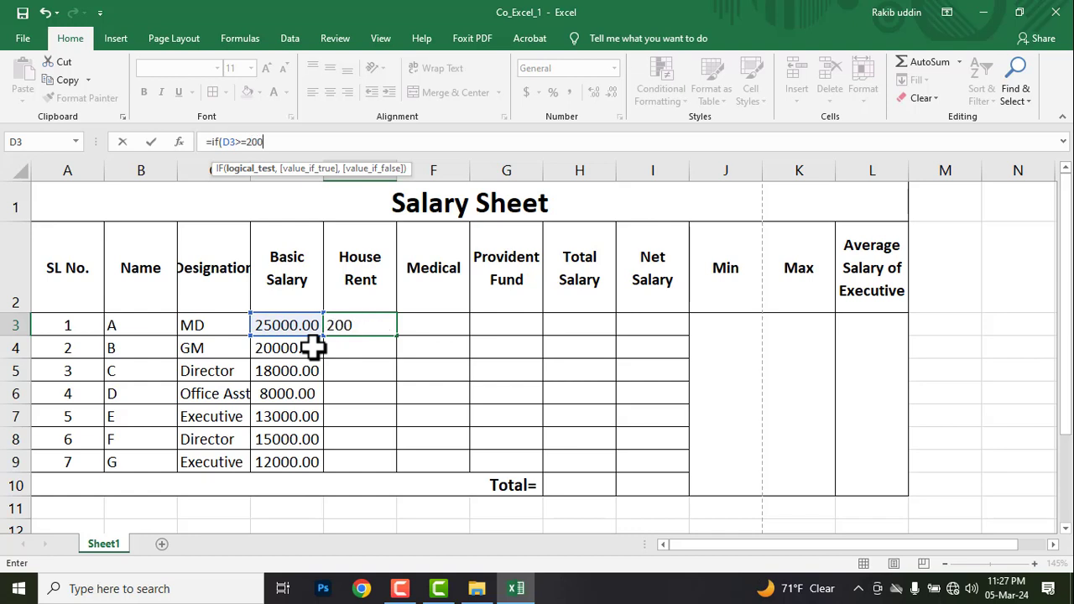
type("00")
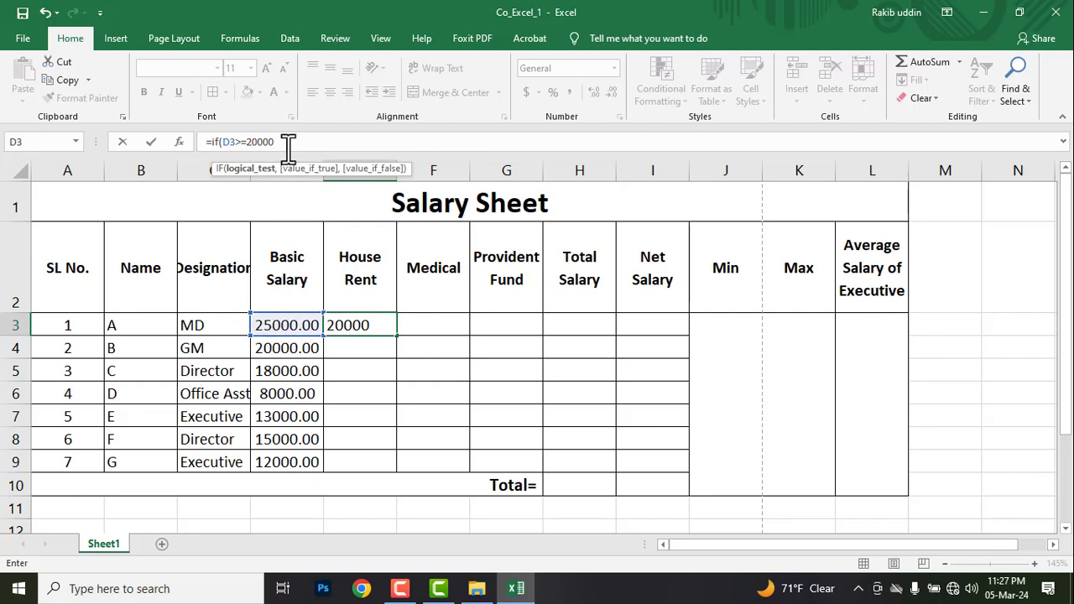
type(",")
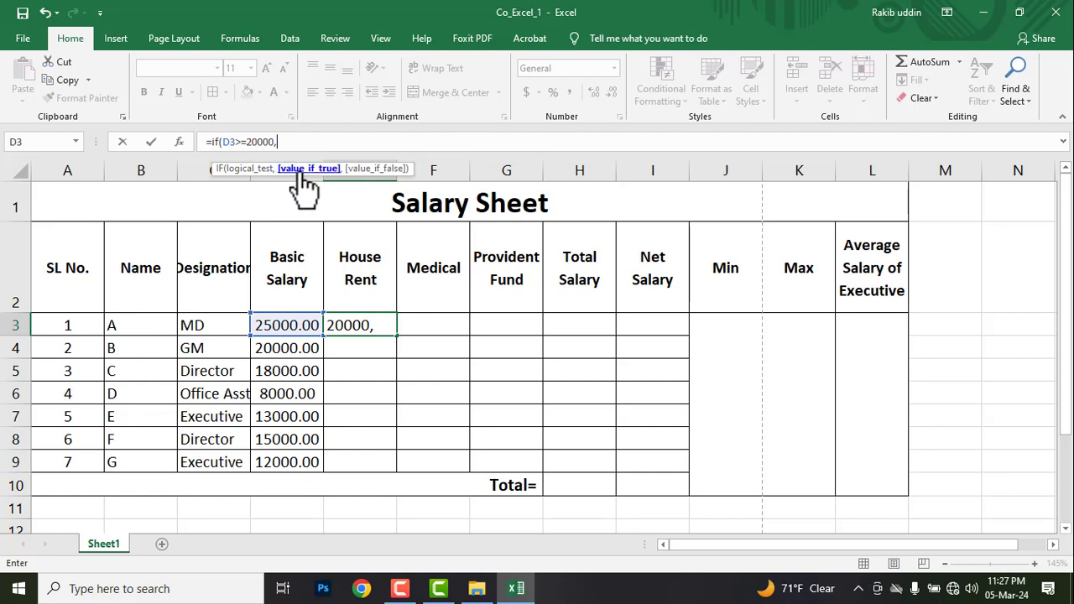
left_click(281, 326)
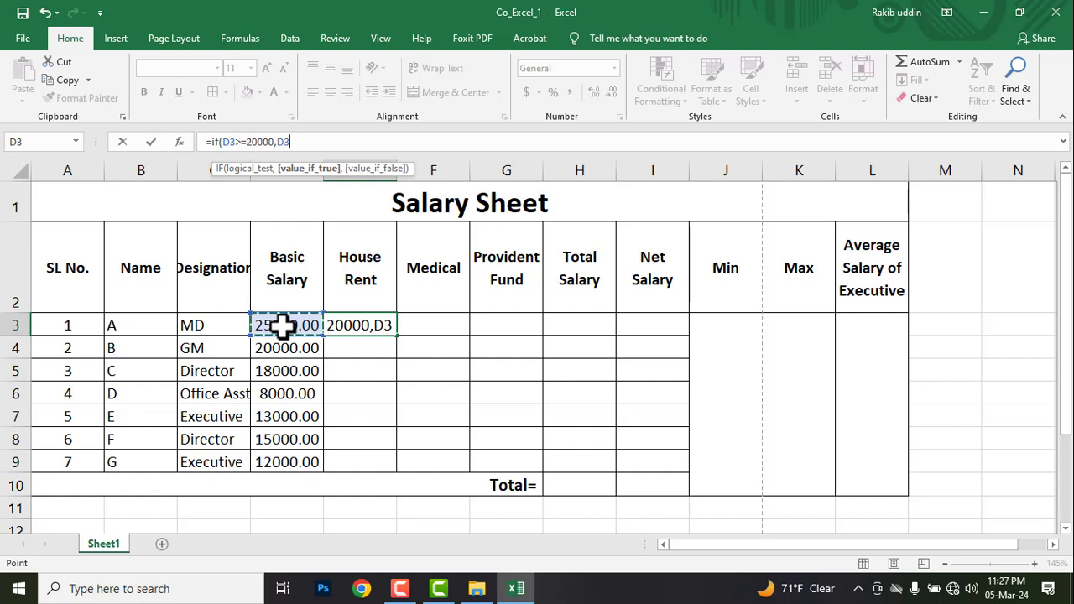
type("*")
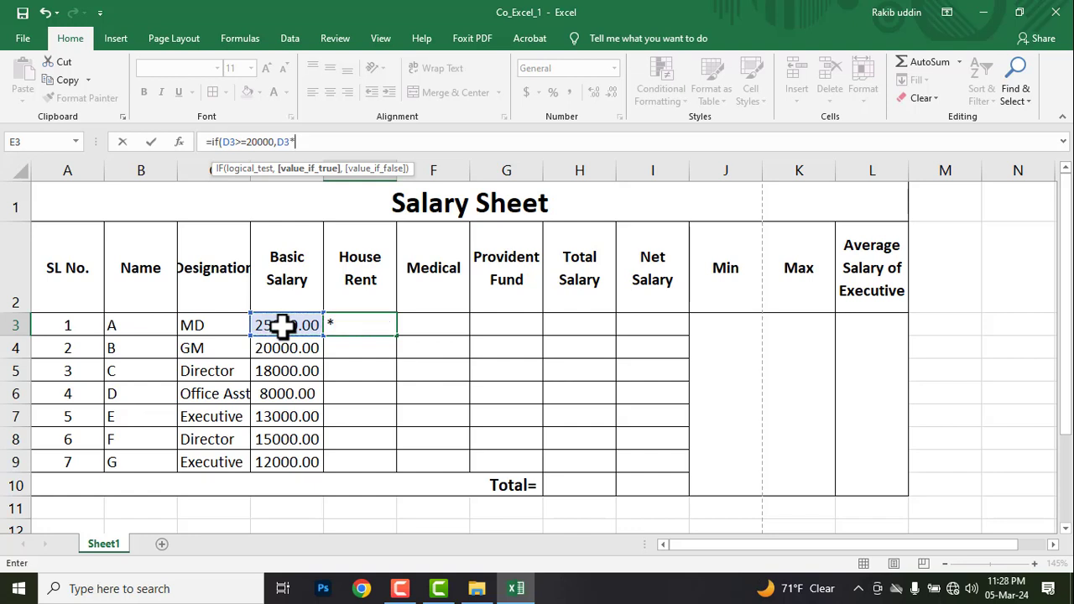
type("50")
type("%")
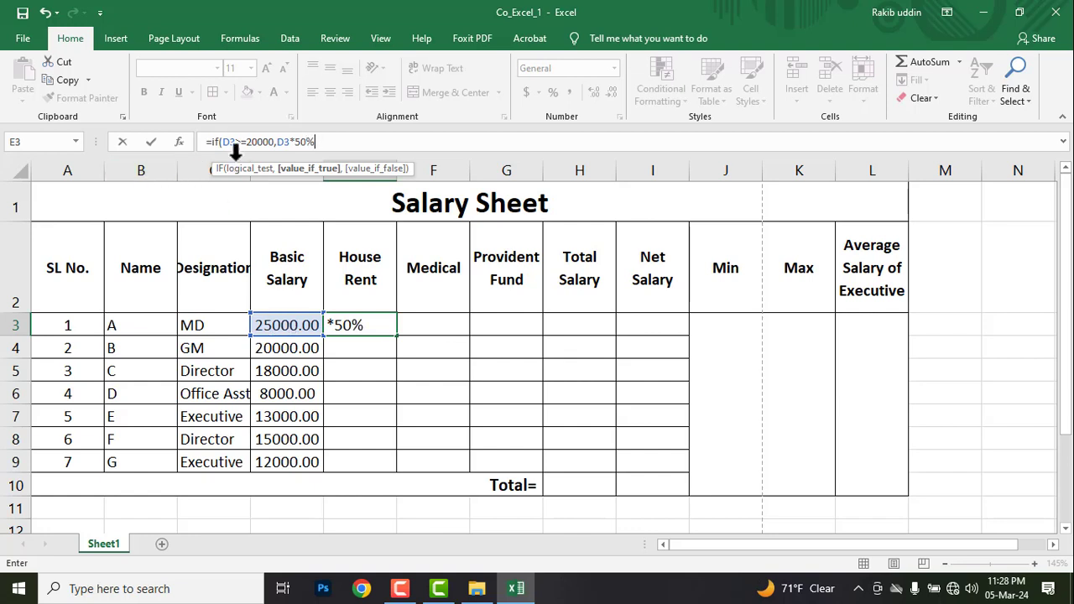
left_click_drag(323, 142, 277, 142)
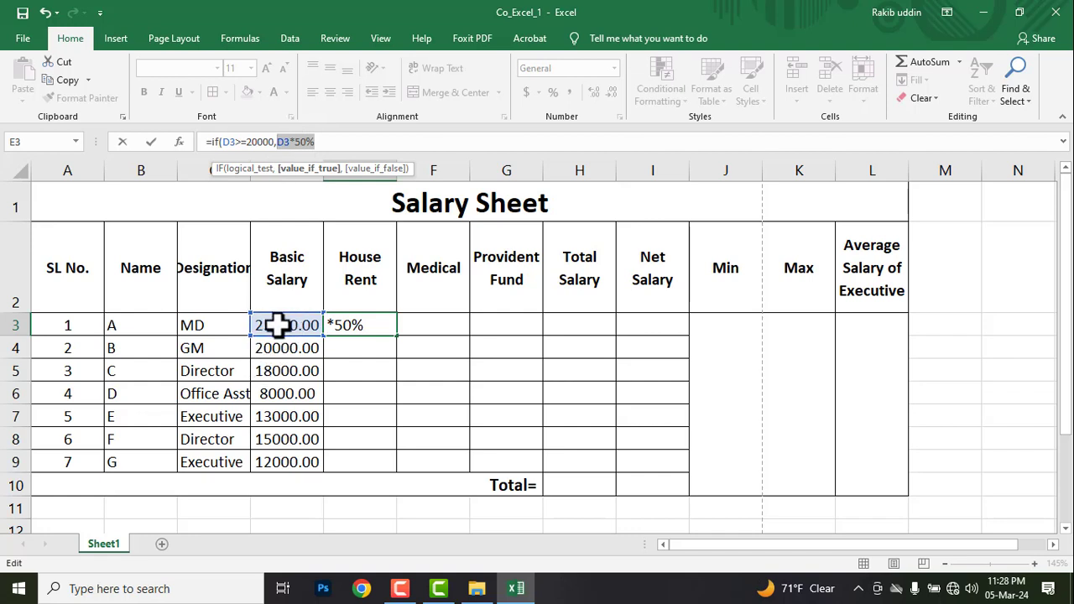
left_click(327, 142)
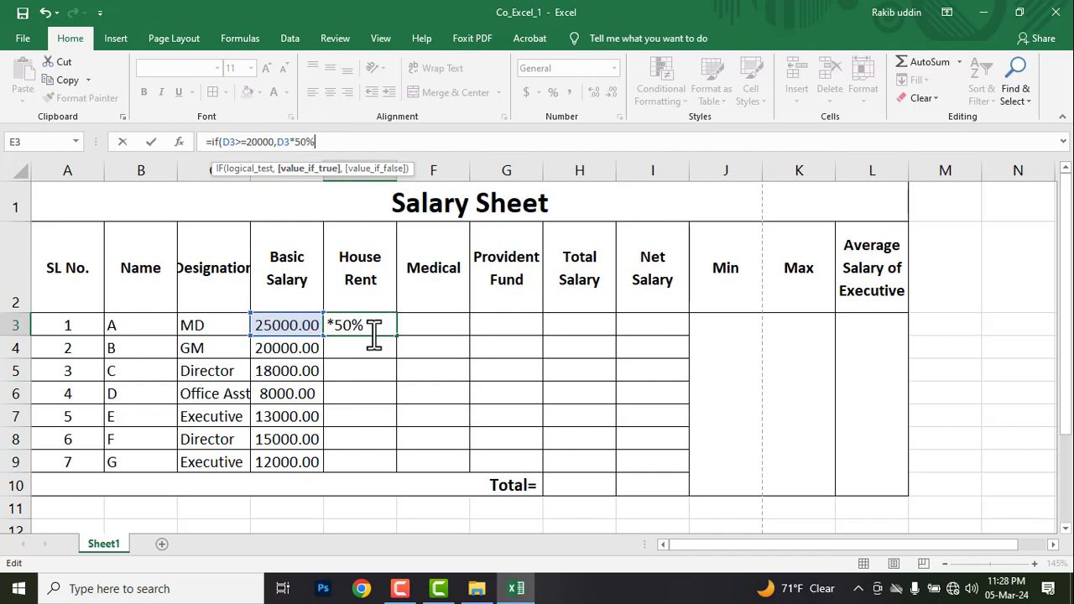
type(",")
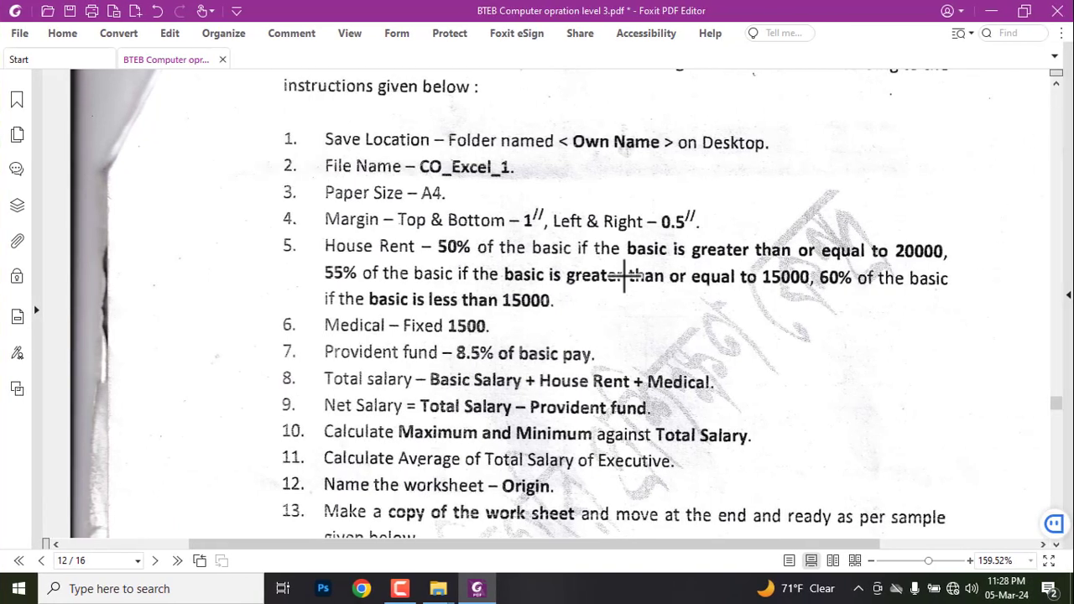
Outline the 55%-of-basic-at-15000 House Rent clause in red and switch back to Excel.
mouse_move(319, 258)
left_mouse_down()
mouse_move(455, 287)
mouse_move(826, 289)
left_mouse_up()
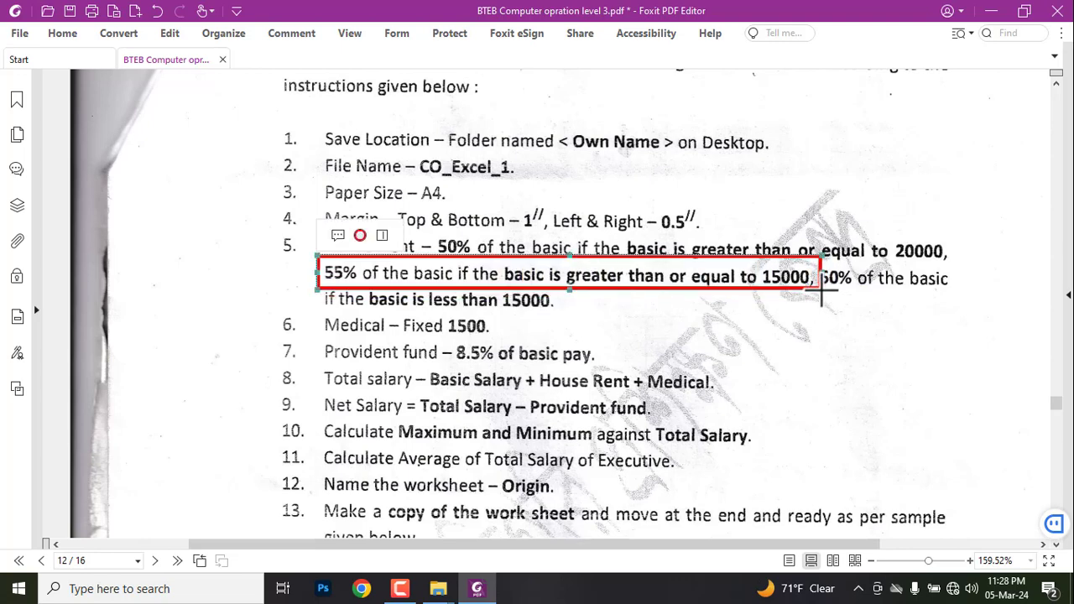
key("alt+Tab")
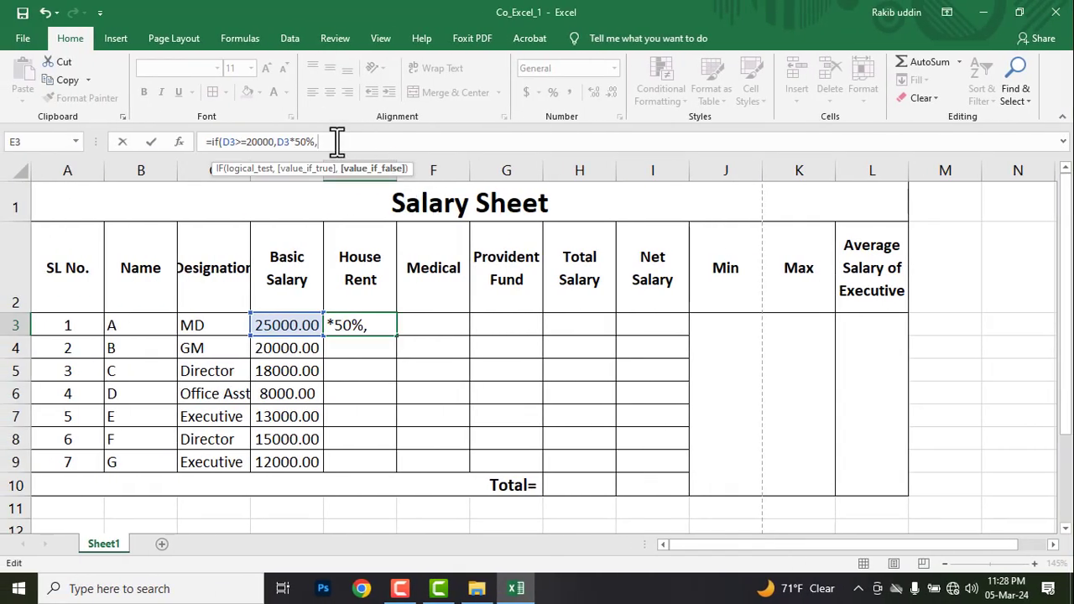
Extend E3's formula with IF(D3>=15000,D3*55%, and begin a third IF(.
type("if")
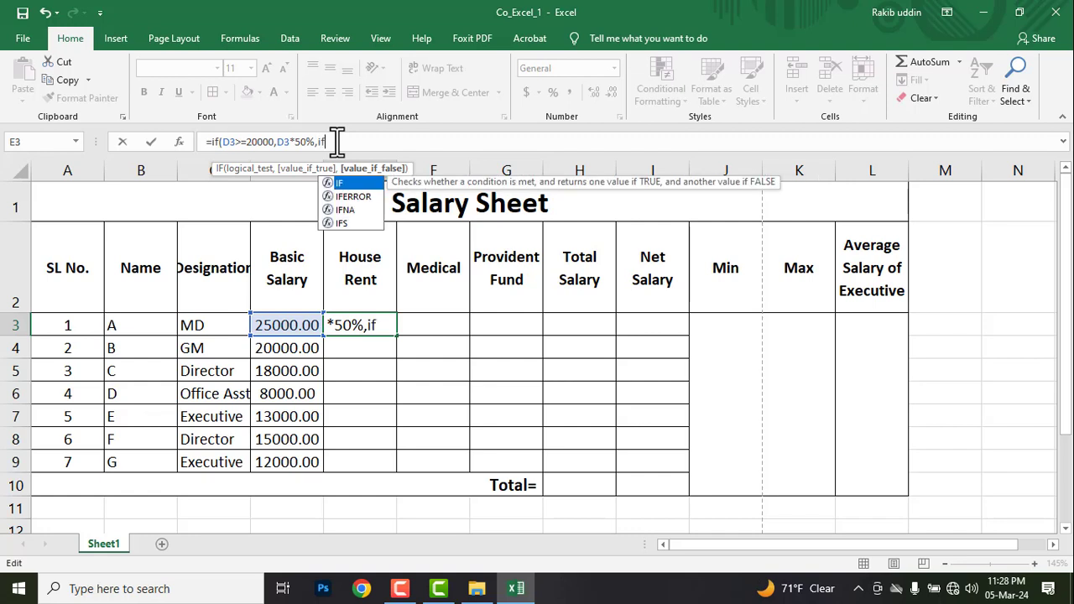
key("Tab")
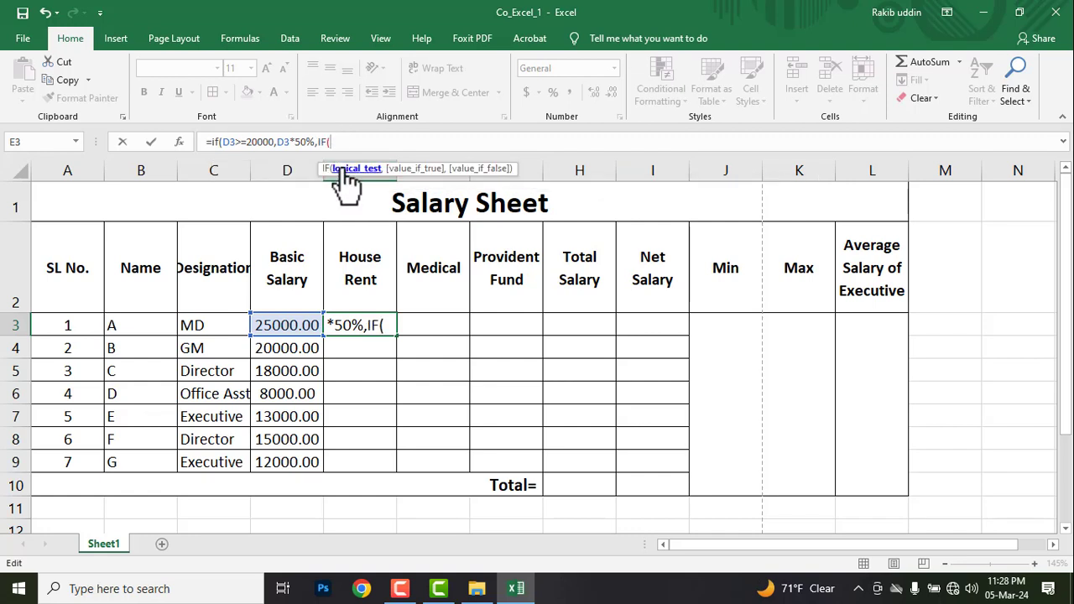
left_click(277, 325)
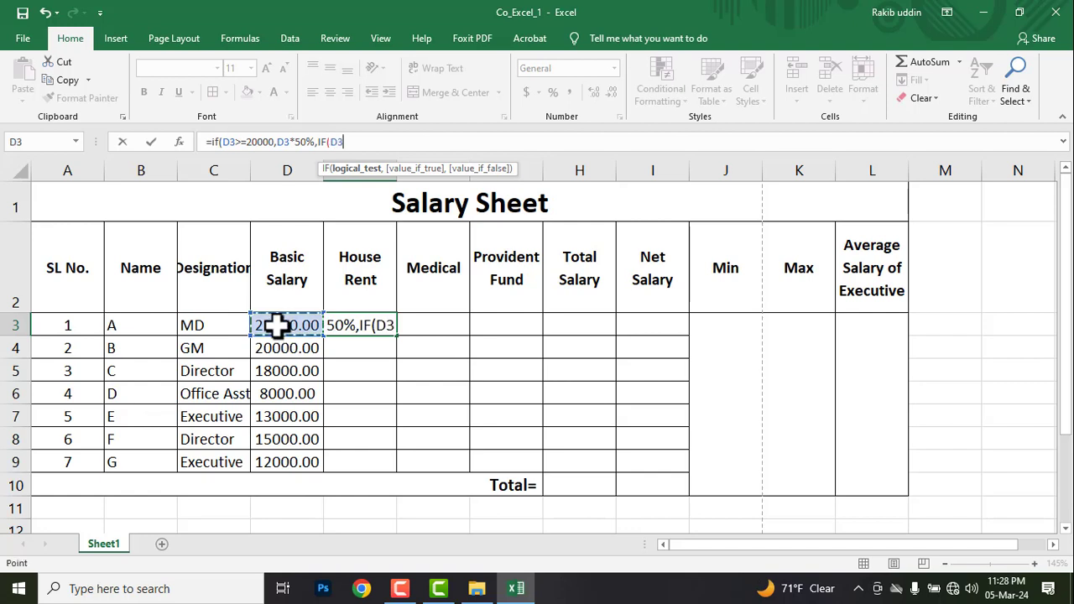
type(">=")
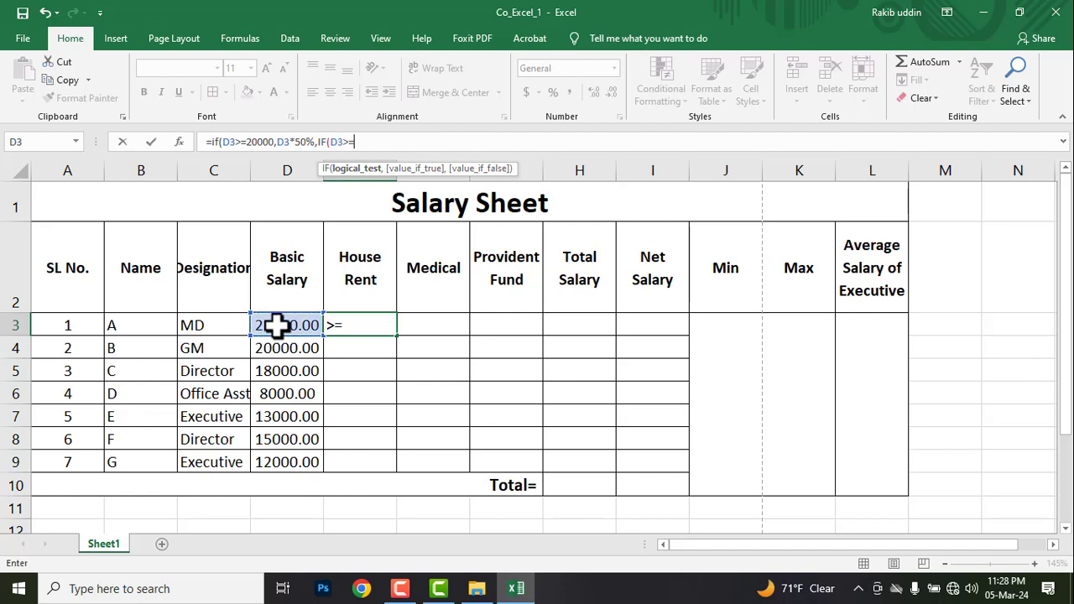
type("150")
type("00,")
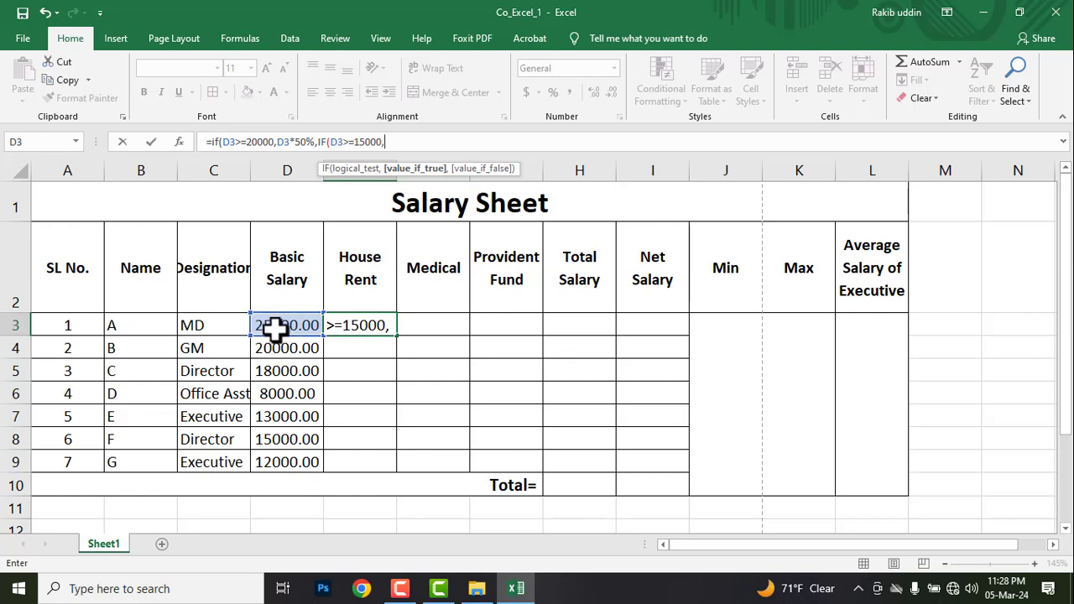
left_click(275, 329)
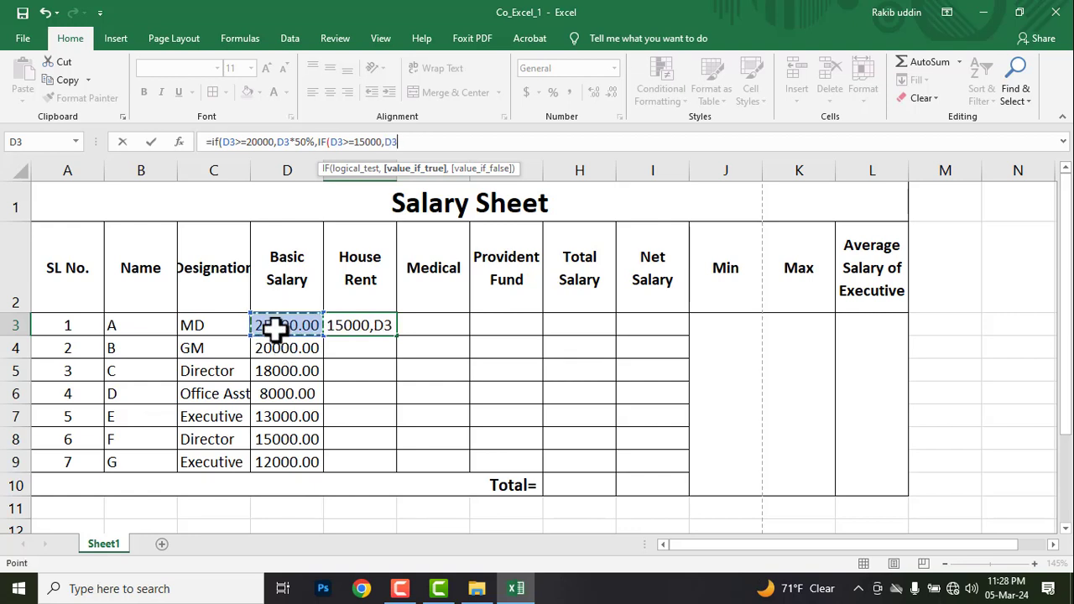
type("*")
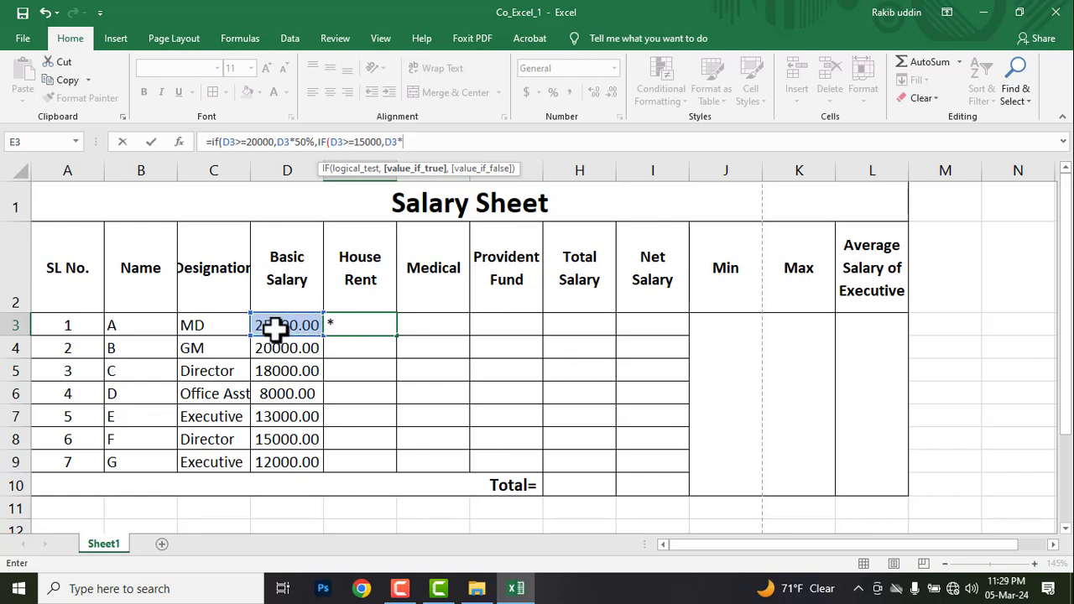
type("55")
type("%,")
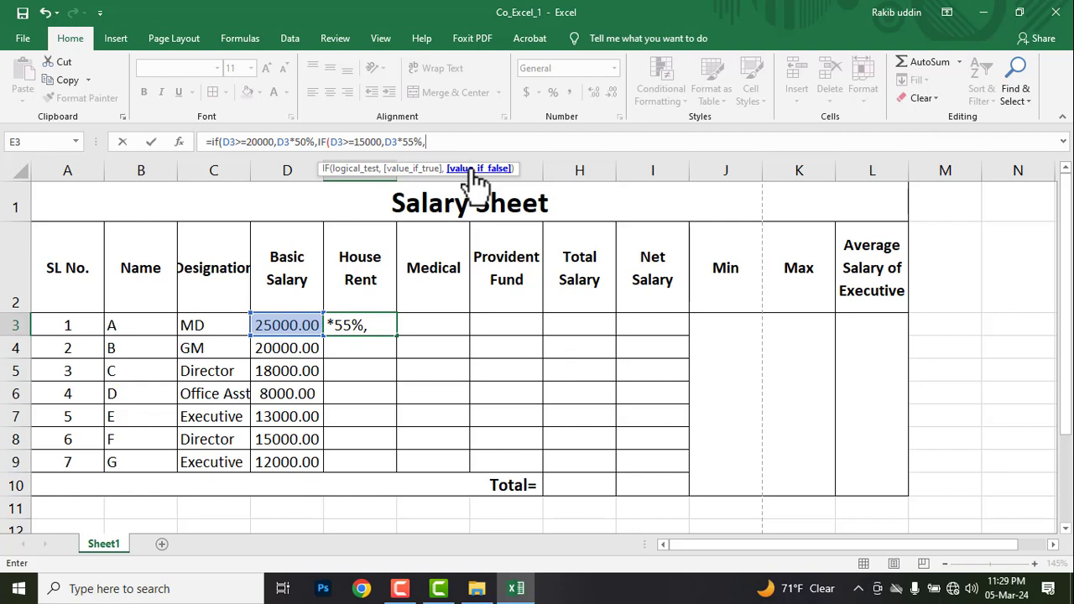
type("IF")
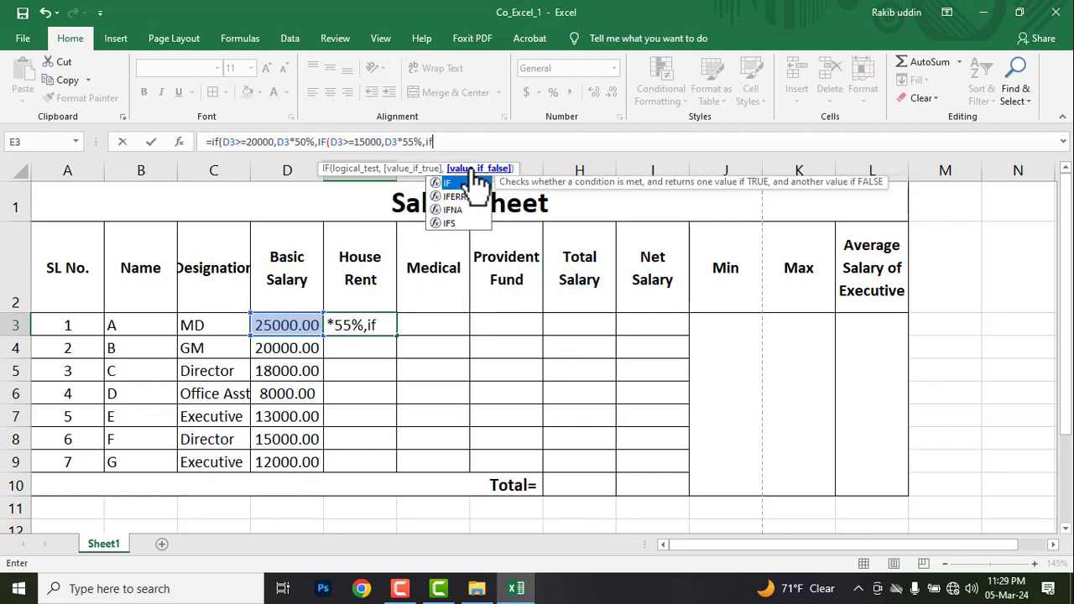
type("(")
key("alt+Tab")
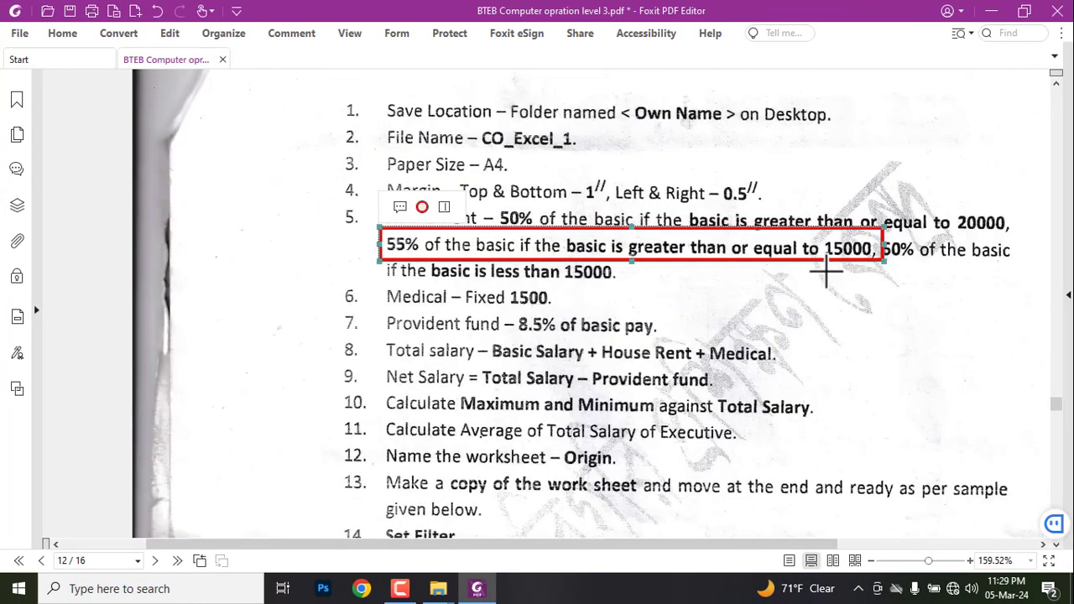
Replace the 55% box with a red rectangle around '60% of the basic' and return to Excel.
key("Delete")
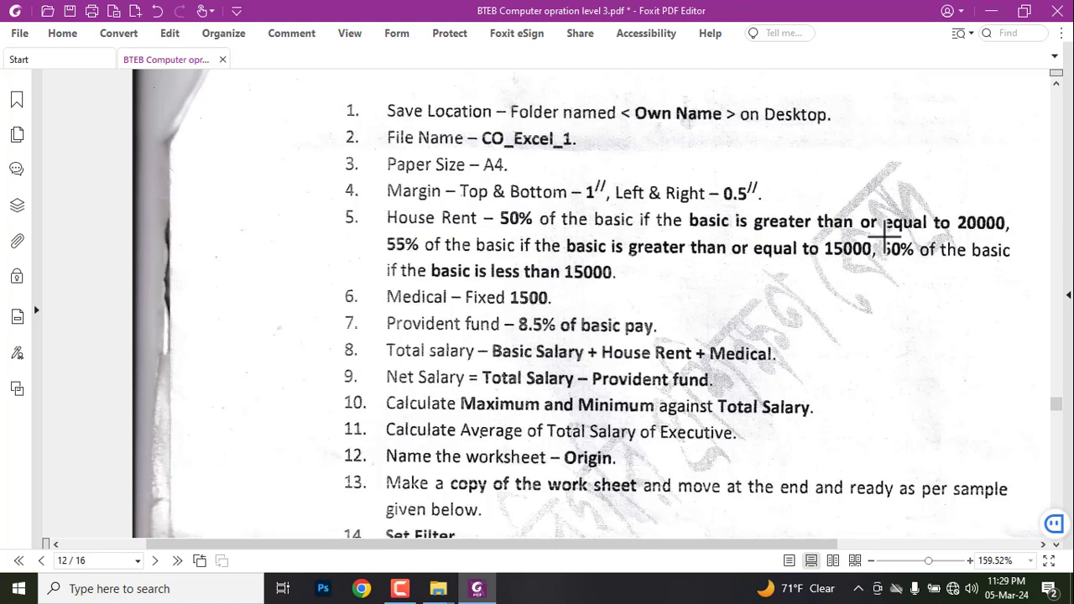
left_click_drag(878, 233, 1013, 264)
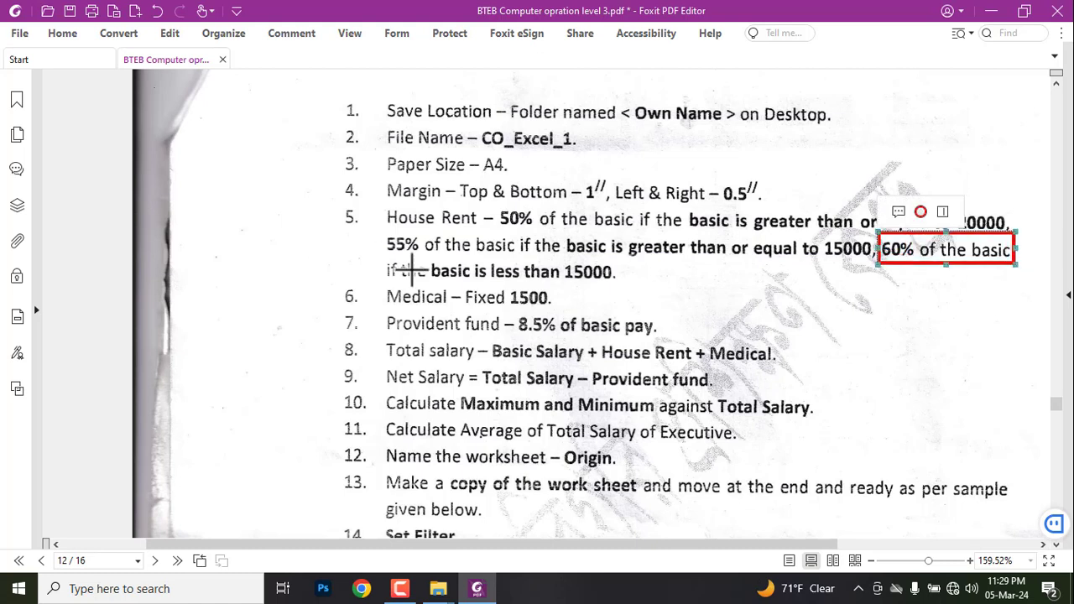
left_click_drag(377, 256, 625, 286)
key("Delete")
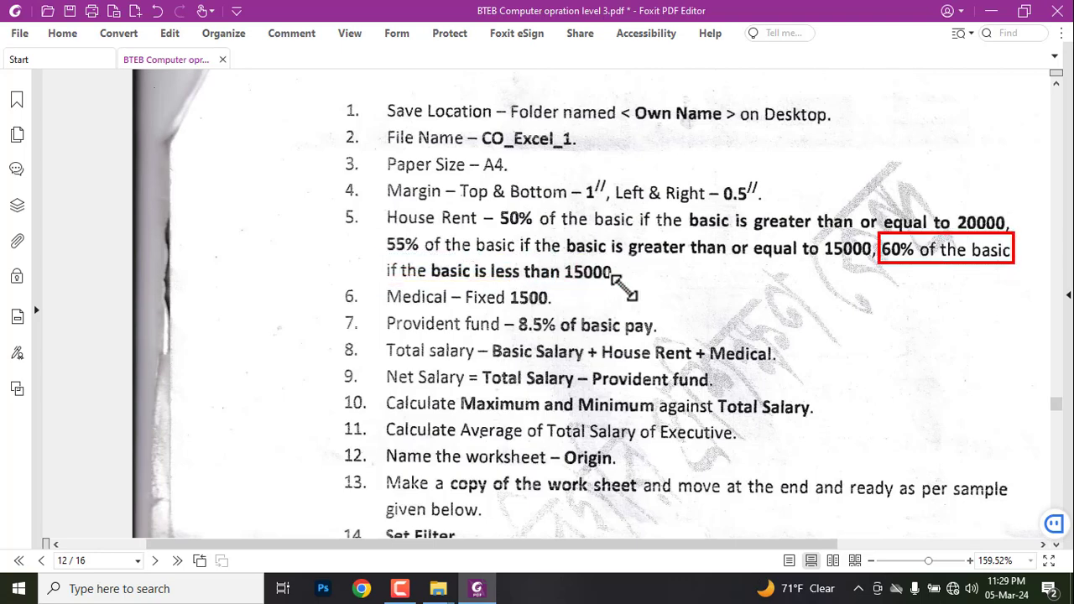
key("alt+Tab")
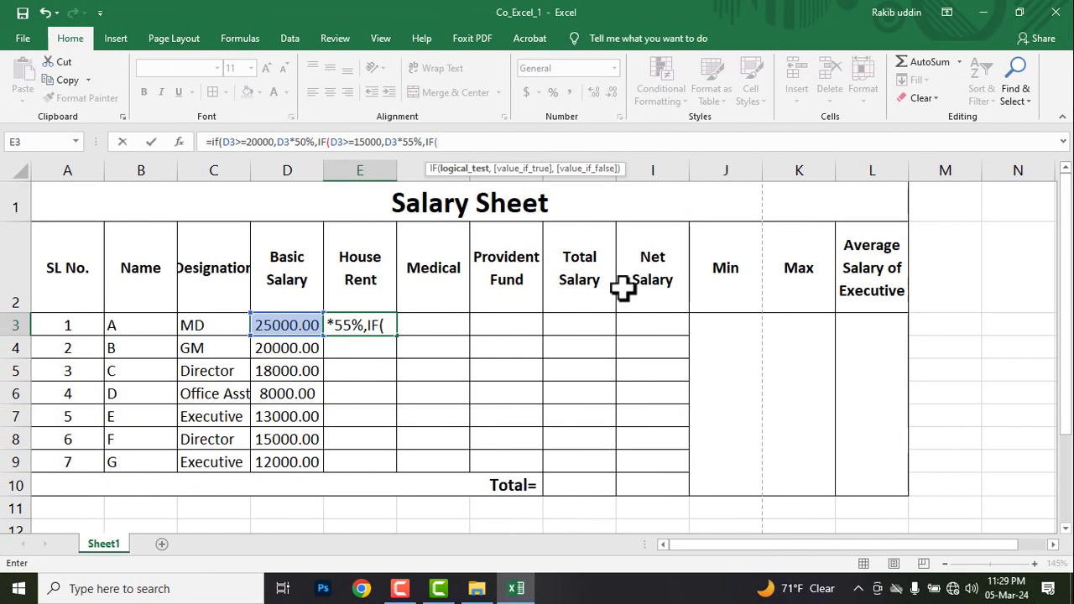
Finish E3's formula with IF(D3<15000,D3*60%) and enter it, accepting Excel's correction.
left_click(449, 144)
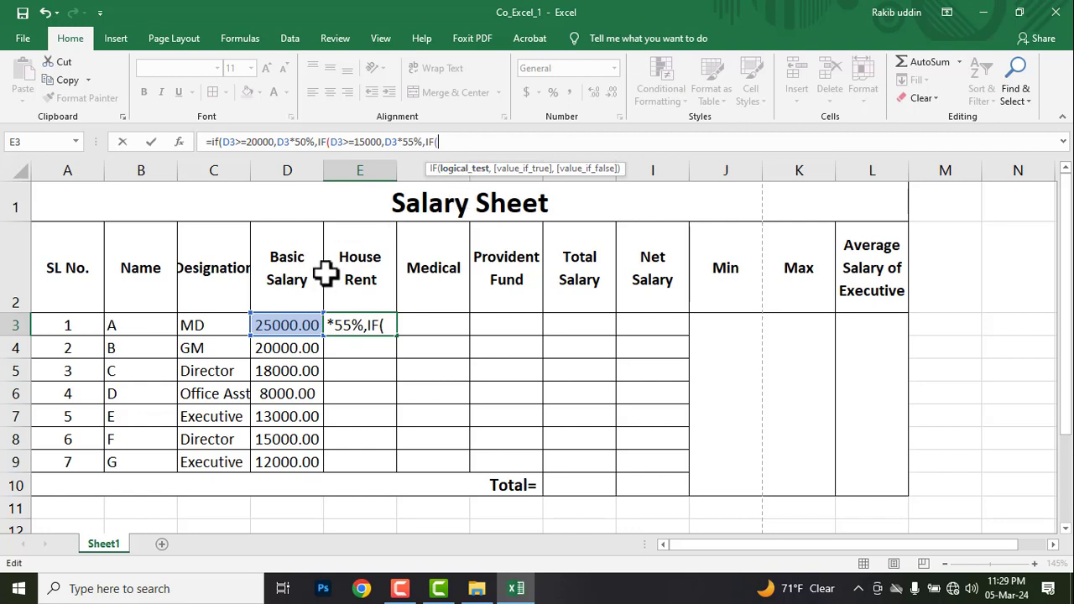
left_click(276, 327)
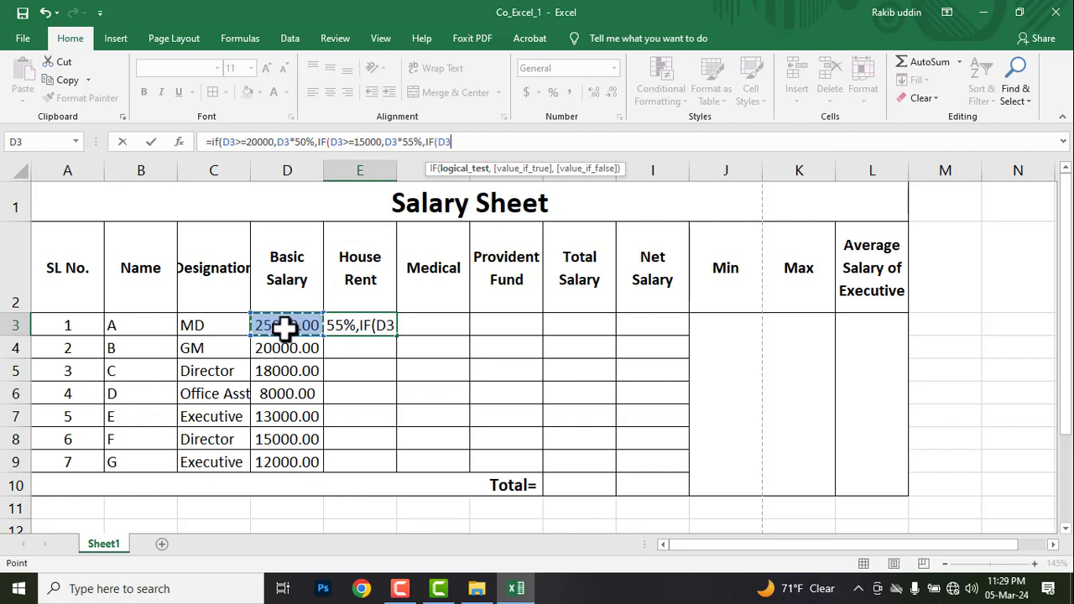
type("<150")
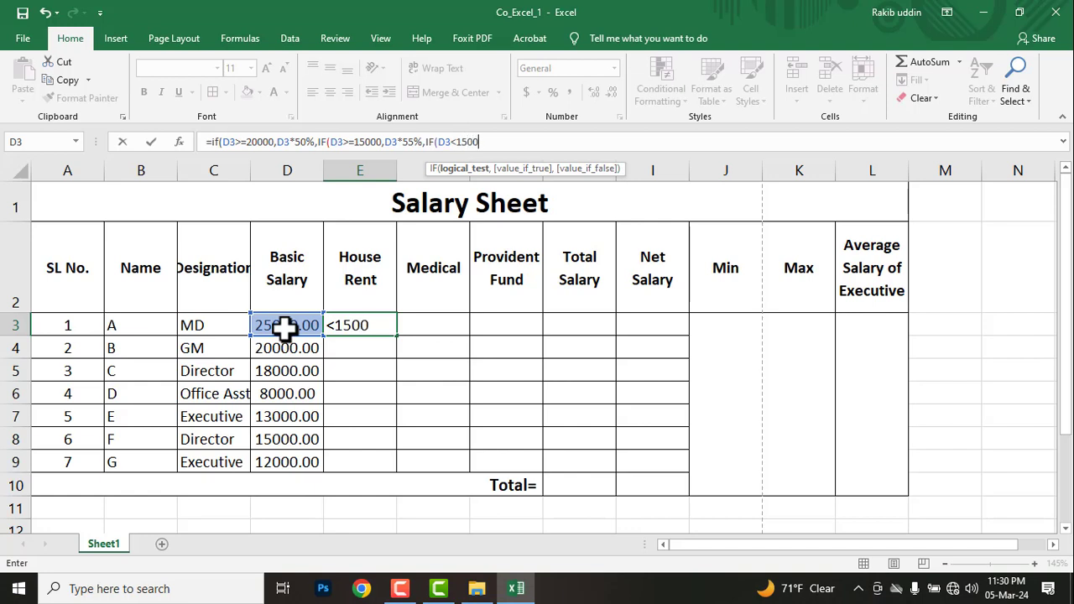
type("0,")
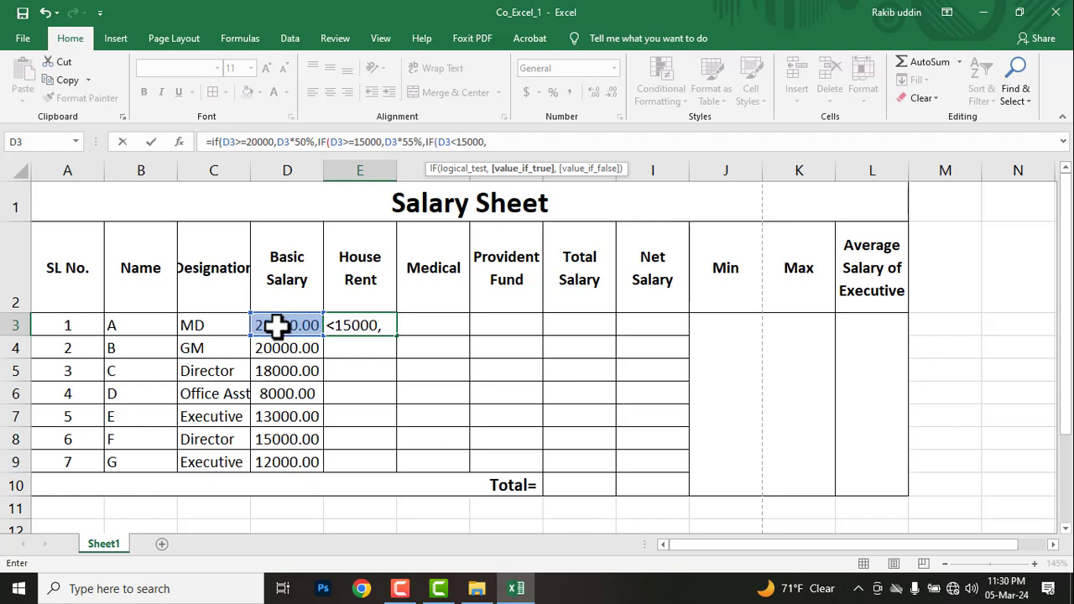
left_click(277, 327)
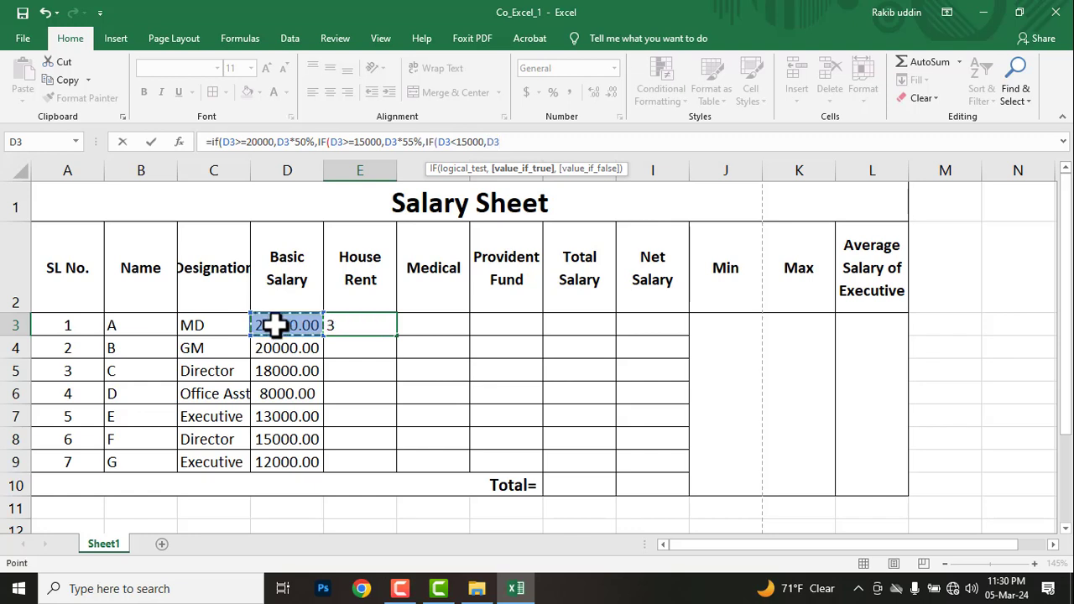
type("*")
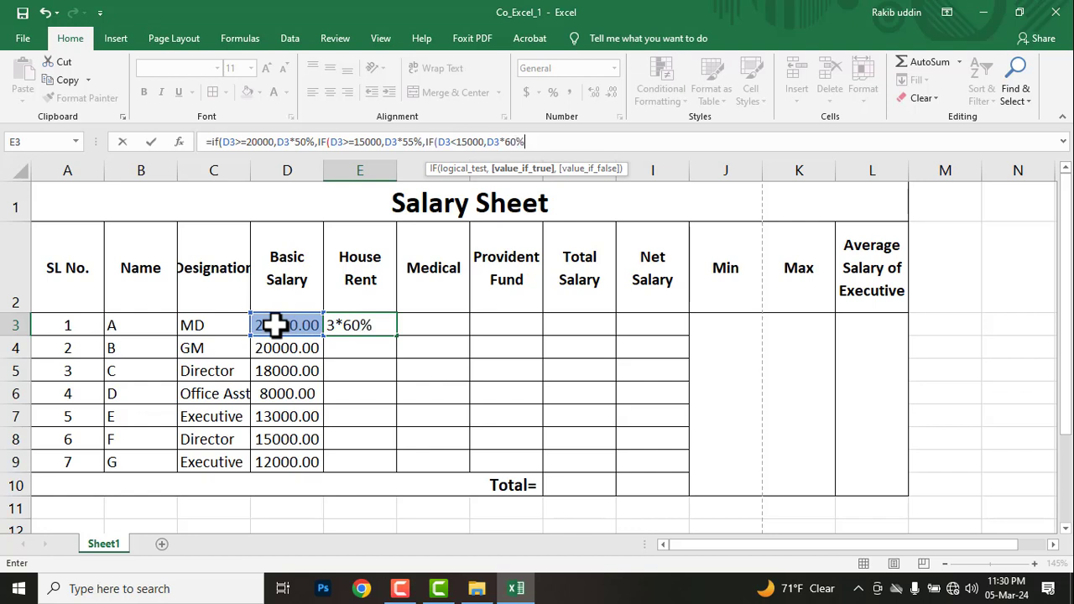
type(",")
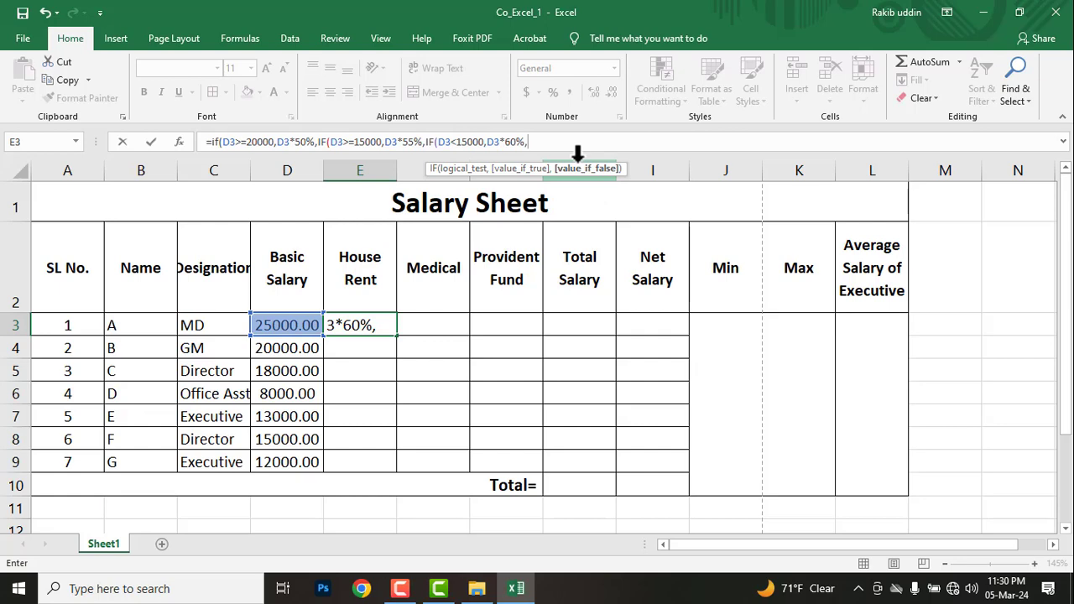
type(")")
key("Return")
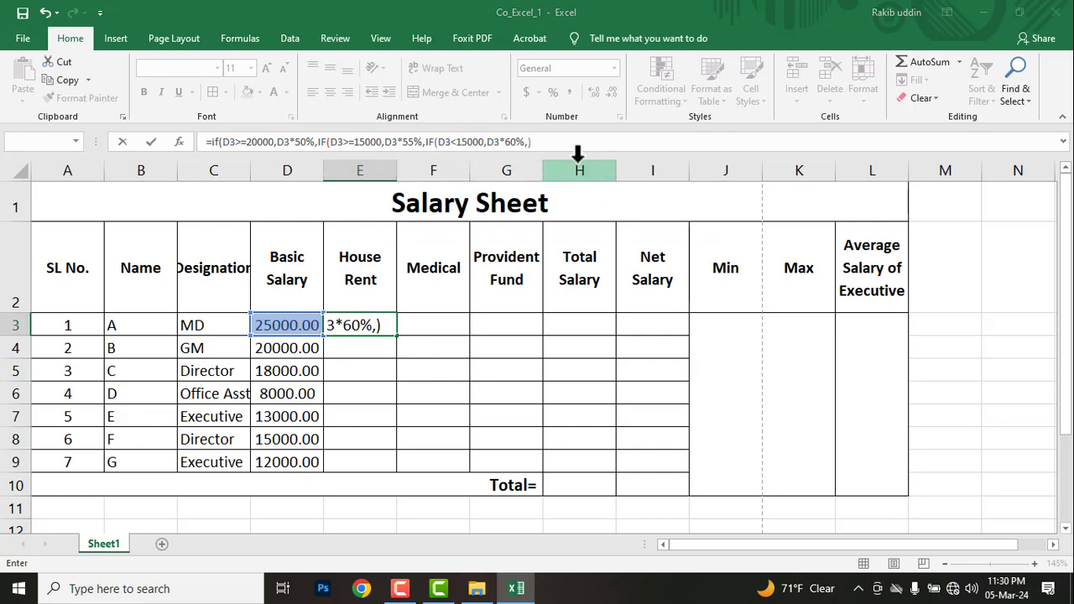
left_click(516, 356)
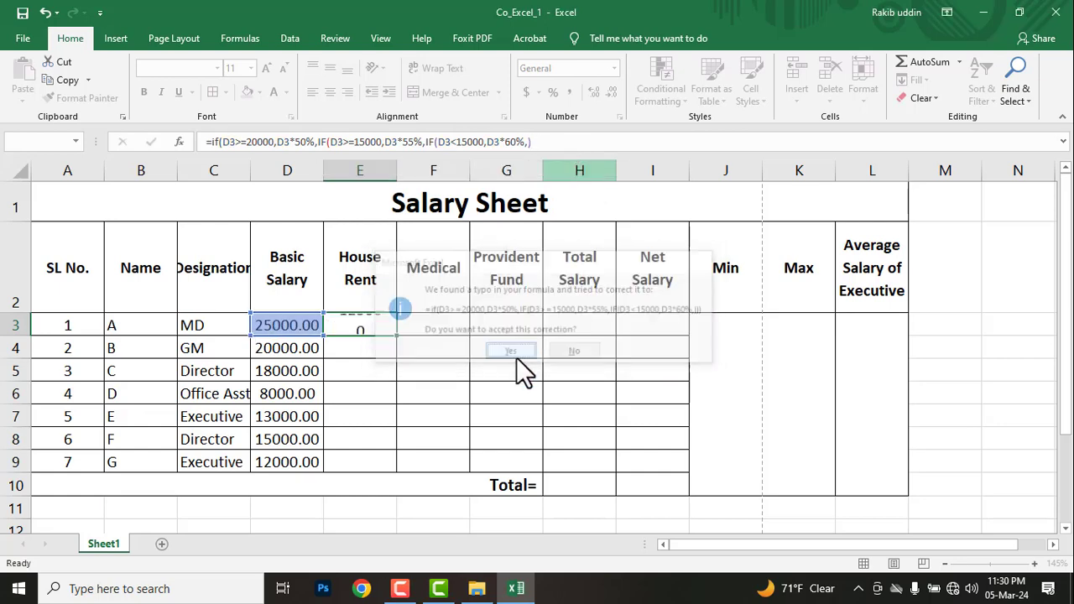
Copy E3's House Rent formula down through E9.
left_click(349, 320)
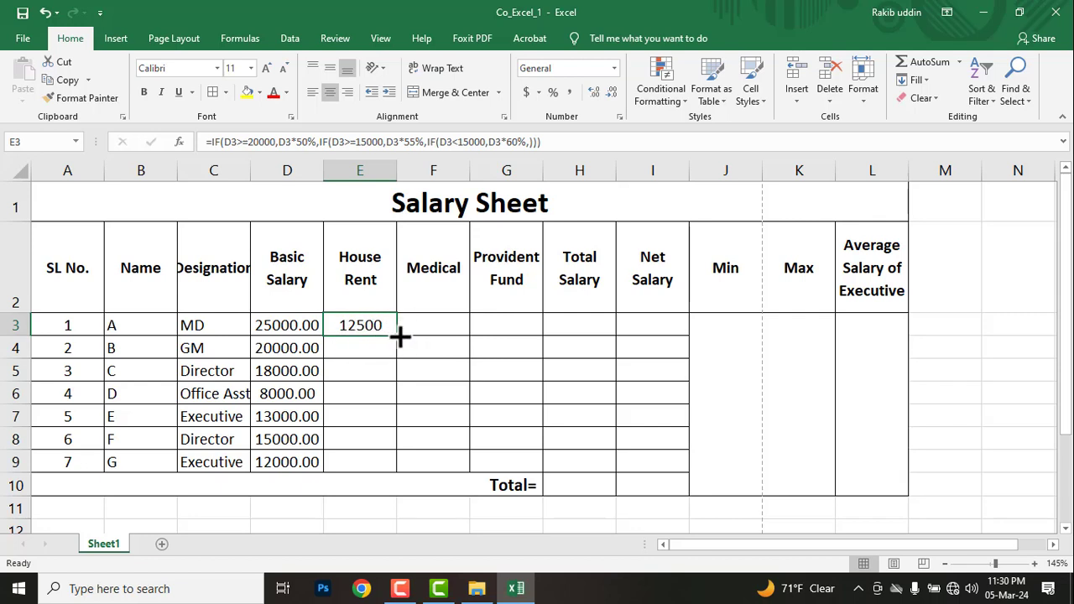
left_click_drag(398, 335, 397, 467)
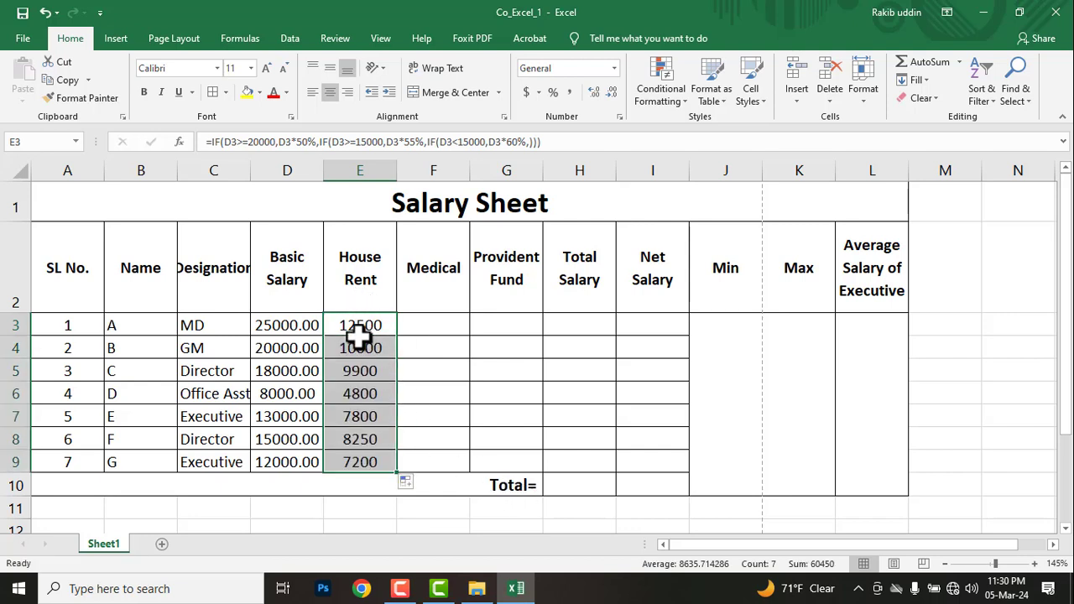
left_click(434, 329)
key("alt+Tab")
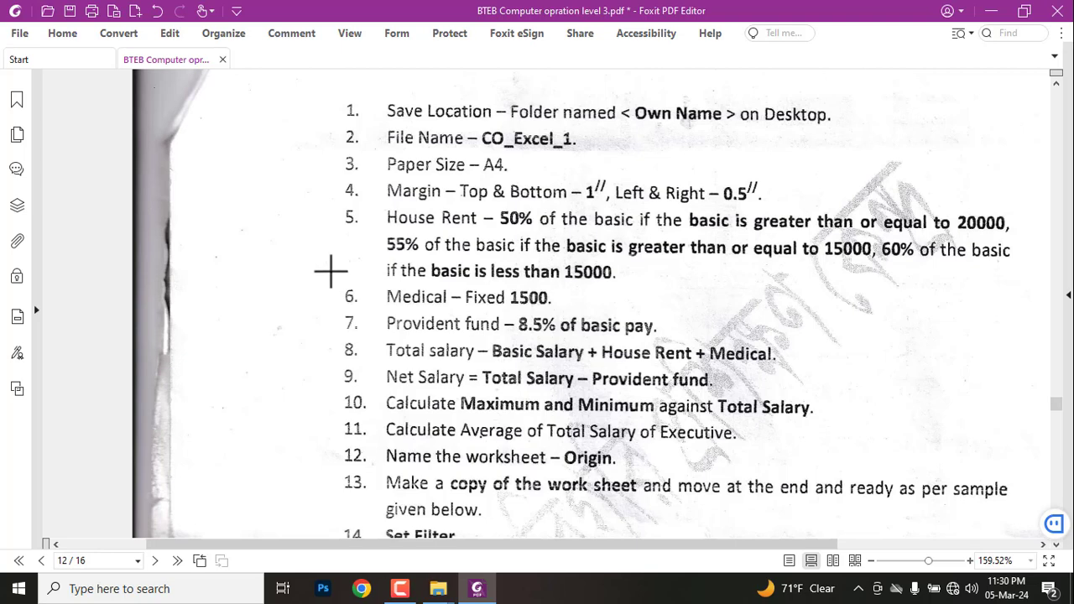
Outline line 6, 'Medical – Fixed 1500', in red and switch back to Excel.
left_click_drag(333, 272, 612, 311)
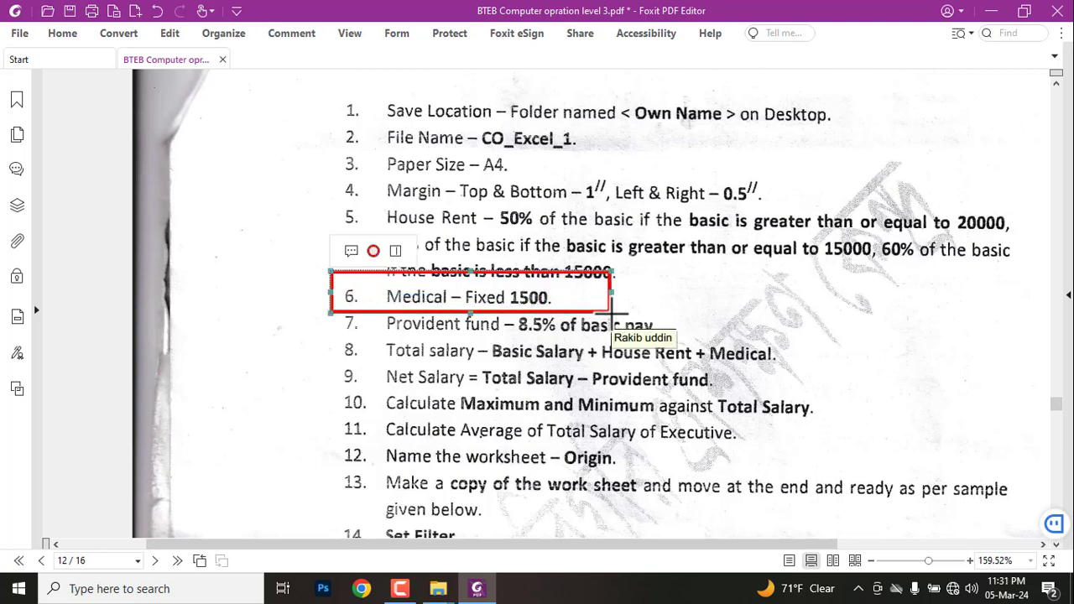
key("alt+Tab")
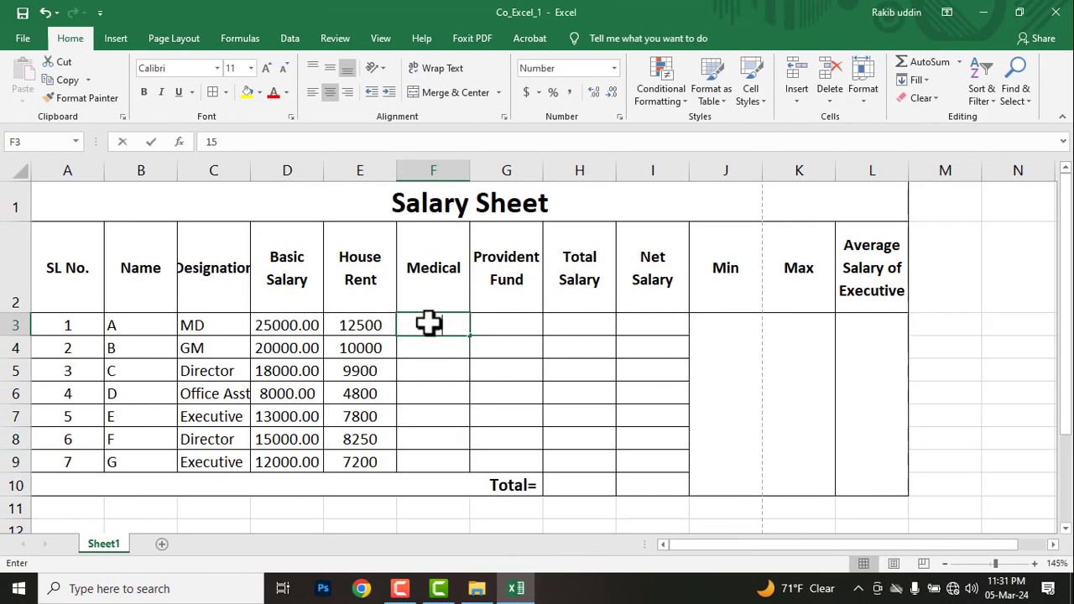
Enter 1500 in F3, fill it down to F9, and remove the decimal places.
type("1500")
key("Return")
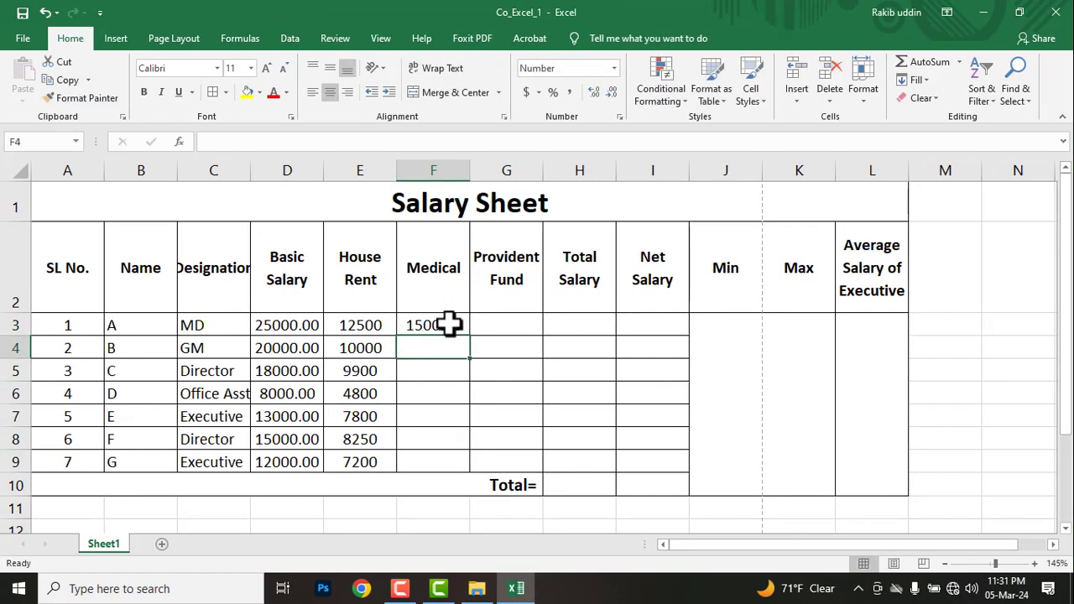
left_click(446, 326)
left_click_drag(470, 336, 470, 468)
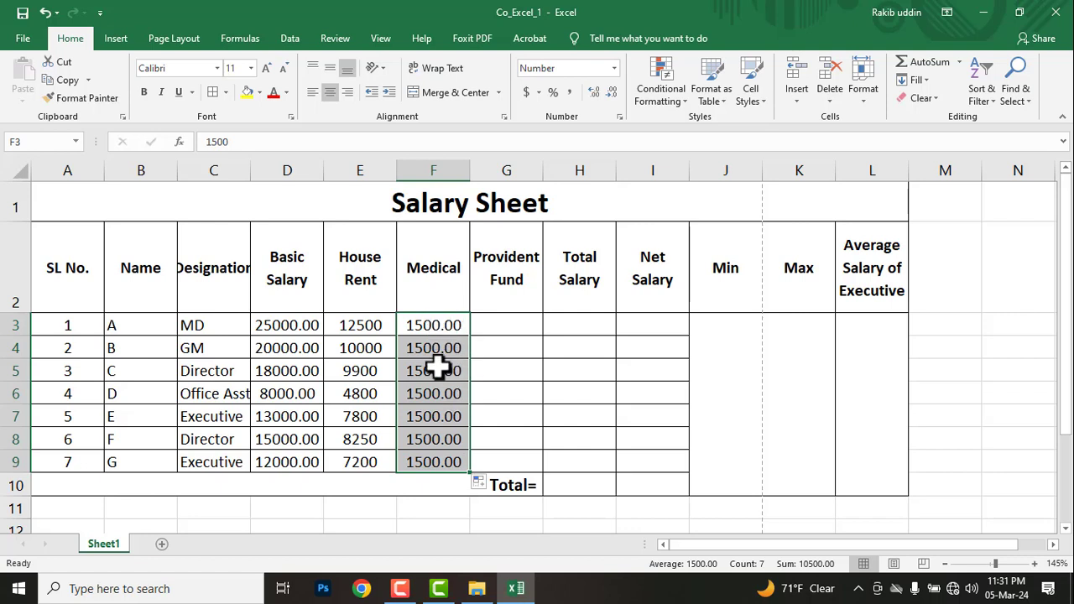
left_click(611, 95)
left_click(611, 94)
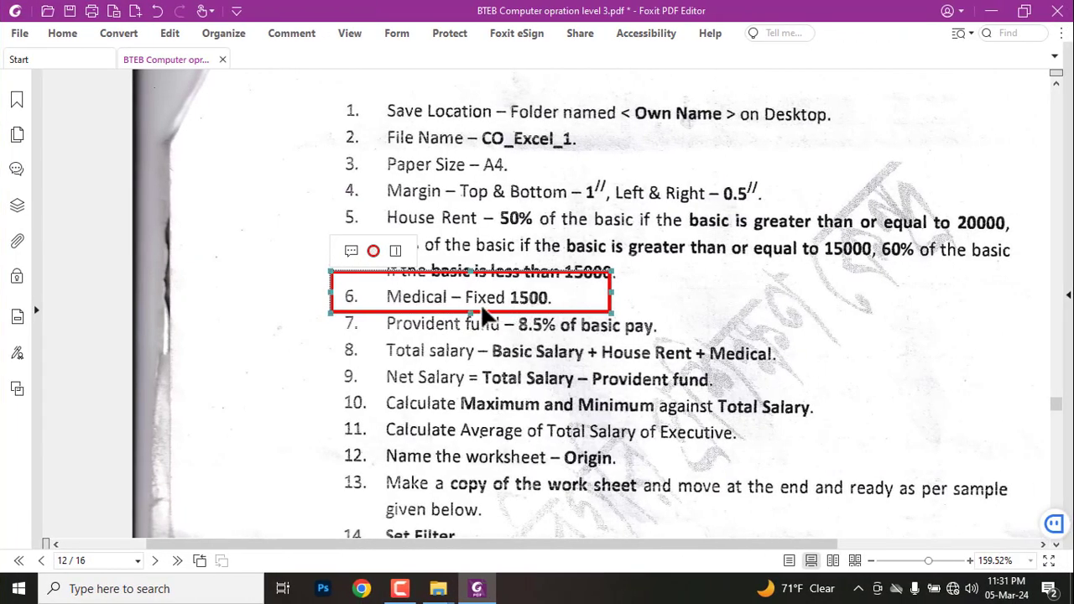
Move the red box from item 6 to item 7, Provident fund at 8.5% of basic.
key("Delete")
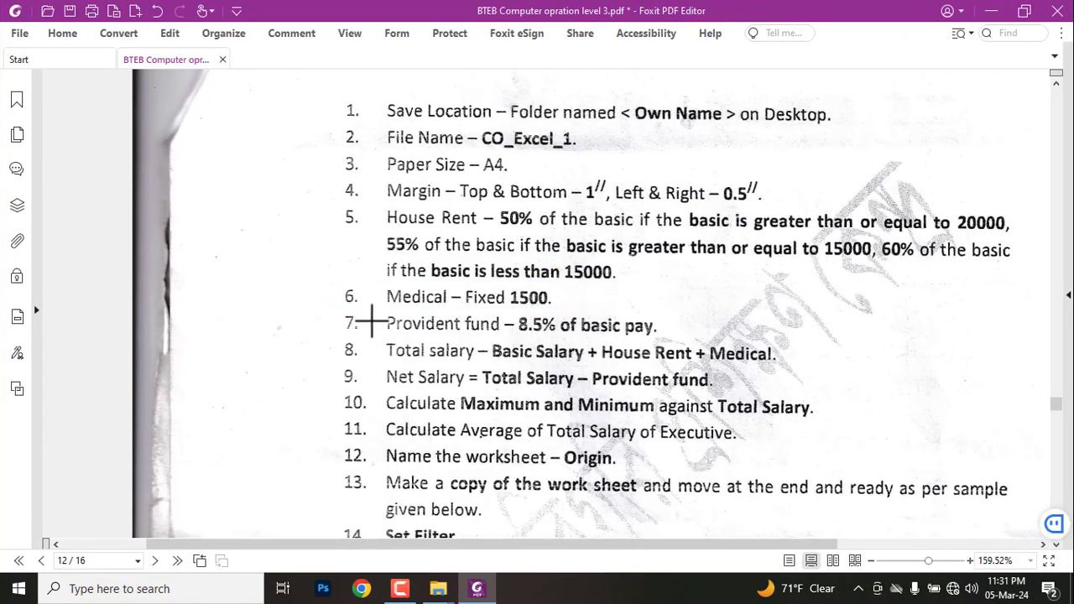
mouse_move(337, 311)
left_mouse_down()
mouse_move(386, 338)
mouse_move(693, 342)
left_mouse_up()
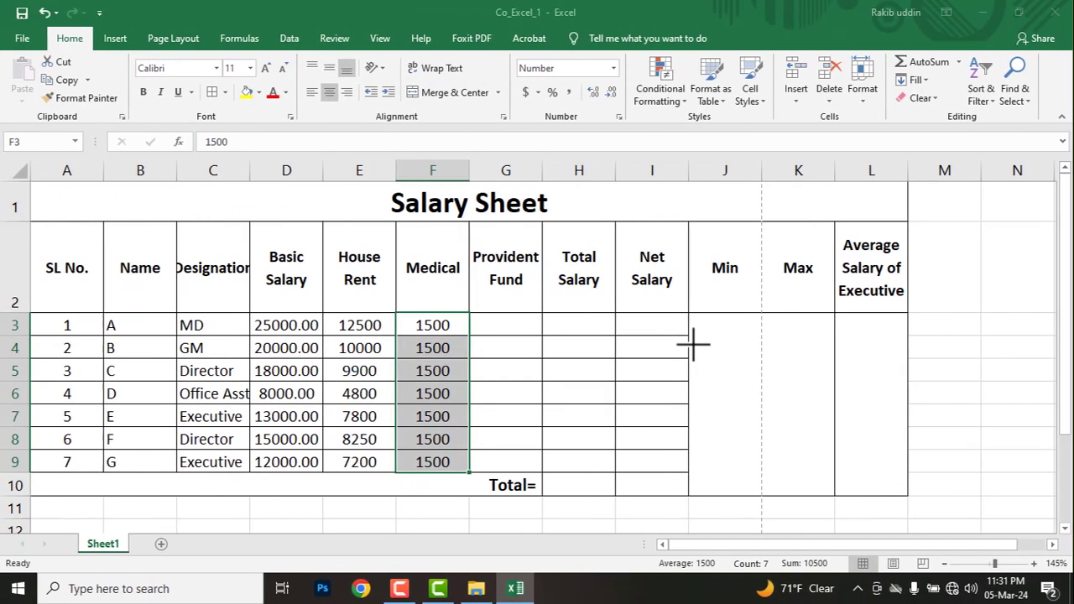
Enter the provident fund formula =D3*8.5% in G3.
left_click(515, 317)
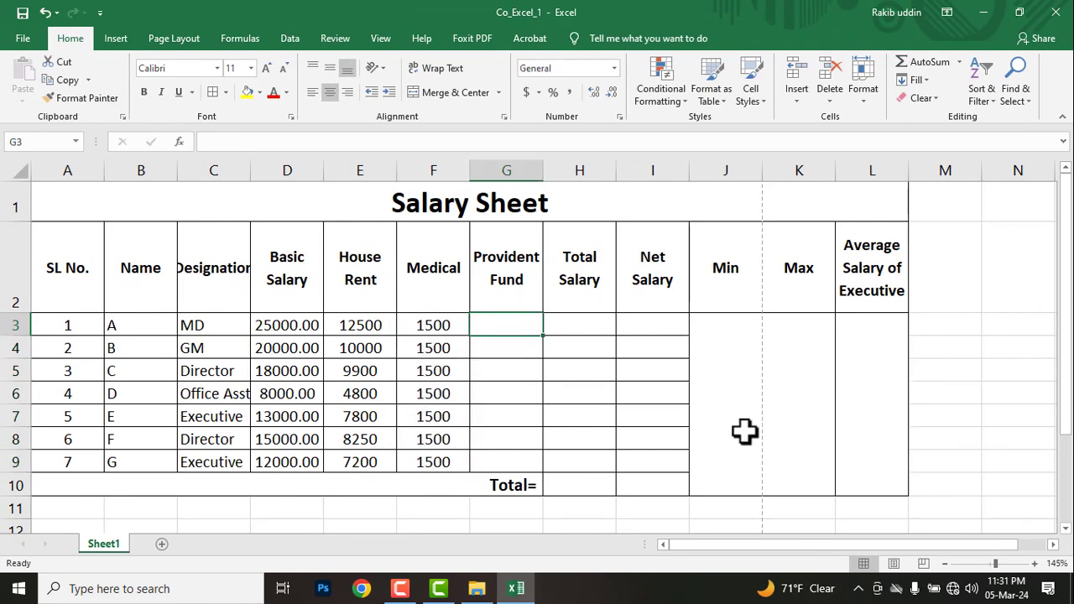
type("=")
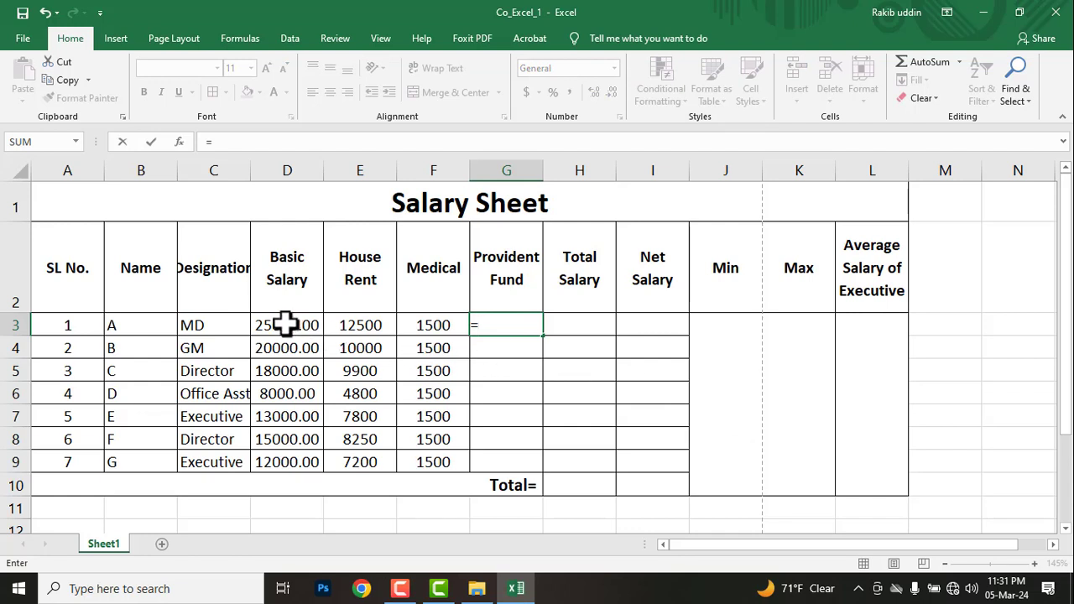
left_click(285, 323)
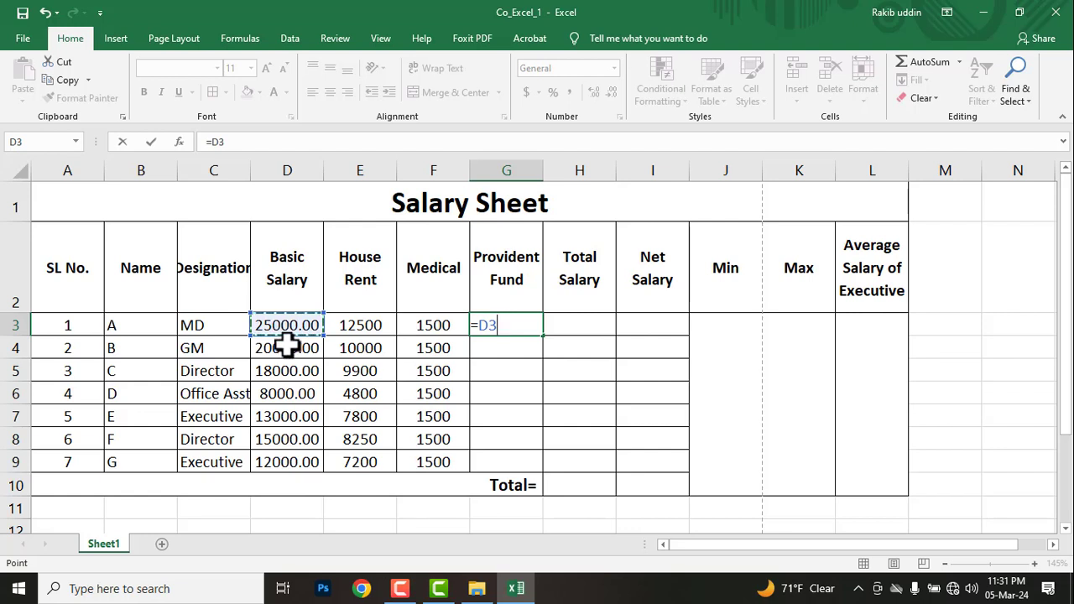
type("*")
type("8.5")
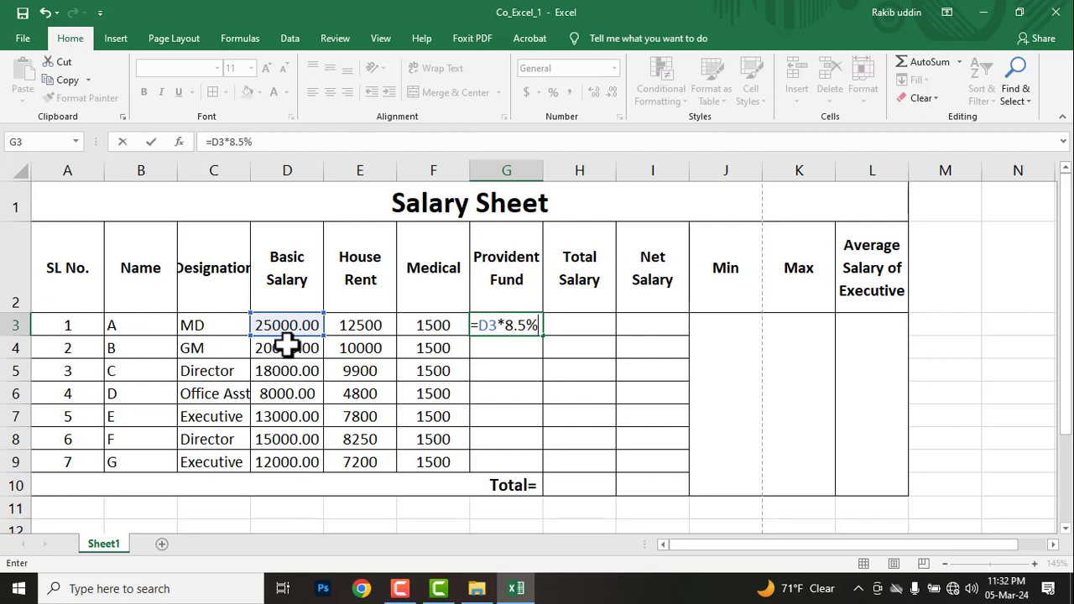
key("Return")
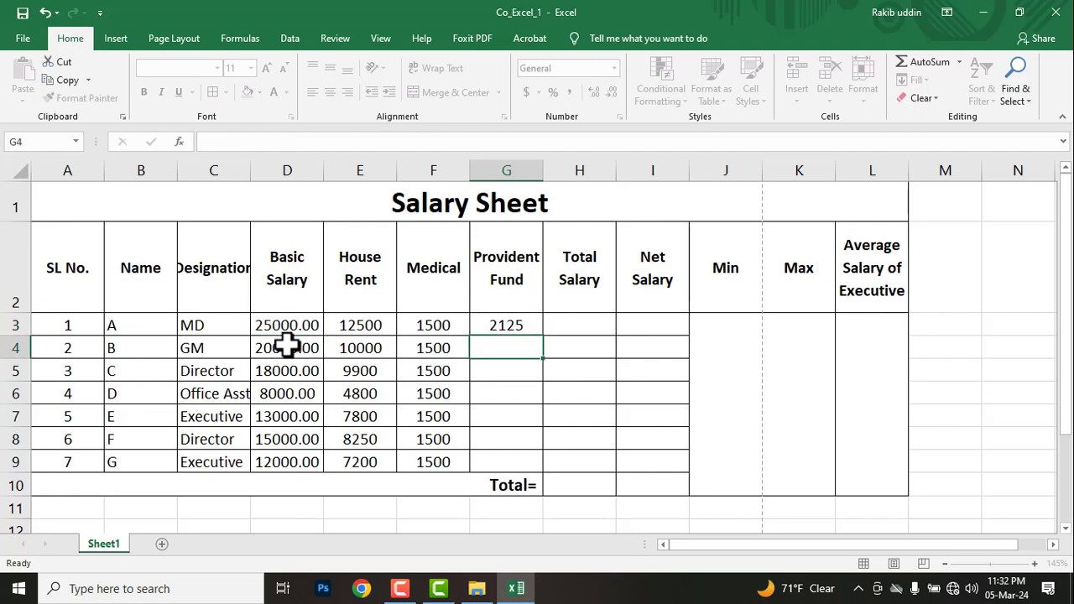
Fill the G3 formula down to G9 (2125 down to 1020), then bring up the instructions PDF.
left_click(518, 328)
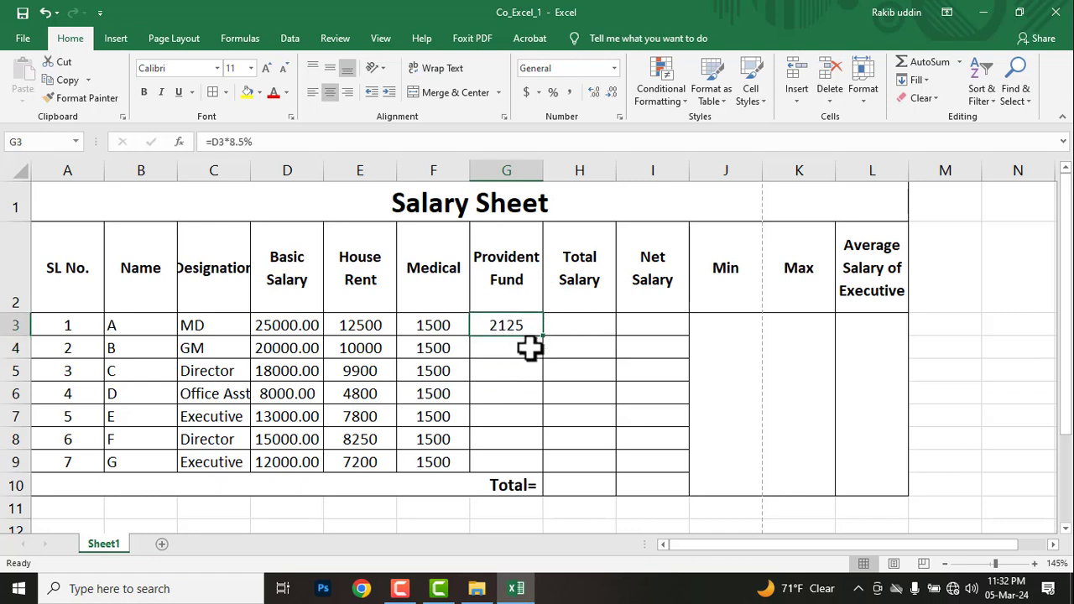
left_click_drag(543, 334, 546, 472)
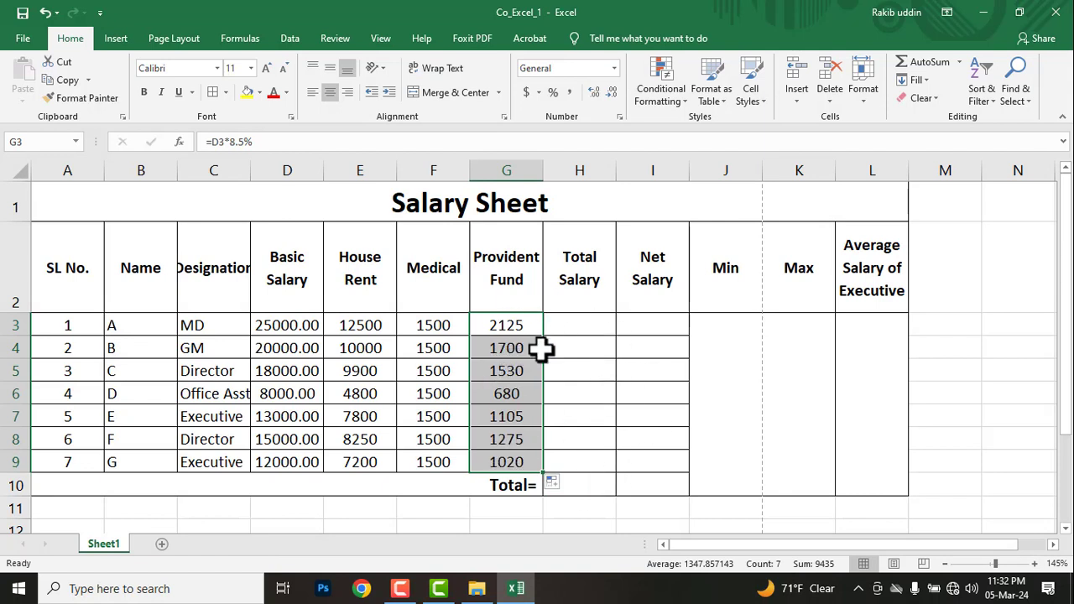
left_click(577, 320)
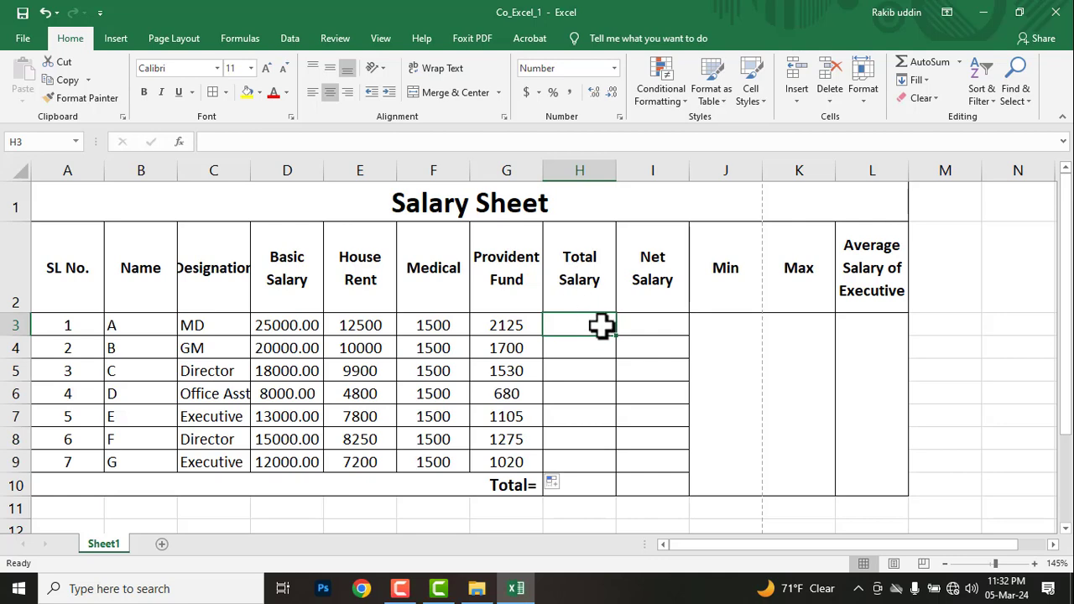
key("alt+Tab")
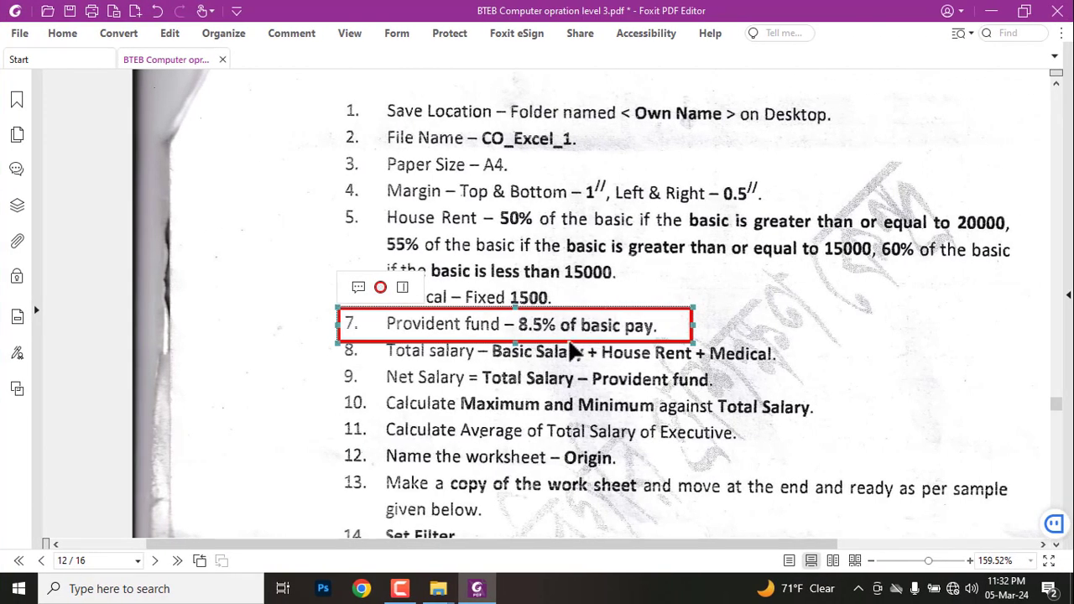
Move the red highlight box from item 7 to item 8, the Total salary rule, and return to Excel.
key("Delete")
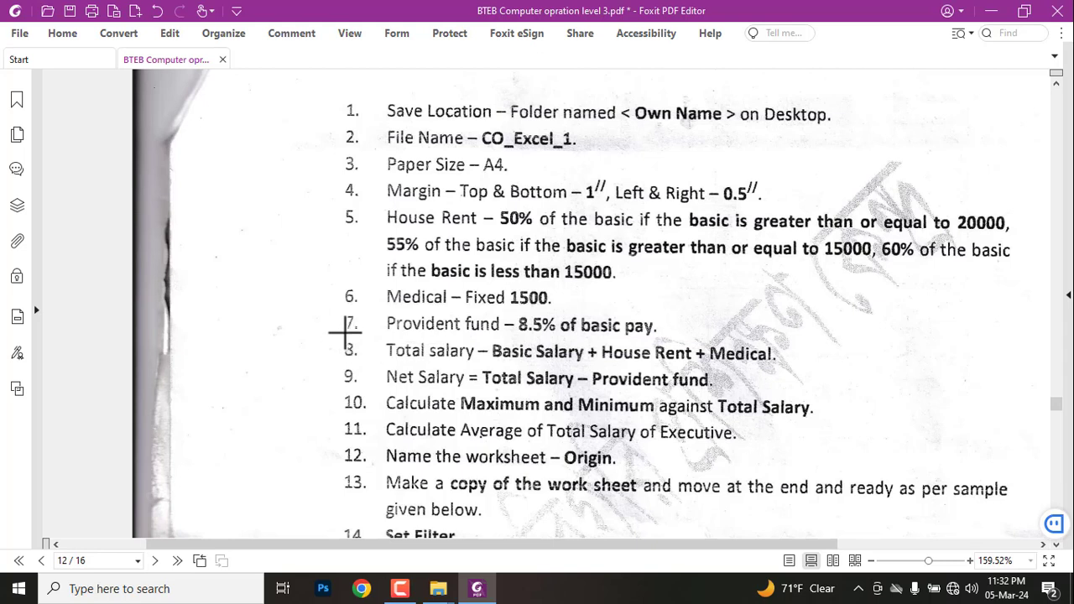
left_click_drag(327, 334, 823, 369)
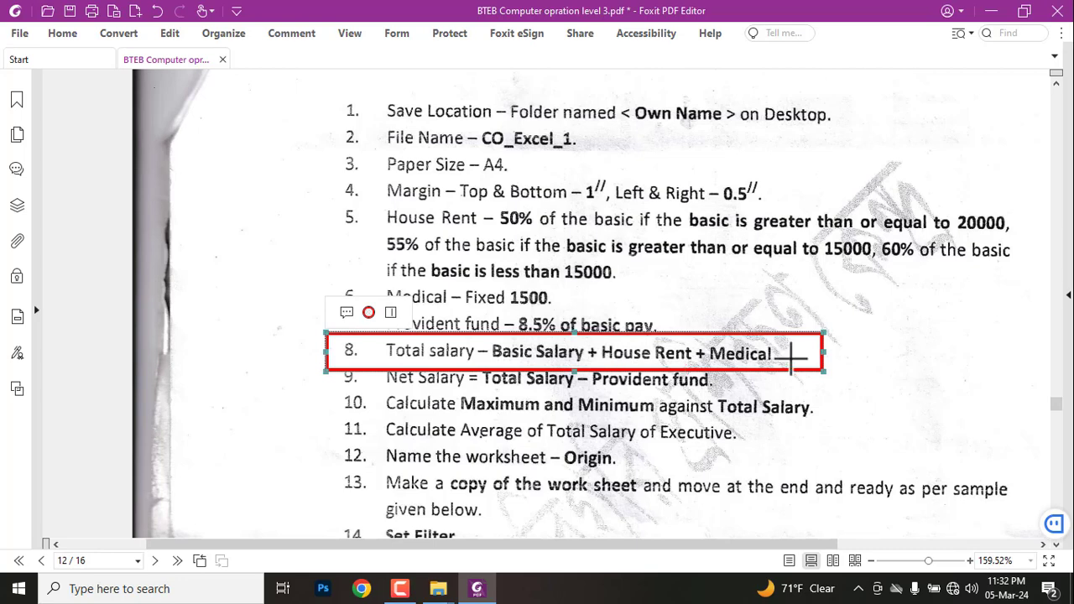
key("alt+Tab")
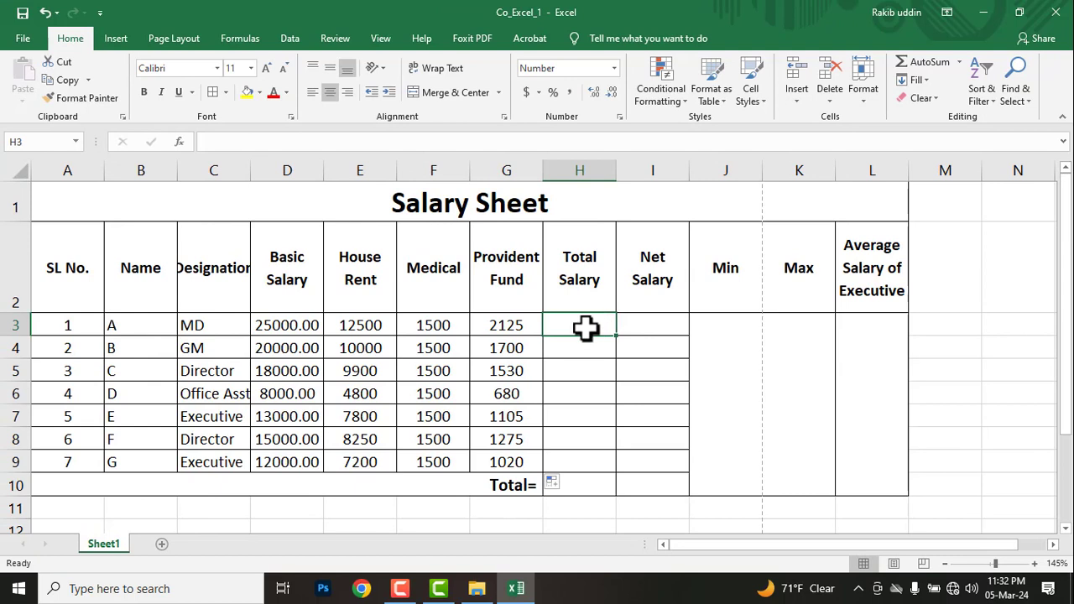
Enter =D3+E3+F3 in H3 and fill it down to H9, giving 39000.00 down to 20700.00.
type("=")
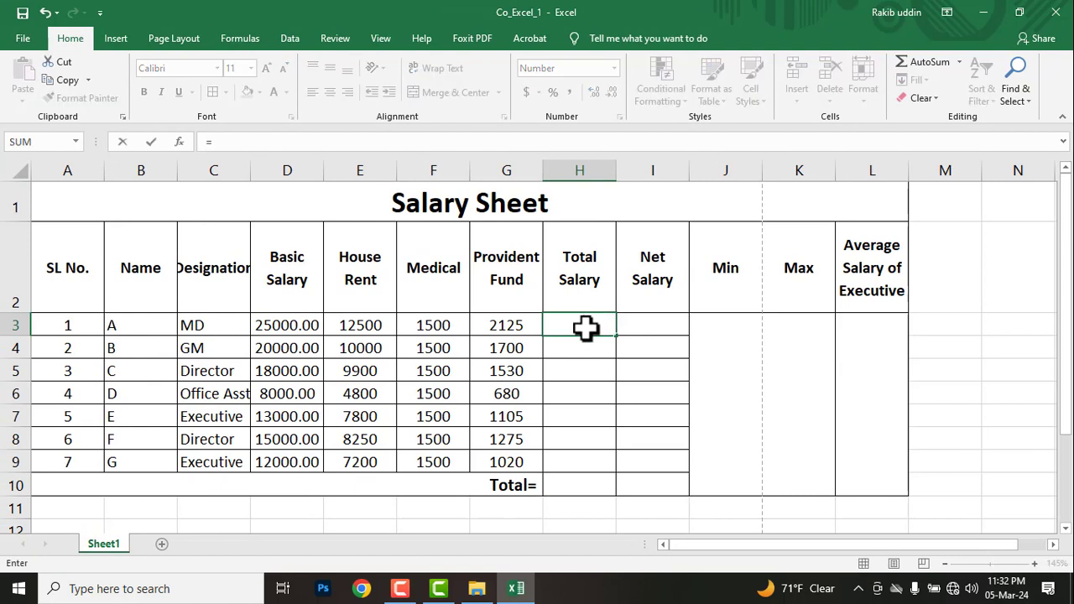
left_click(290, 327)
type("+")
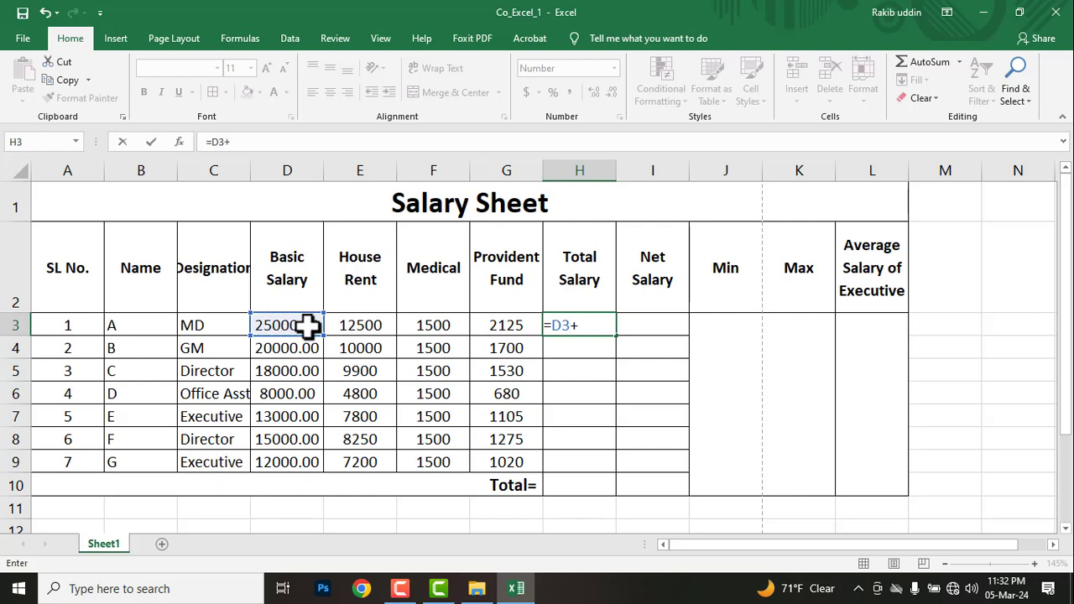
left_click(346, 326)
type("+")
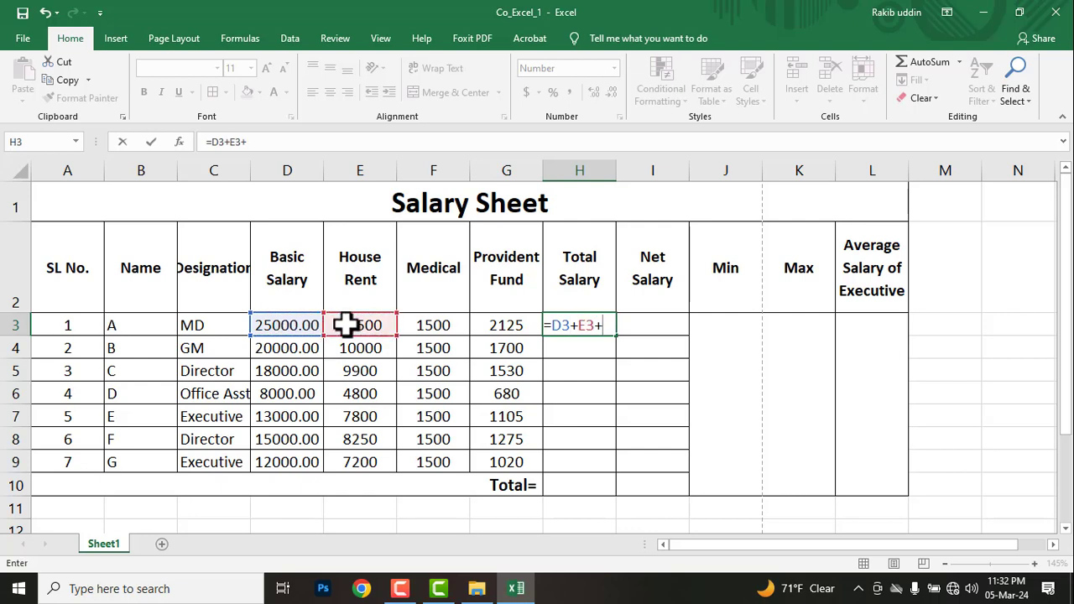
left_click(434, 327)
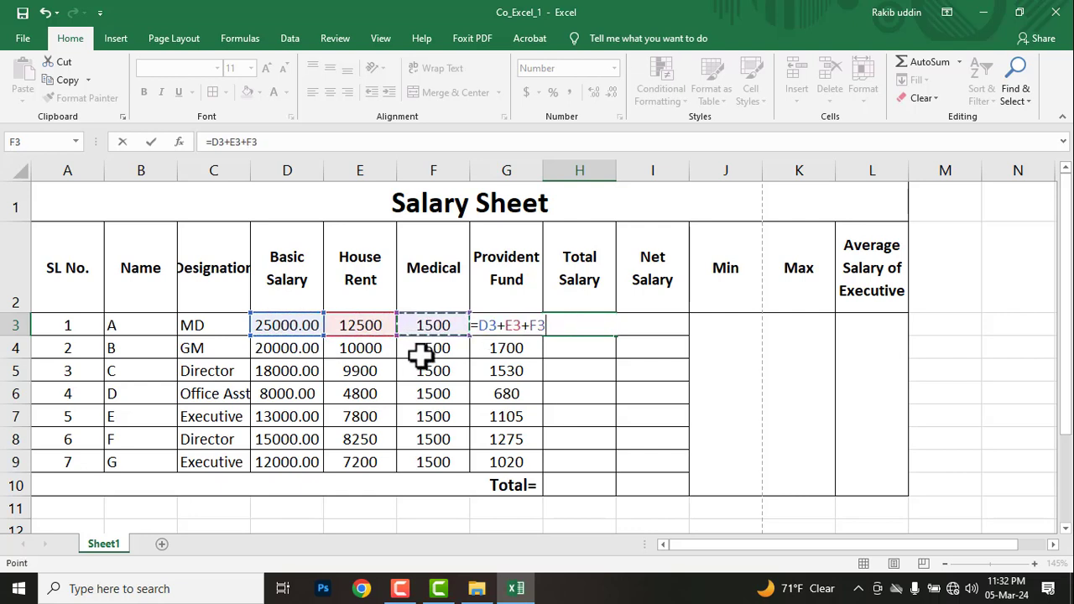
key("Return")
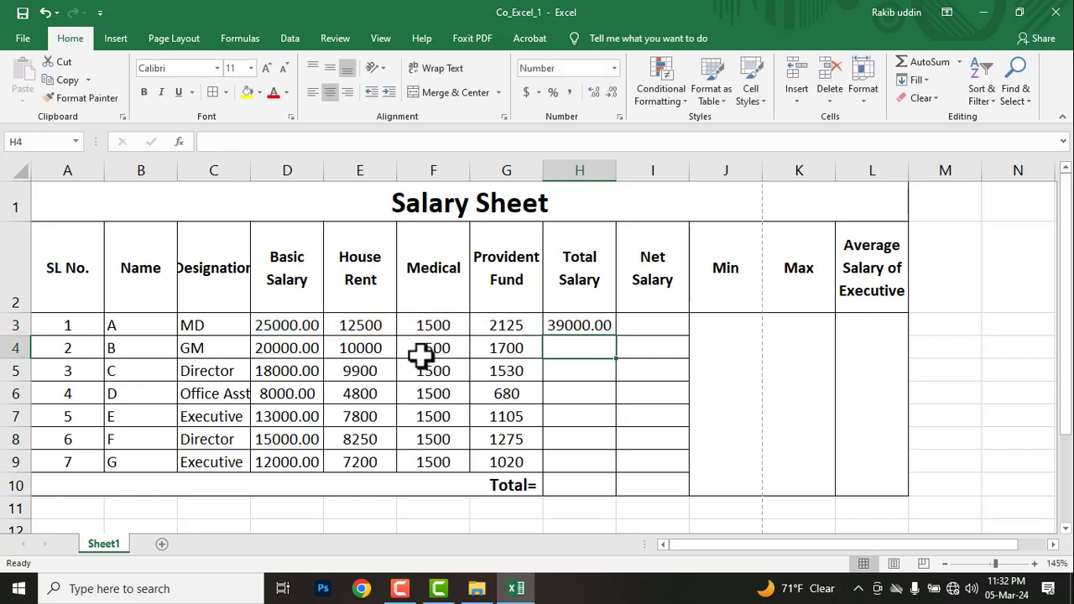
left_click(585, 324)
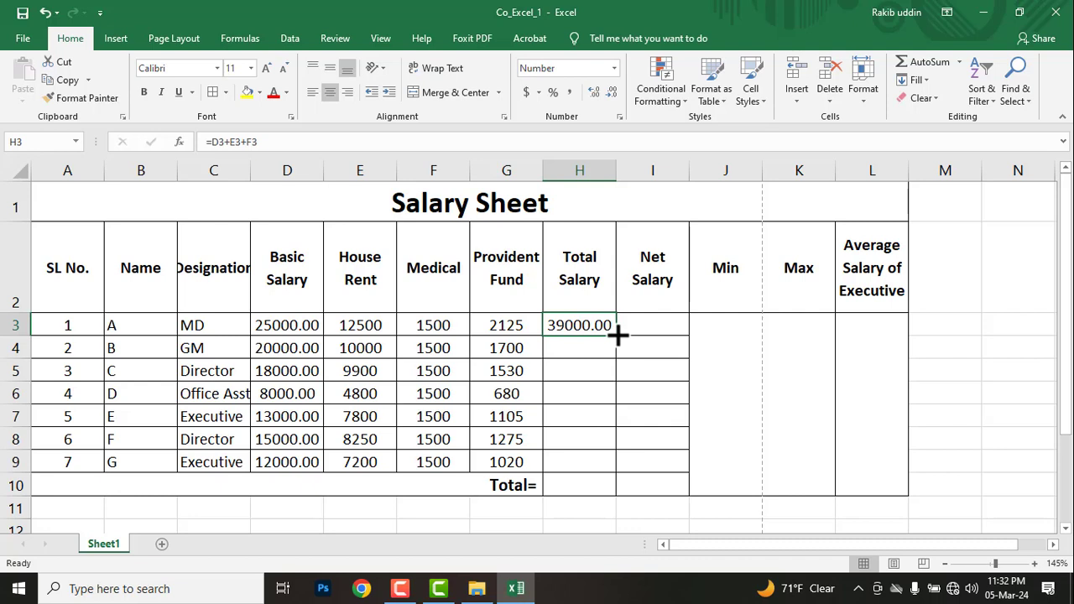
left_click_drag(617, 335, 615, 473)
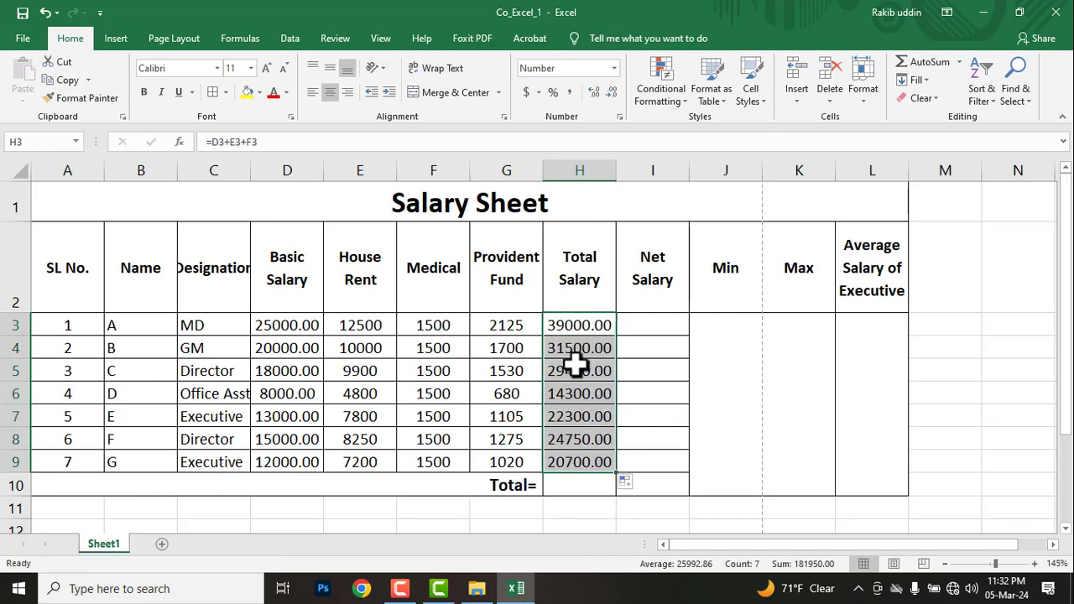
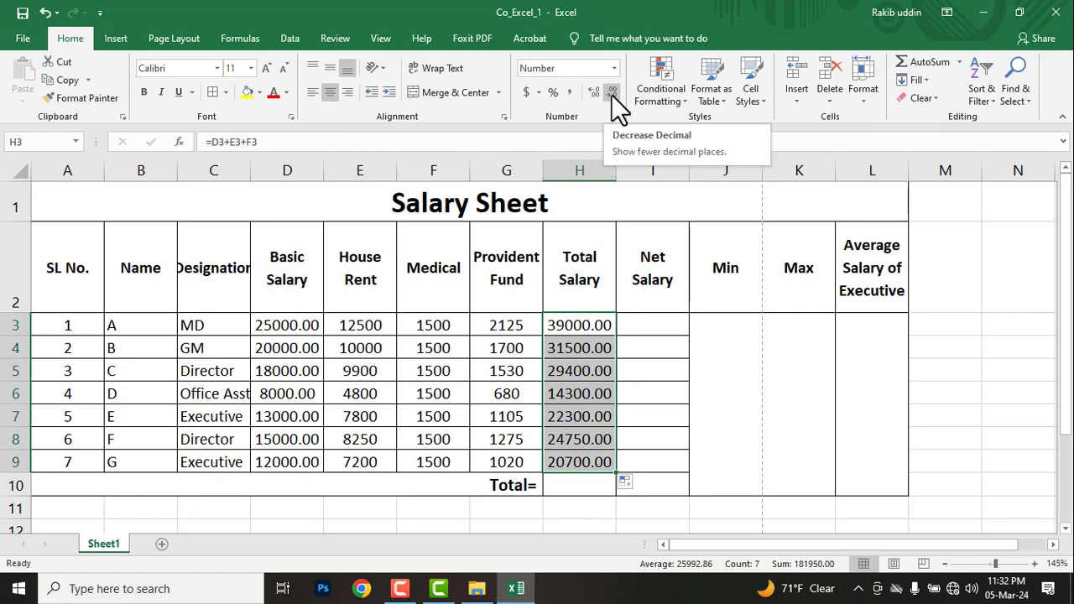
Show the Total Salary values as whole numbers and bring up the assignment PDF.
left_click(612, 93)
left_click(611, 92)
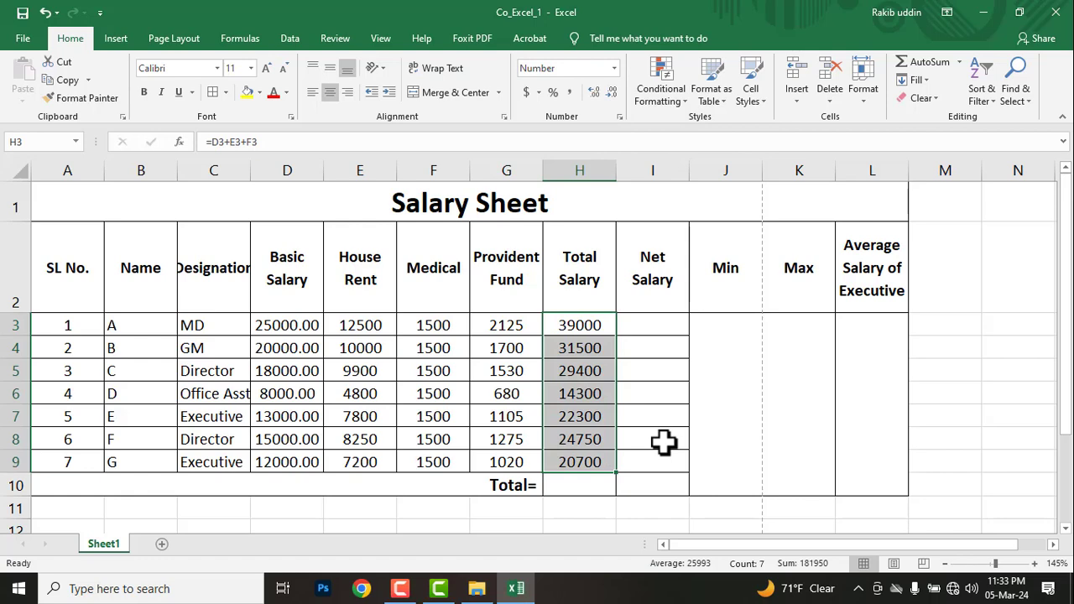
key("alt+Tab")
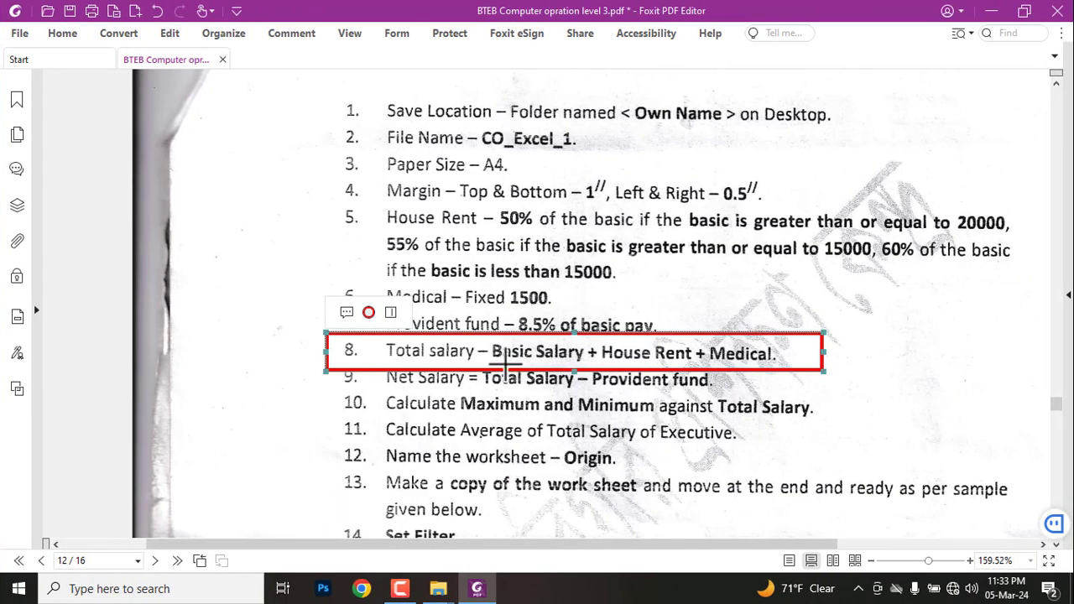
Clear the rectangle markings around items 8 and 9 in the PDF, then select Excel cell I3.
key("Delete")
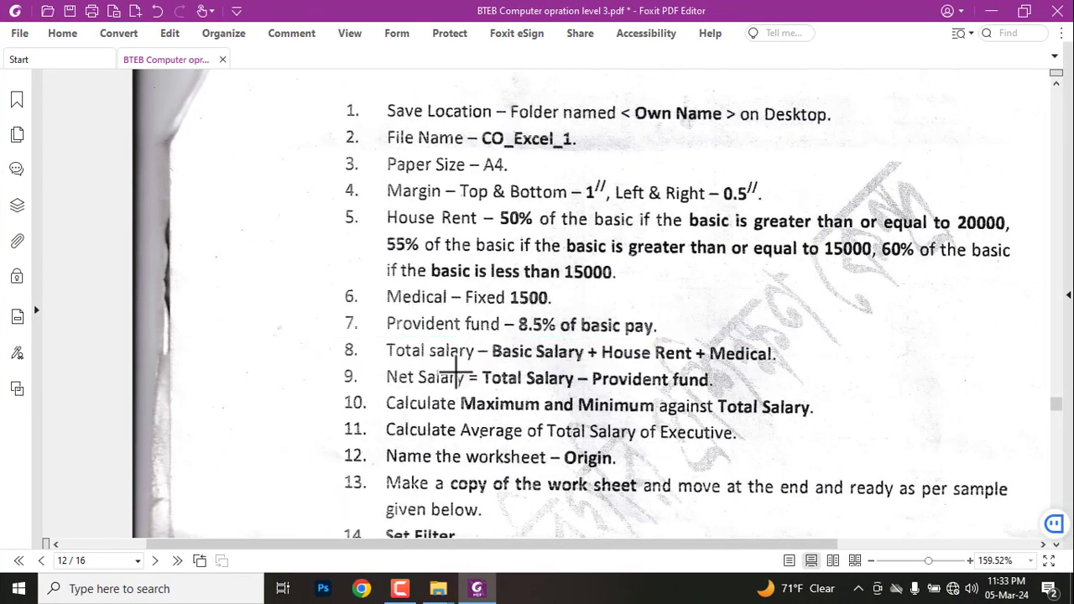
scroll(356, 349, "down", 1)
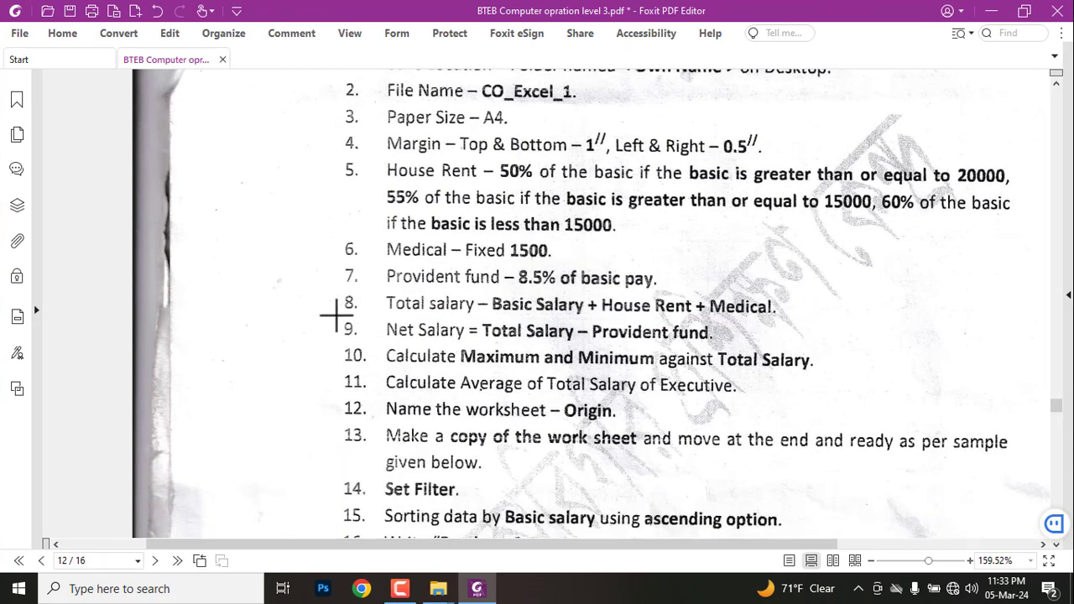
left_click_drag(335, 314, 759, 345)
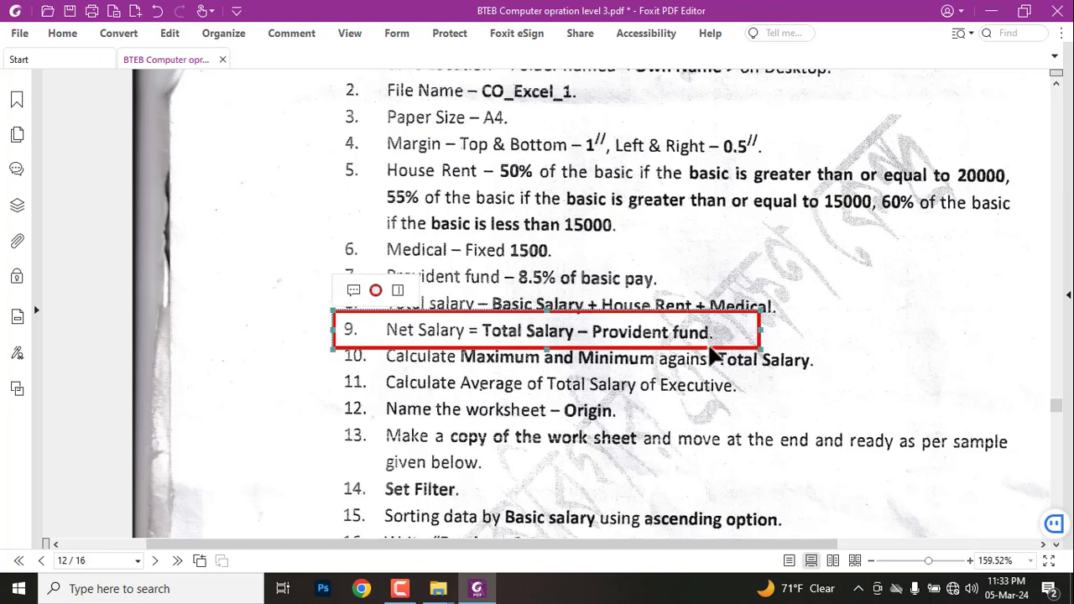
key("Delete")
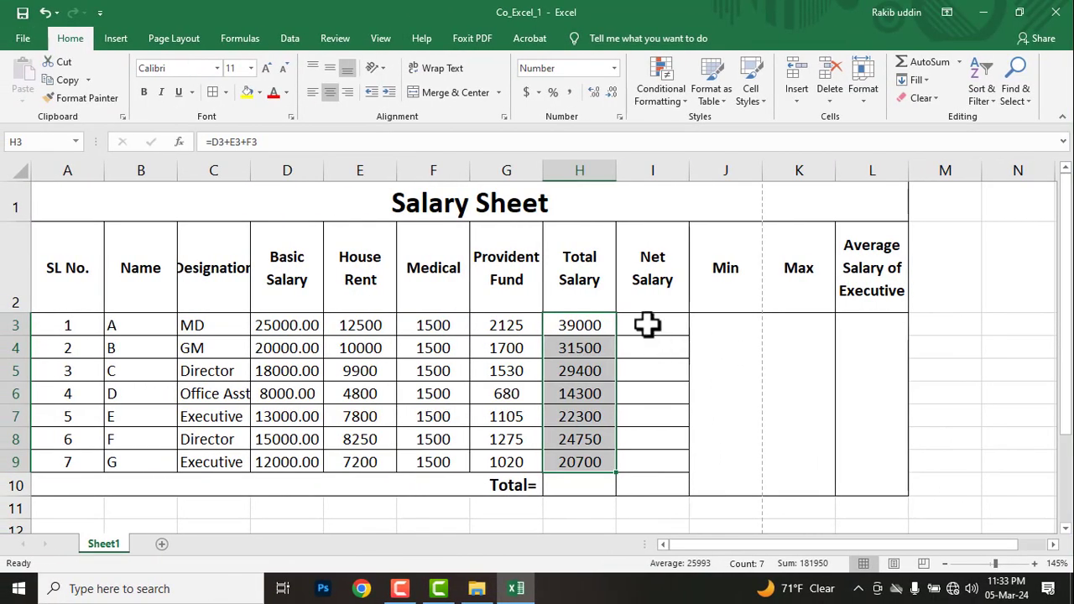
left_click(647, 325)
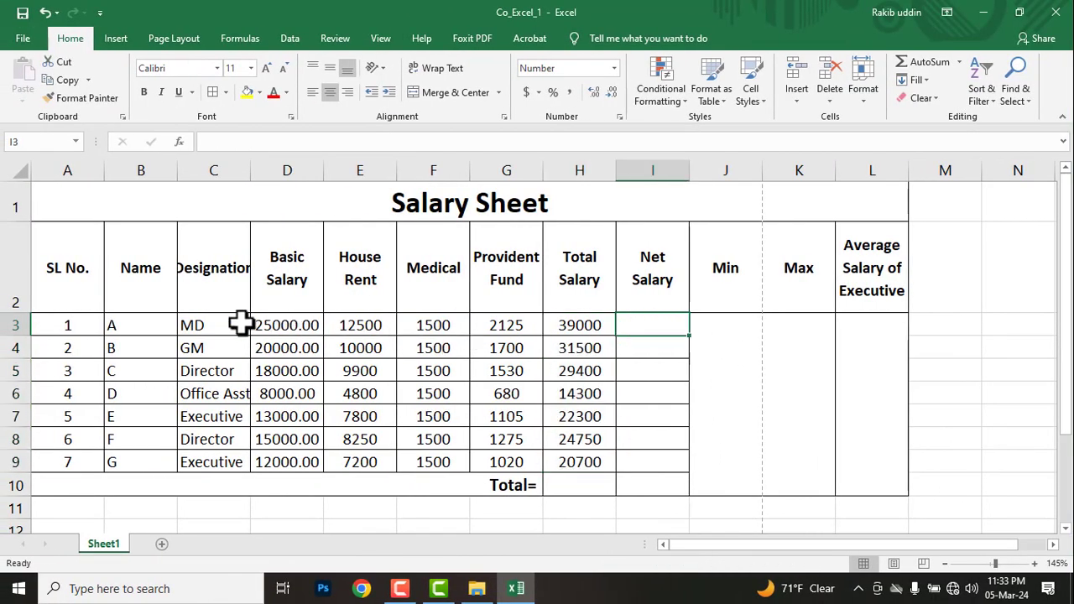
Widen column C to fit Designation and check the Basic Salary, House Rent and Medical values in D3:F3.
left_click_drag(250, 170, 270, 170)
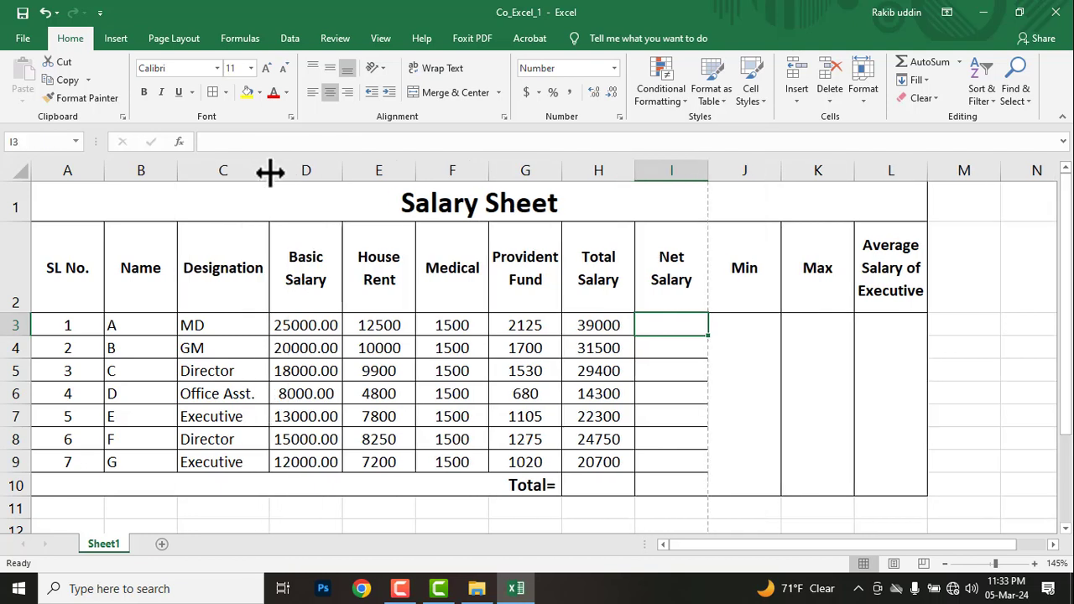
left_click(295, 326)
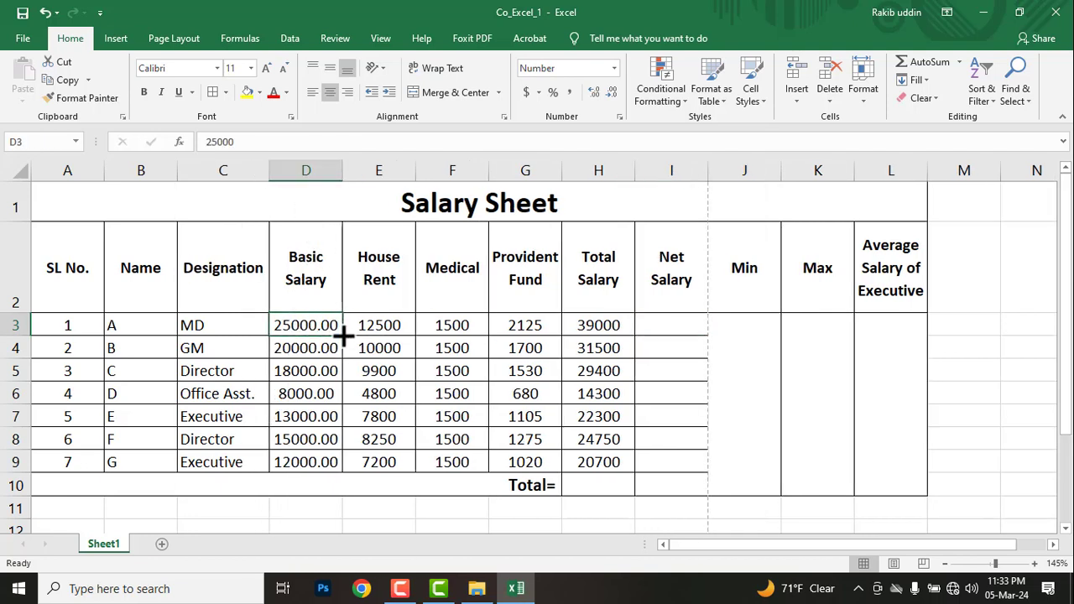
left_click(362, 328)
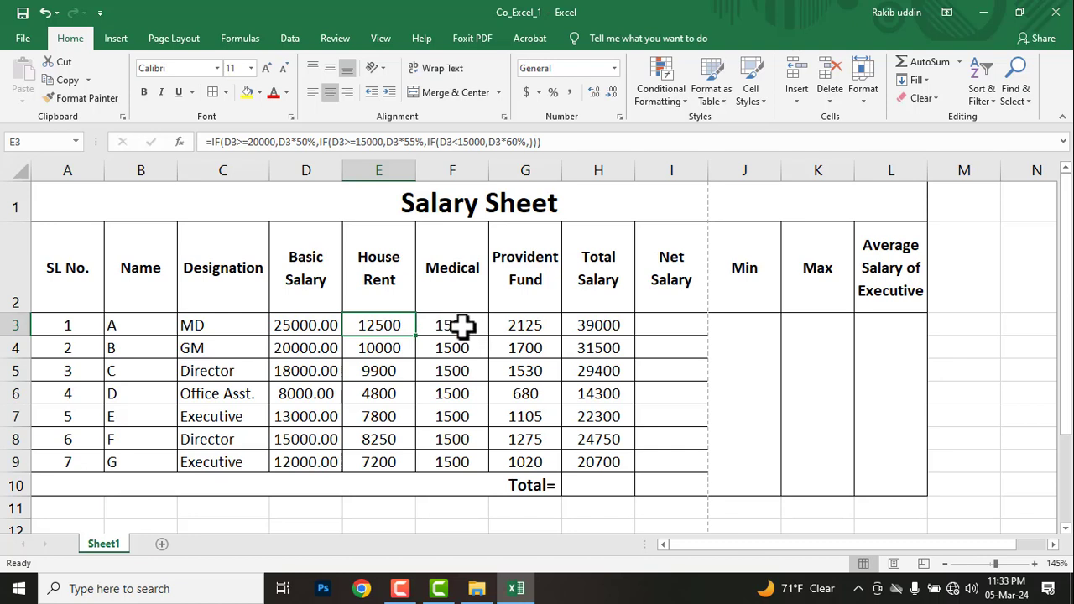
left_click(463, 327)
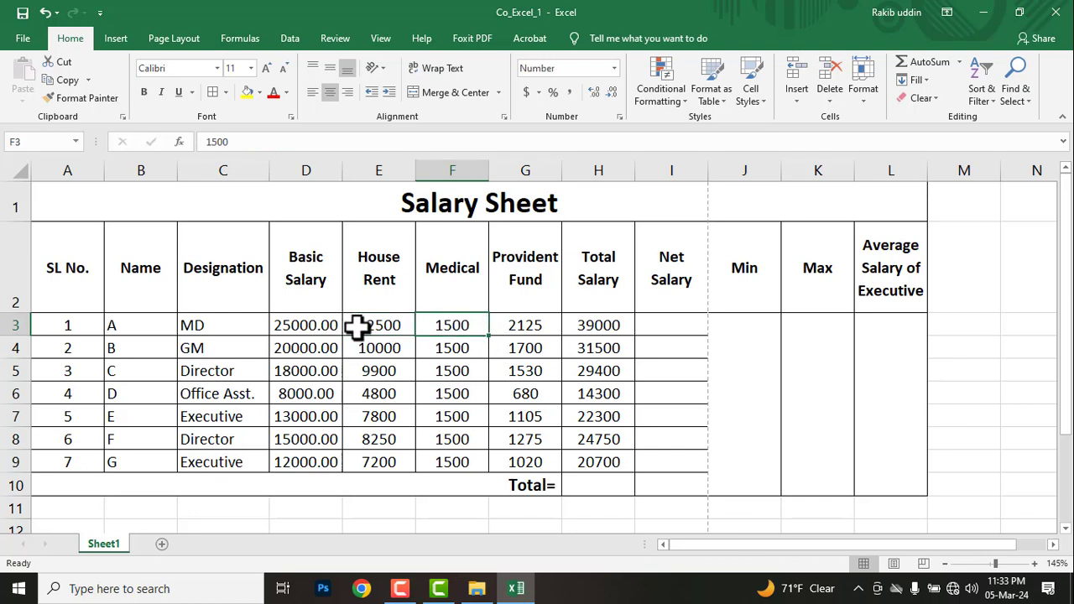
left_click(295, 324)
left_click_drag(334, 324, 453, 317)
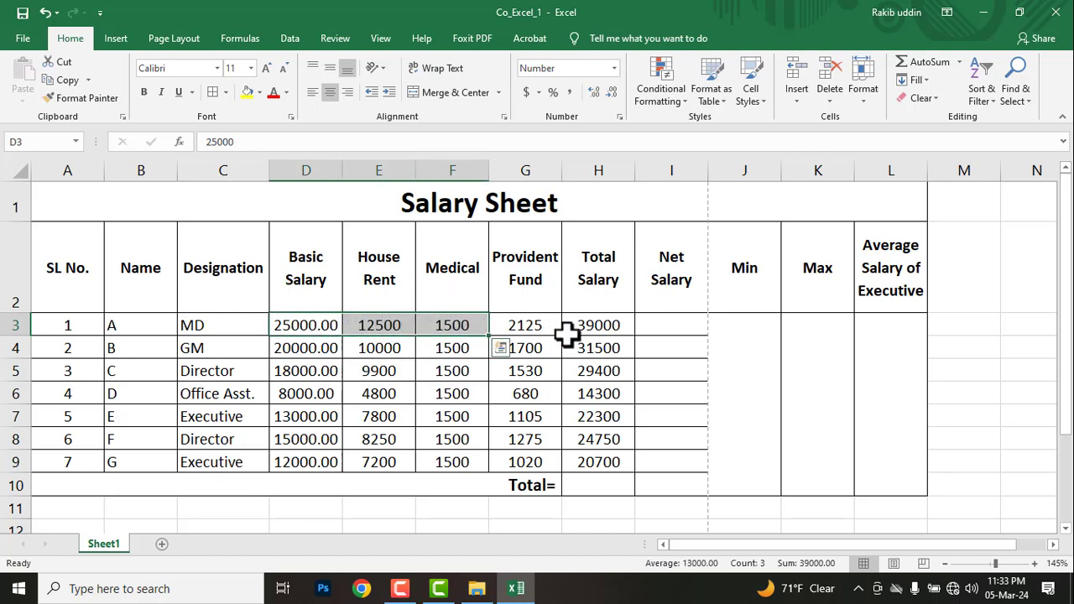
Review the Total Salary and Provident Fund formulas, then begin a formula in Net Salary cell I3.
left_click(599, 325)
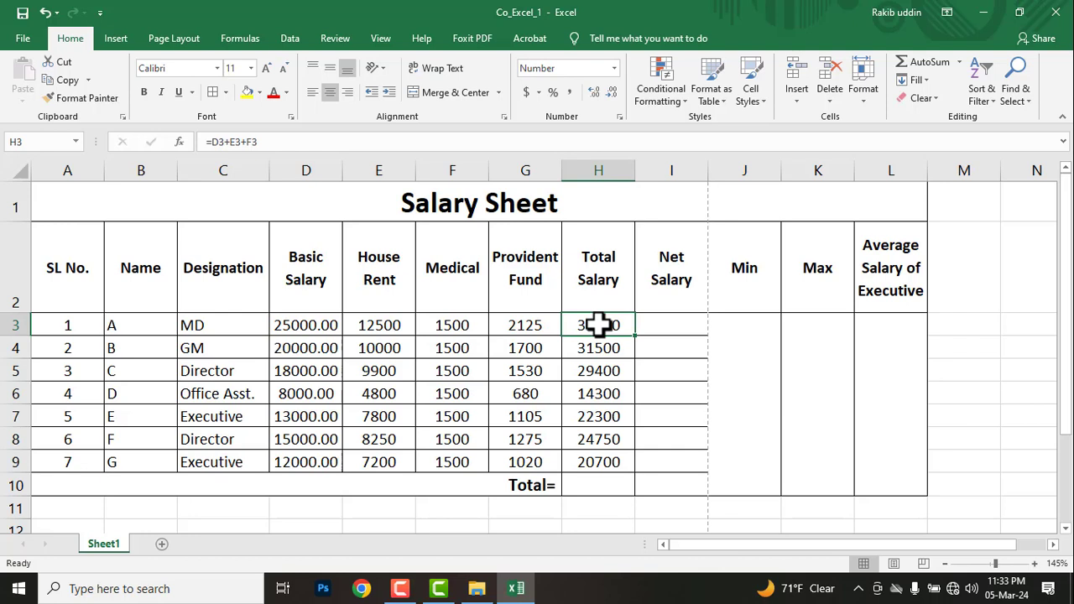
left_click(526, 327)
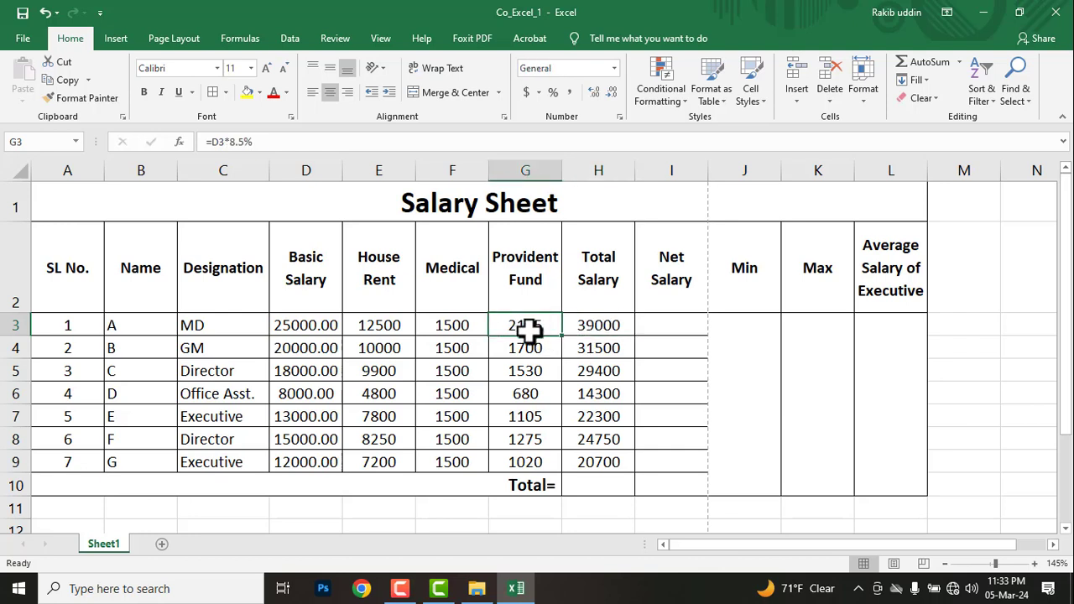
left_click(616, 324)
left_click(527, 329)
left_click(664, 325)
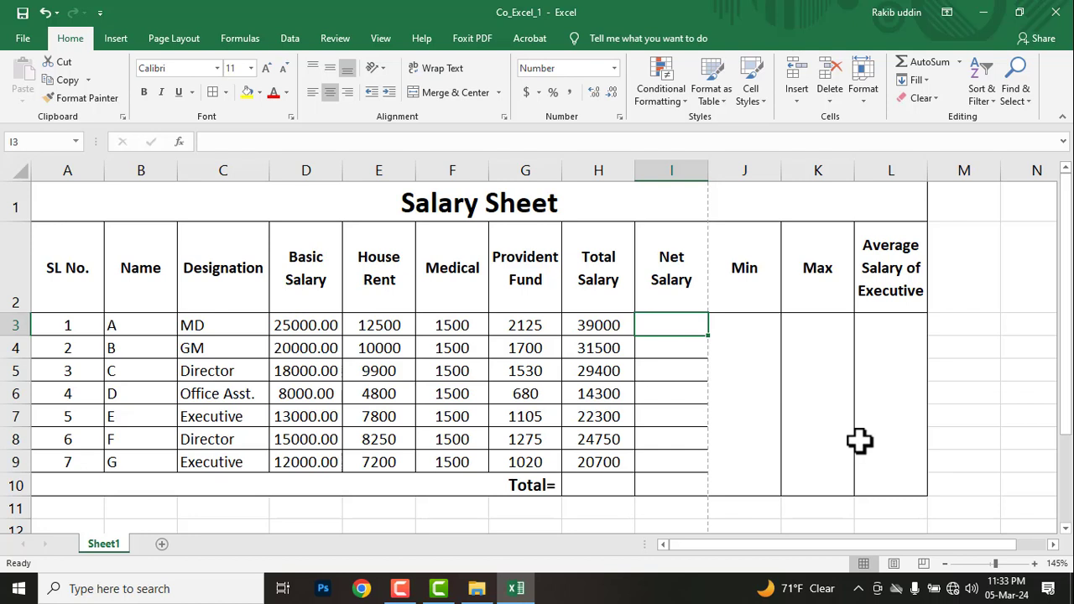
type("=")
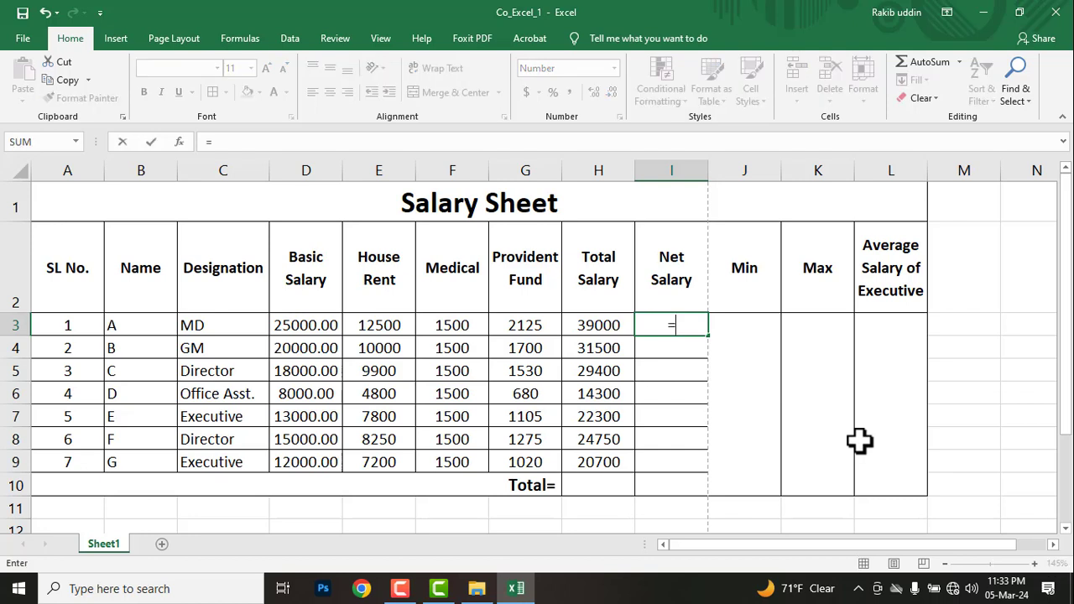
Enter =H3-G3 in I3, fill it down to I9, and show Net Salary without decimals.
left_click(598, 325)
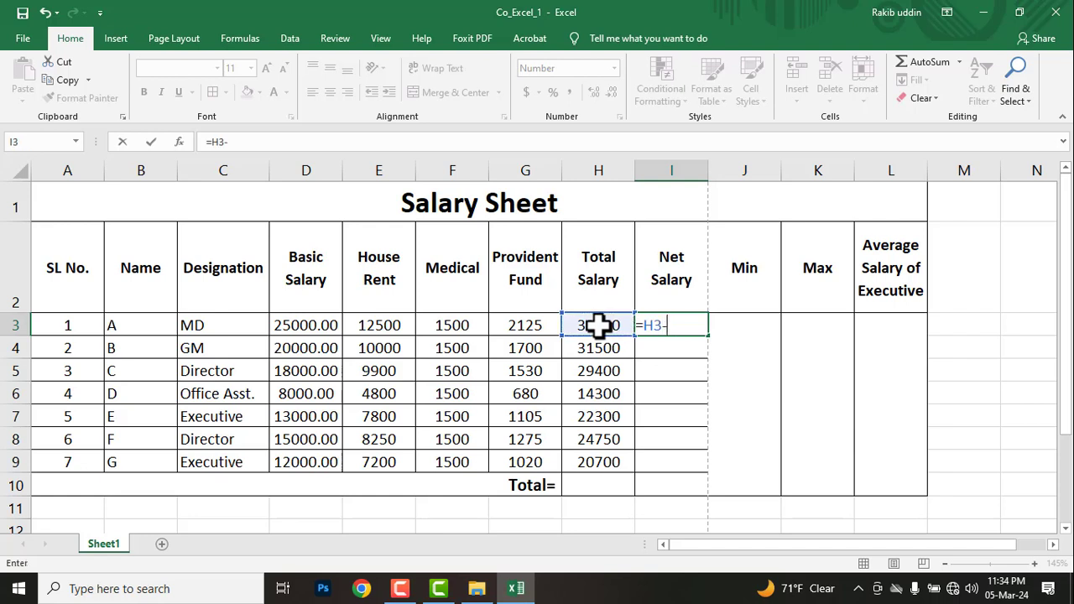
left_click(512, 328)
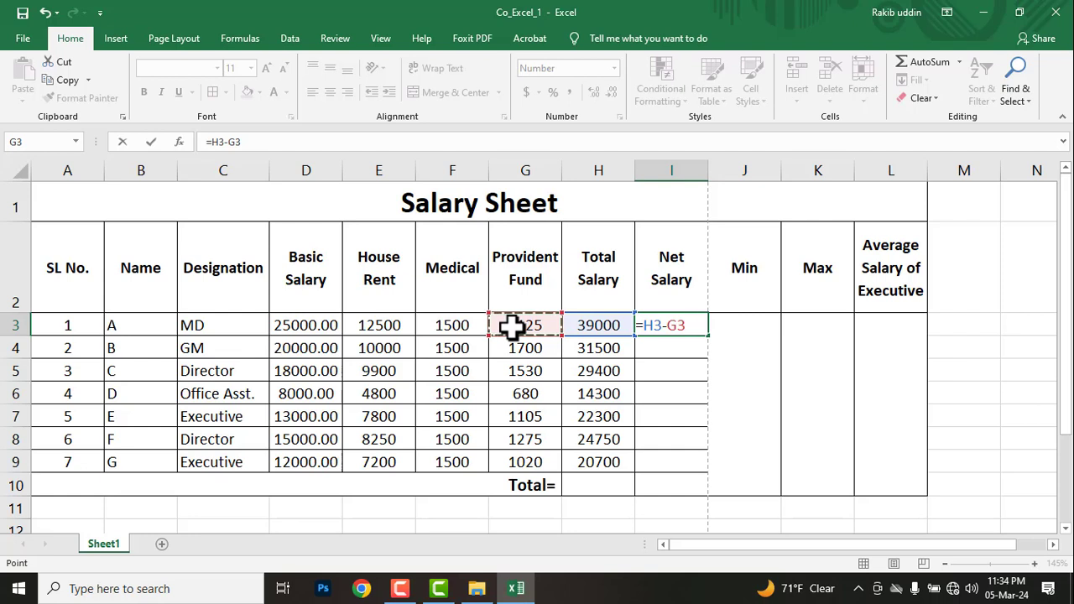
key("Return")
left_click(654, 325)
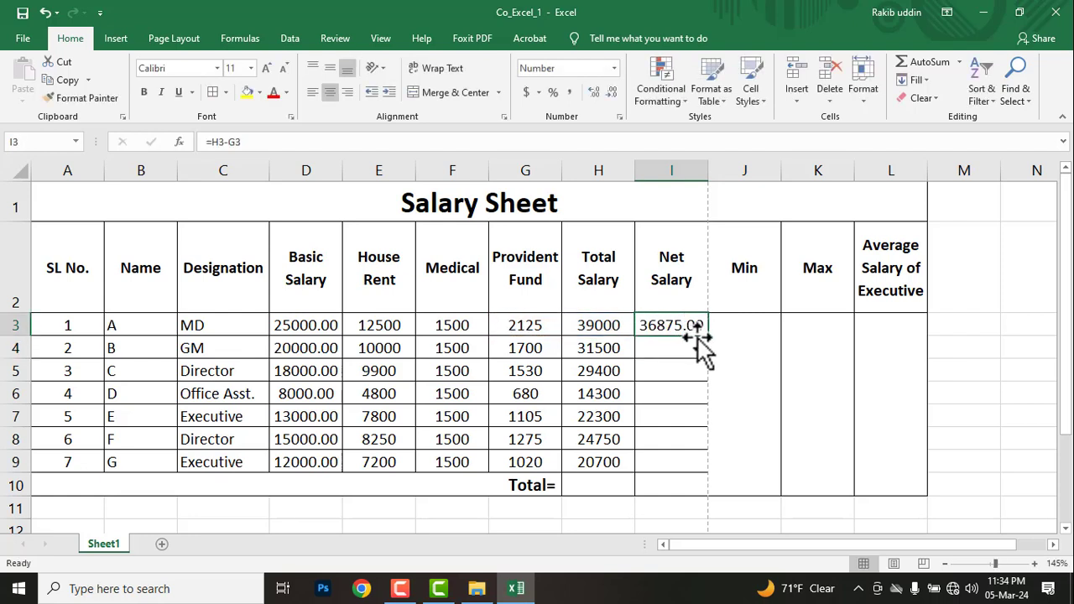
left_click_drag(707, 337, 710, 470)
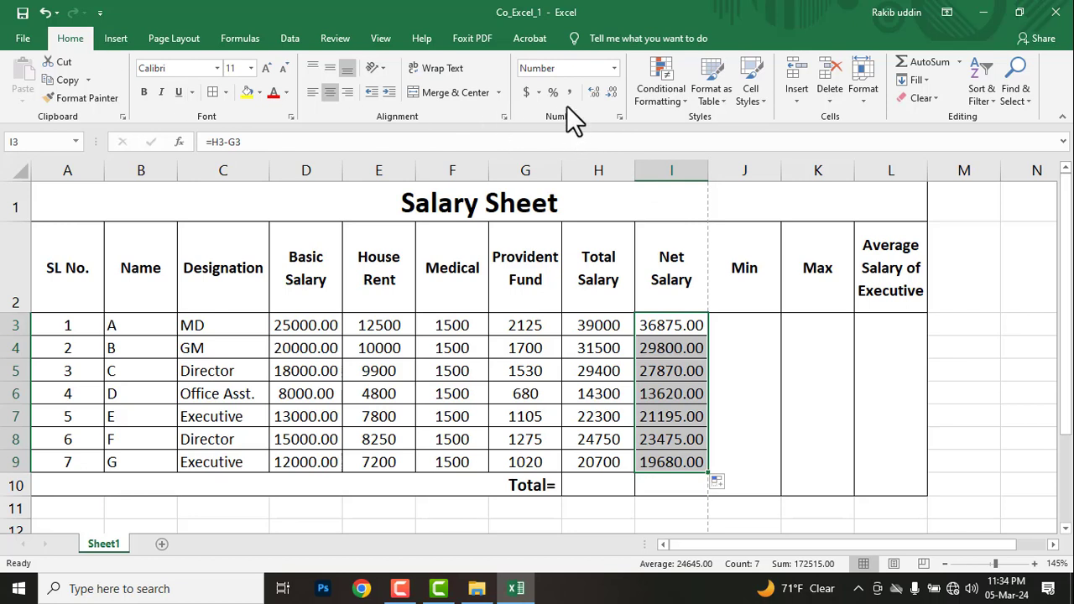
left_click(611, 95)
left_click(611, 95)
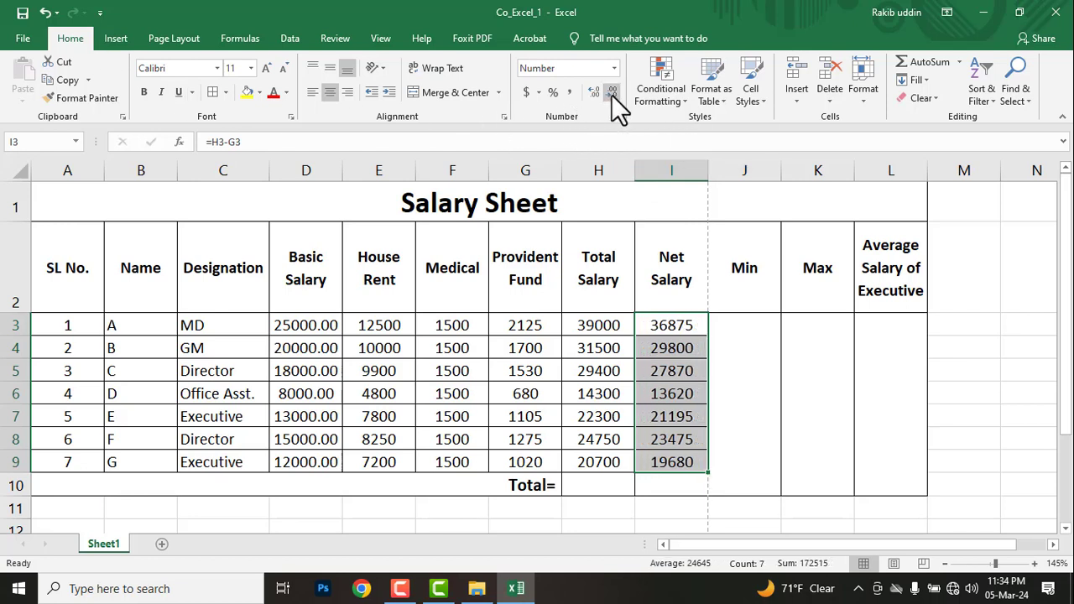
left_click(744, 365)
type("=")
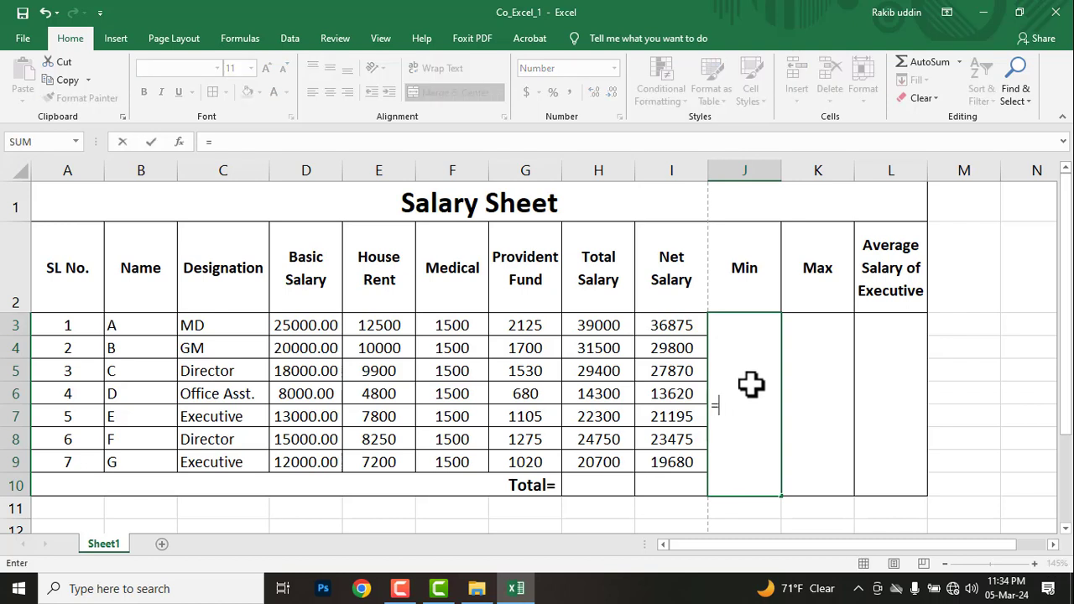
Enter =MIN(H3:H9) in the merged Min cell, showing 14300.00.
type("mi")
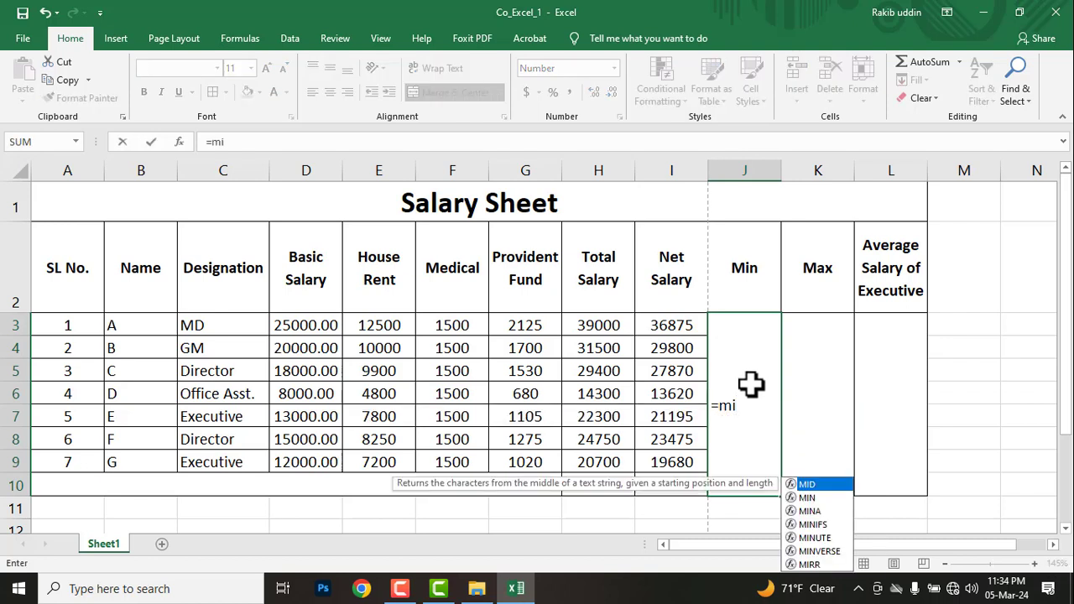
type("n")
key("Tab")
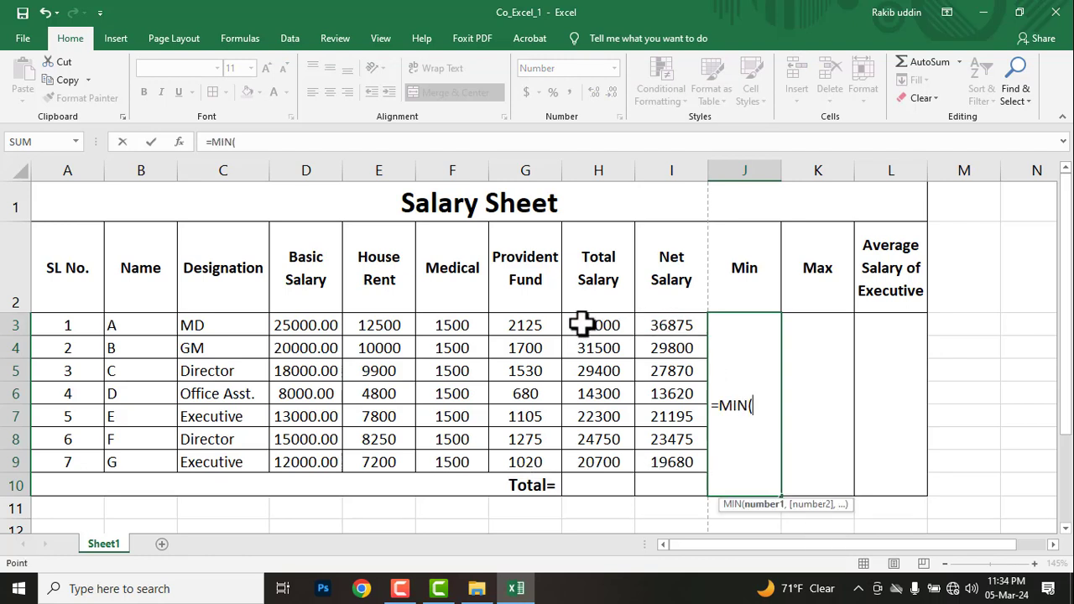
left_click_drag(585, 325, 591, 459)
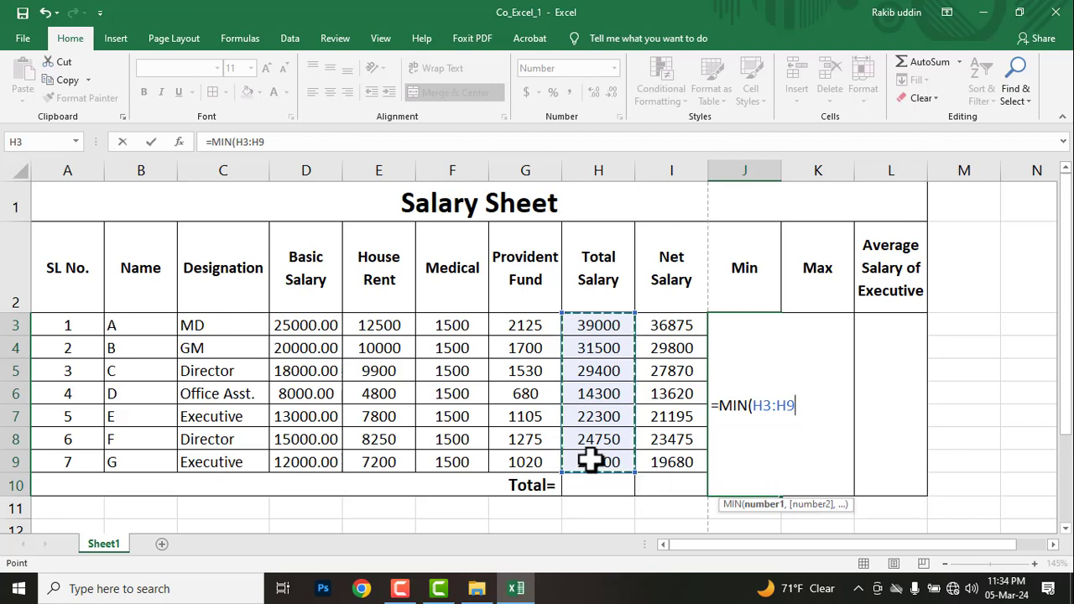
type(")")
key("Return")
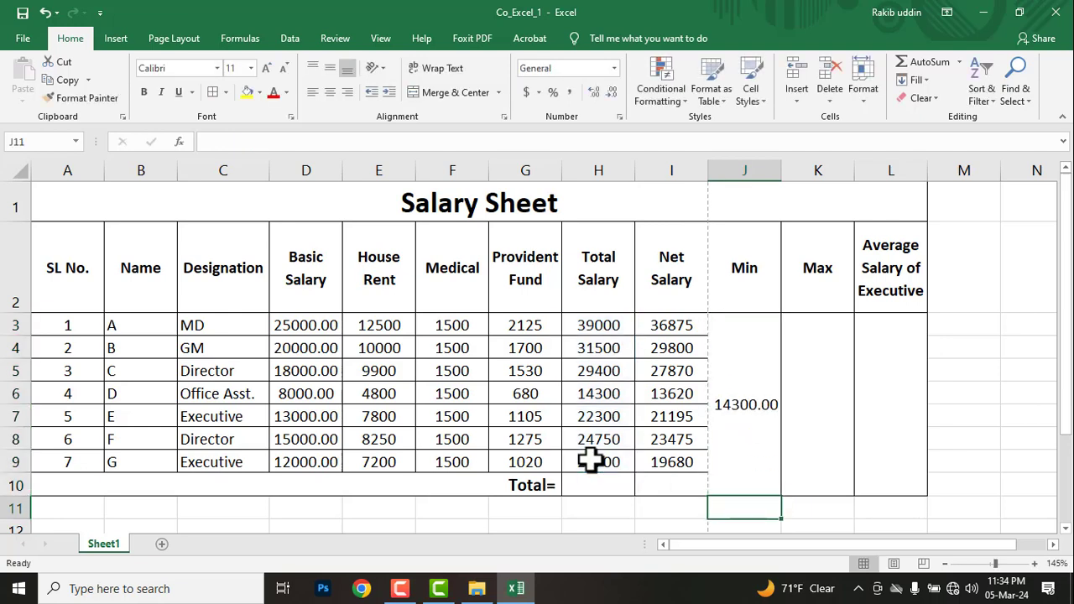
left_click(762, 385)
Enter =MAX(H3:H9) in the merged Max cell (39000.00) and widen column L.
left_click(828, 384)
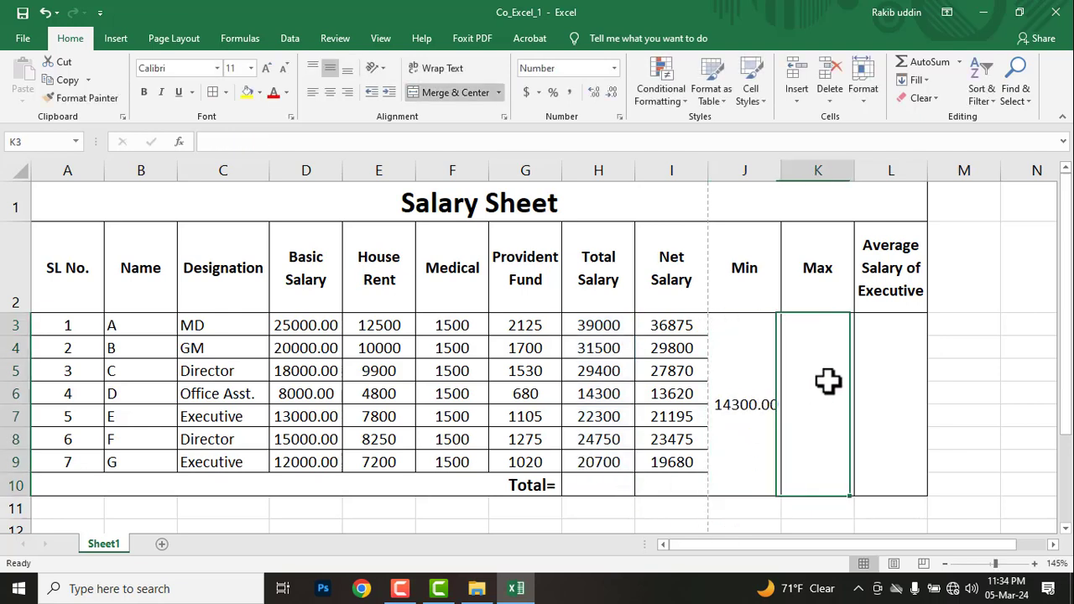
type("=")
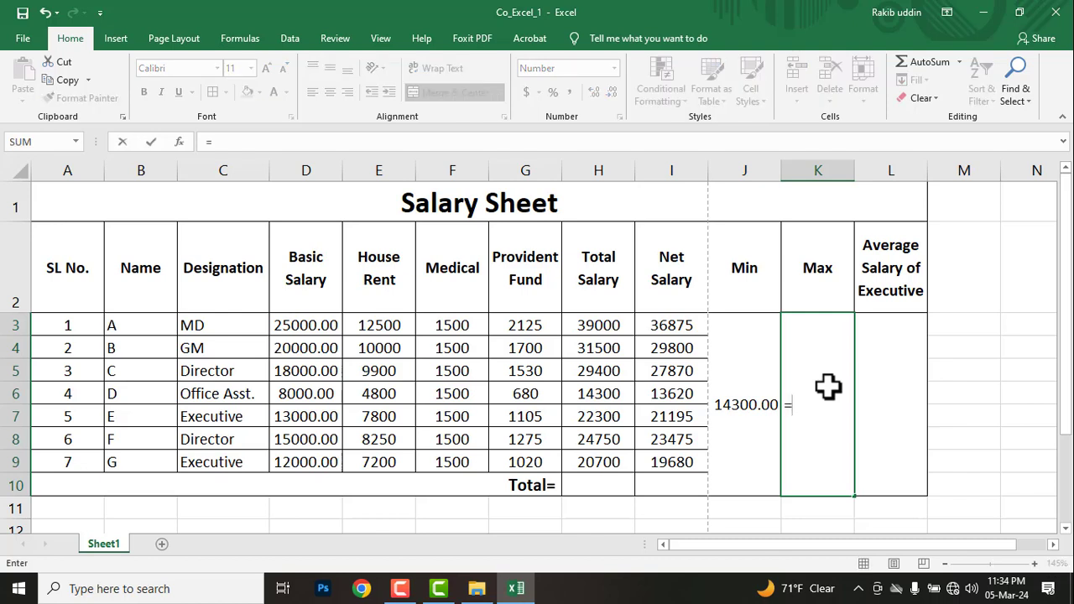
type("max")
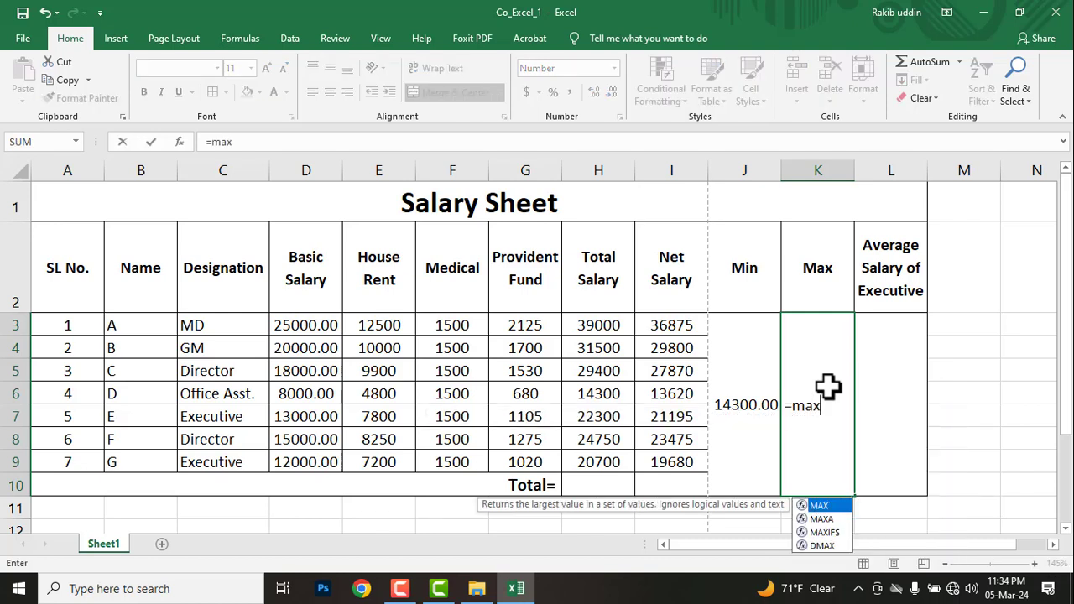
key("Tab")
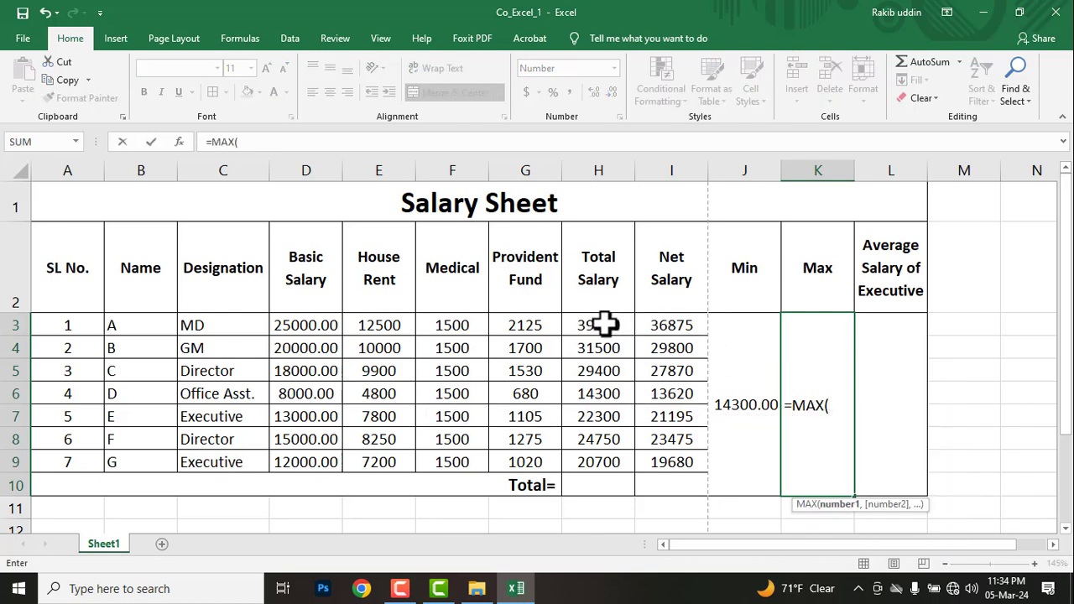
left_click_drag(604, 324, 597, 467)
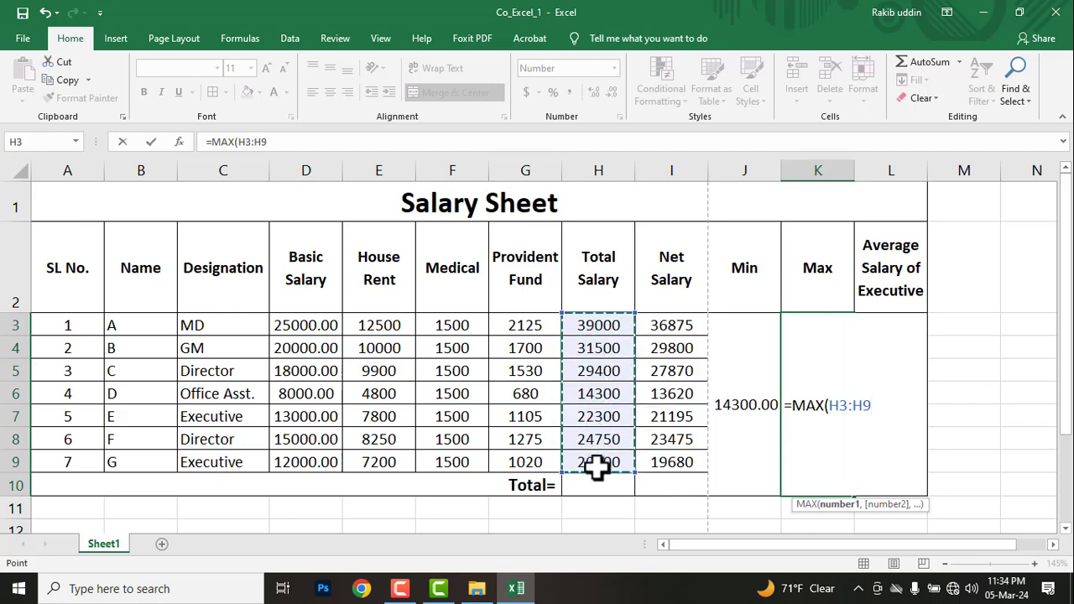
key("Return")
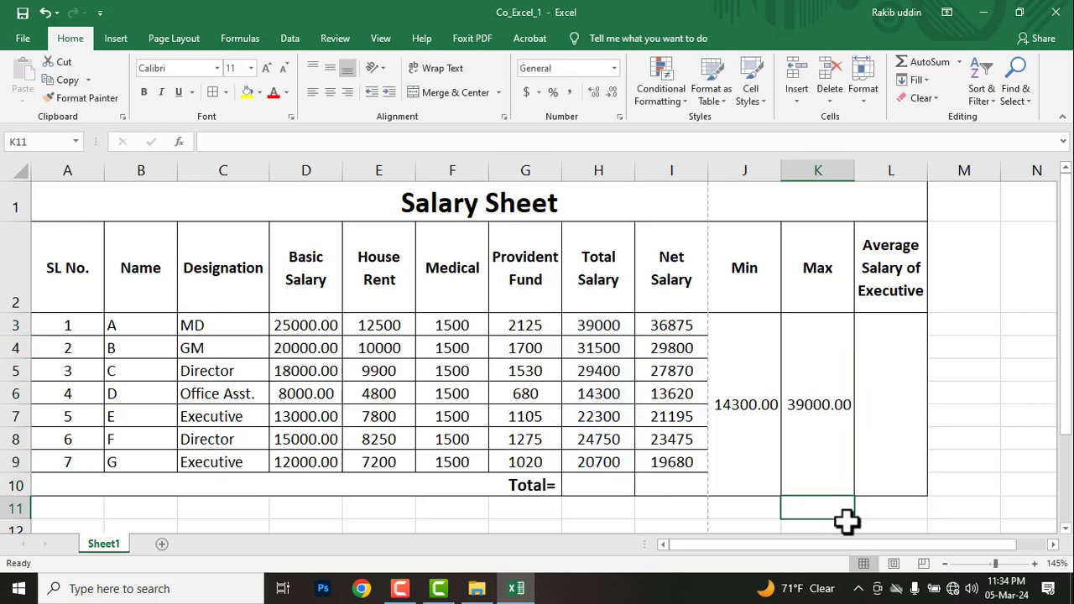
left_click_drag(927, 165, 948, 167)
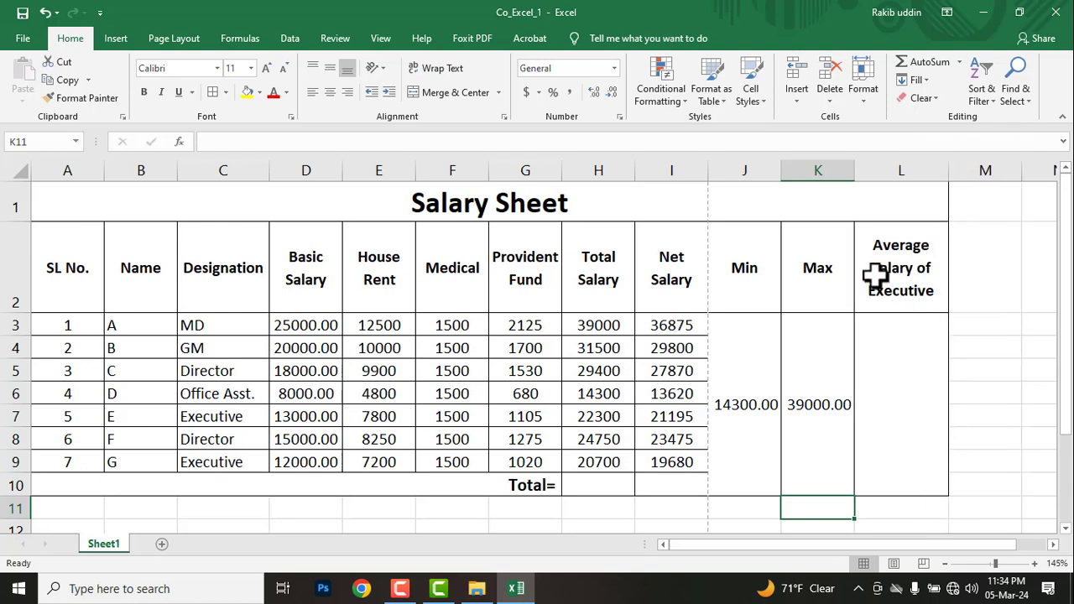
Select the Average Salary of Executive cell and check the Executive designations in column C.
left_click(917, 384)
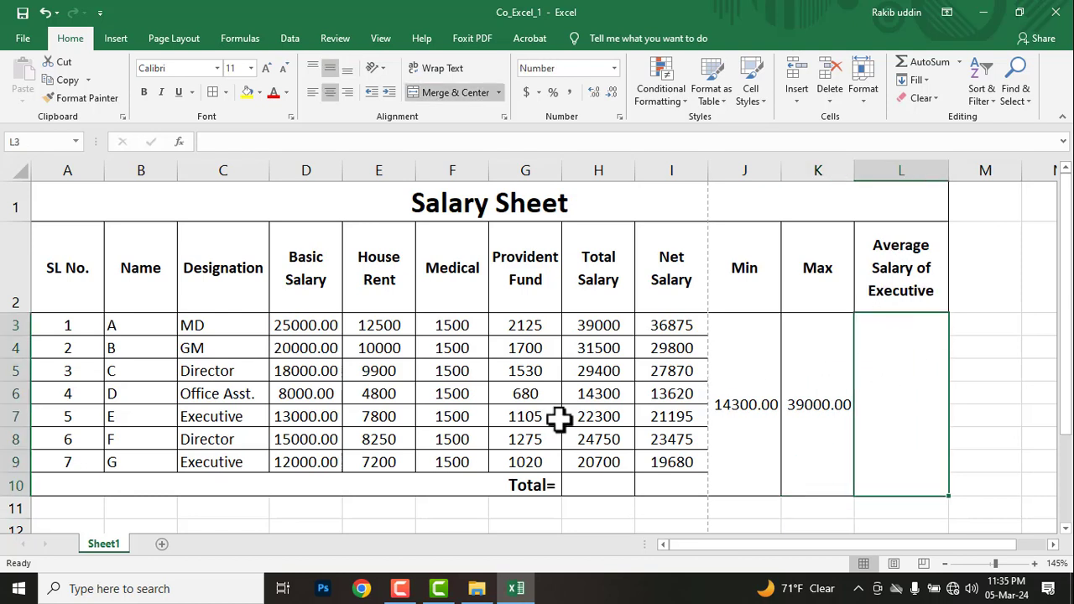
left_click(214, 461)
left_click(210, 418)
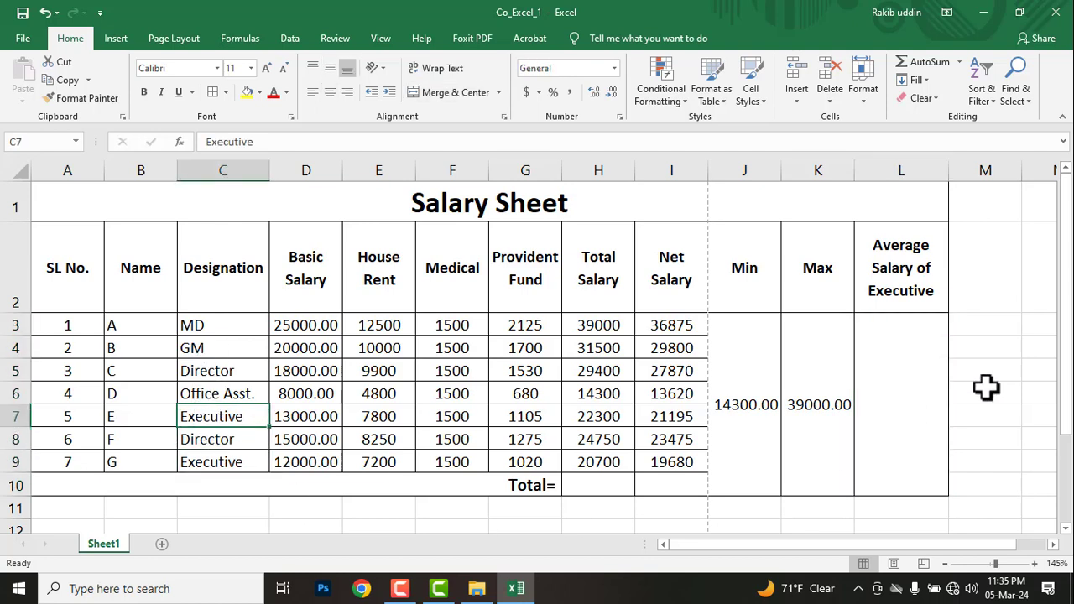
left_click(903, 377)
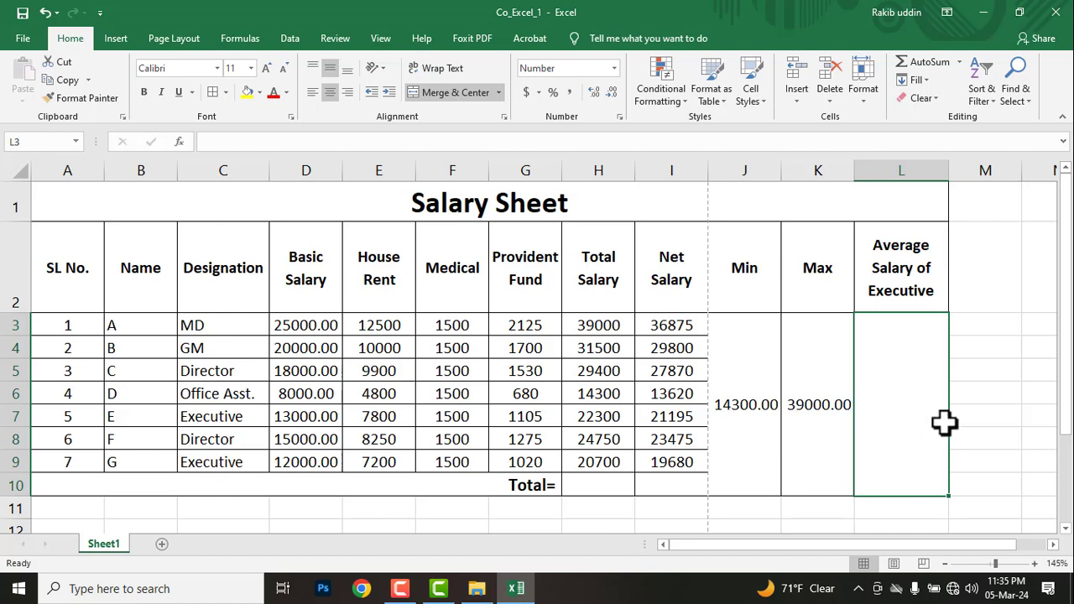
Start the formula =AVERAGEIF(C3:C9,"Executive", in the Average Salary of Executive cell.
type("=")
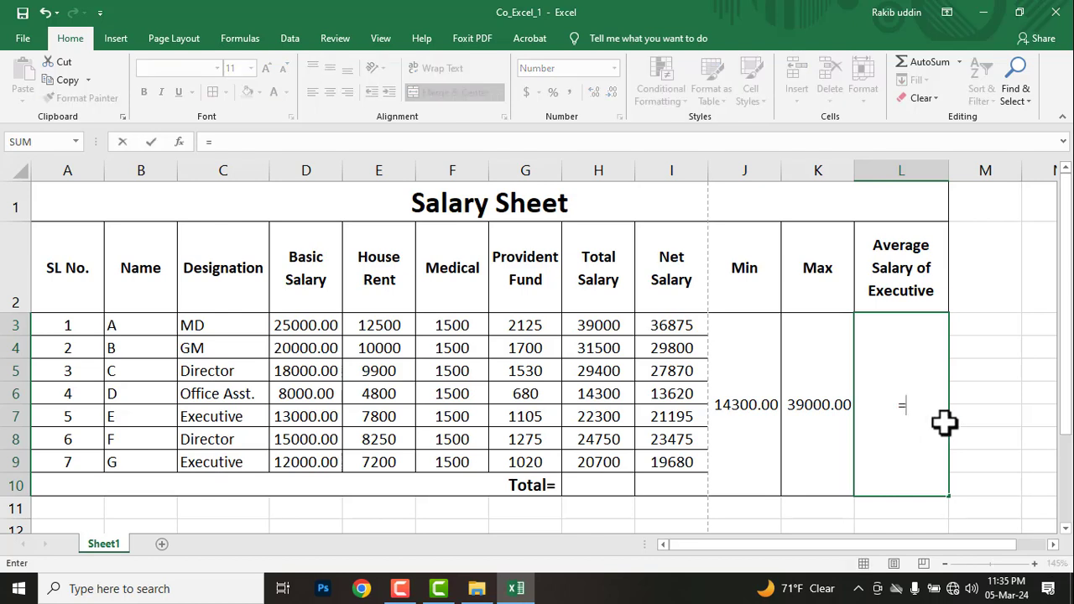
type("av")
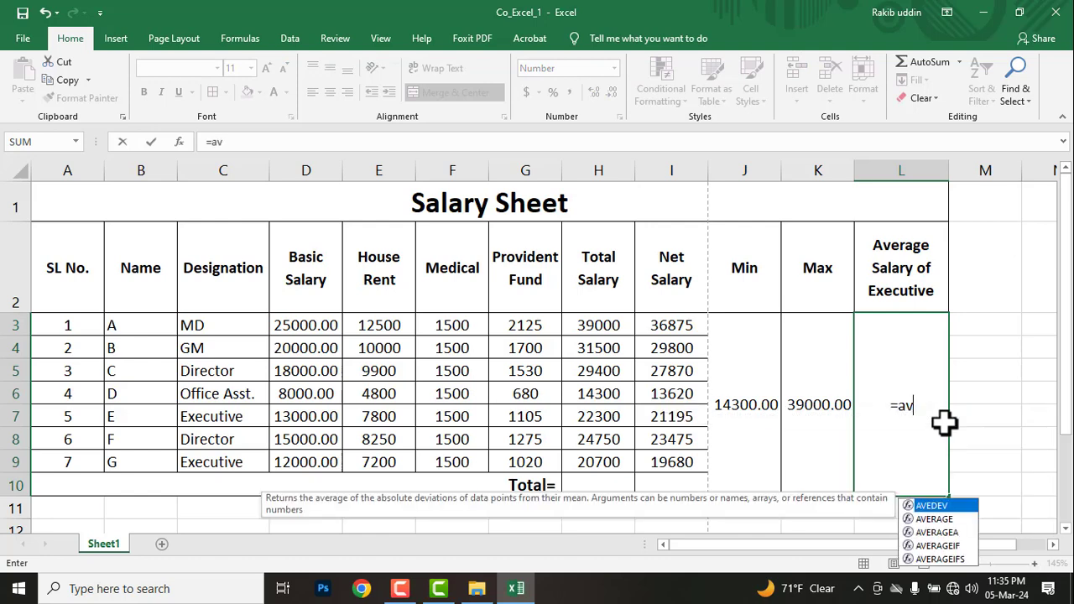
type("er")
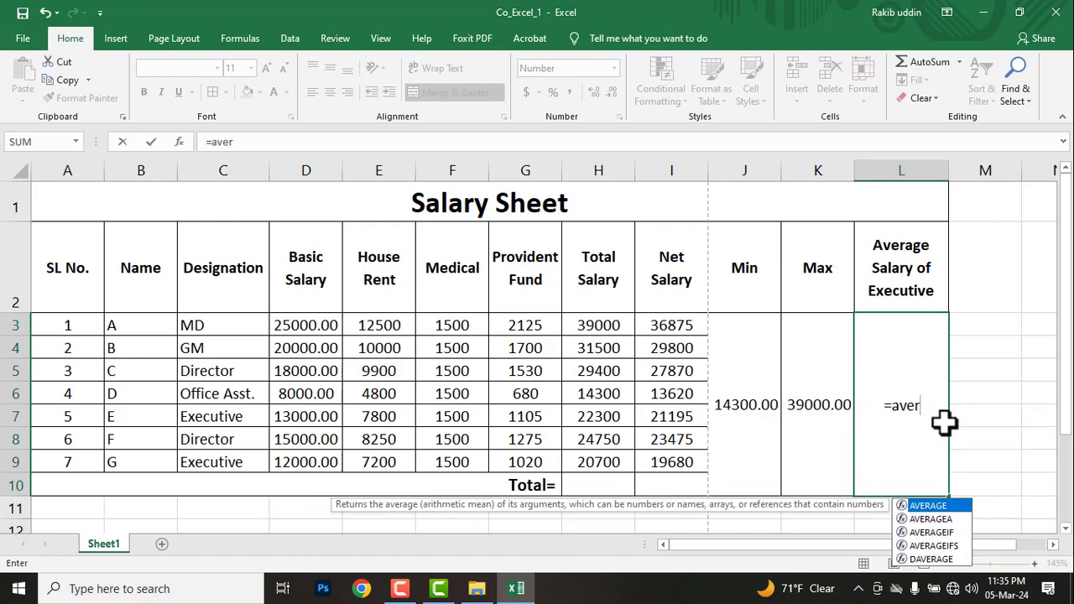
key("Down")
key("Down")
key("Tab")
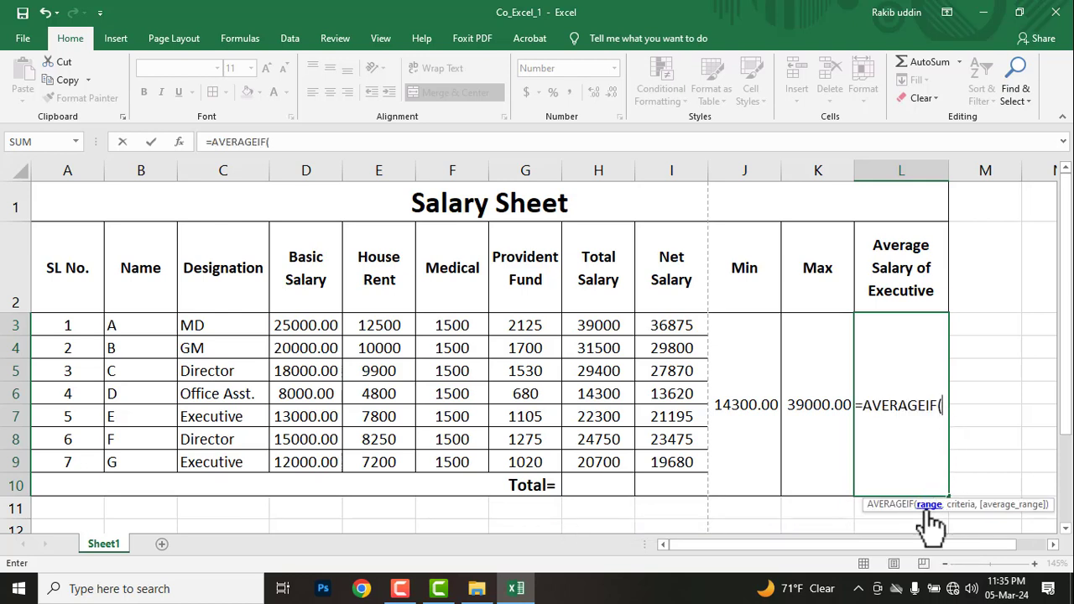
left_click(298, 143)
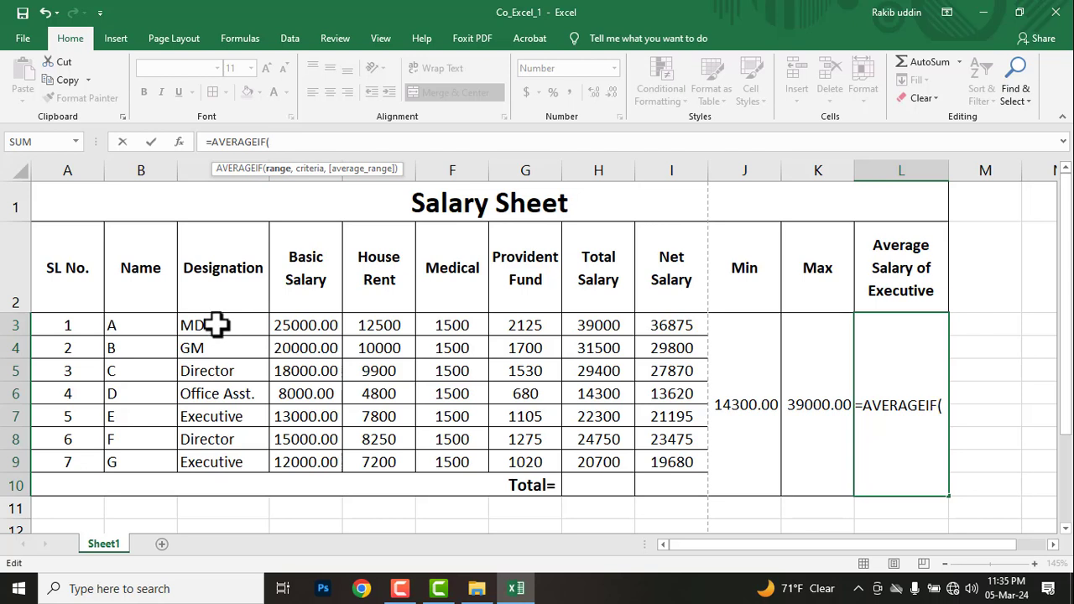
left_click_drag(217, 325, 211, 463)
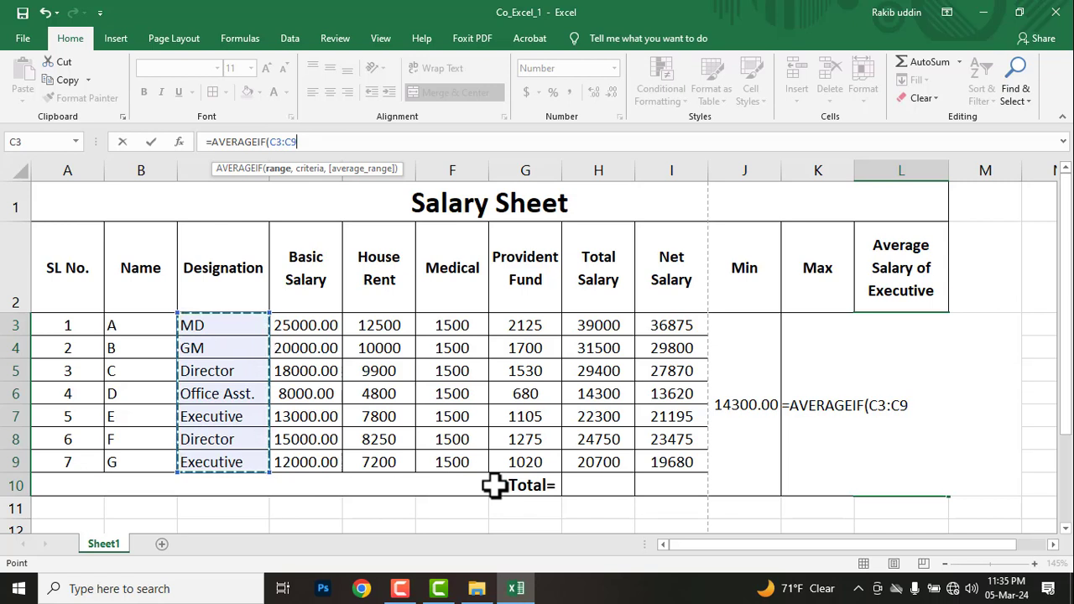
type(",\"Executive")
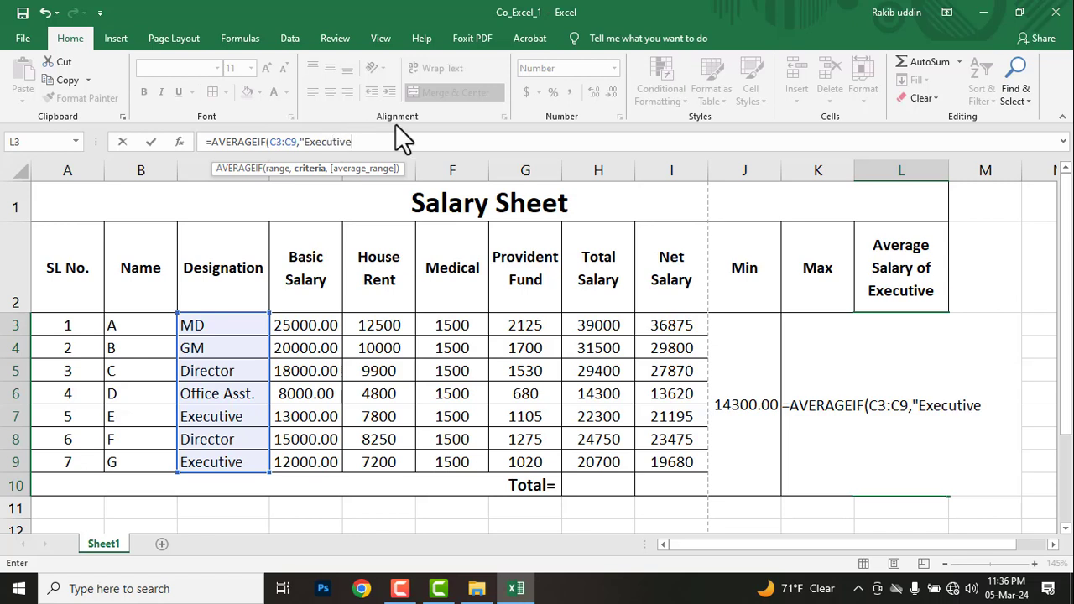
type("\",")
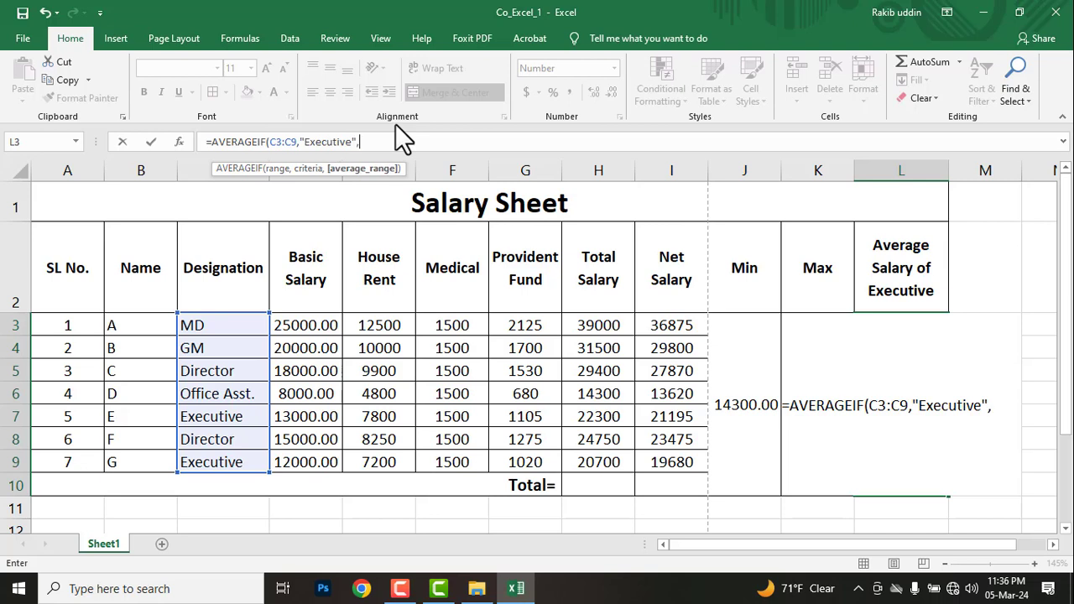
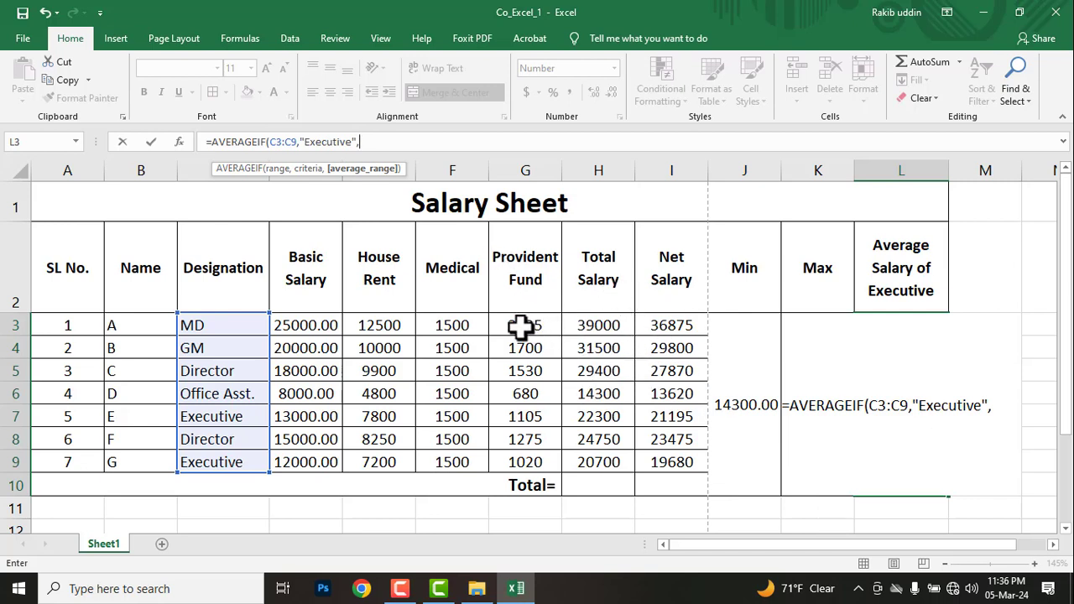
Complete =AVERAGEIF(C3:C9,"Executive",H3:H9) in L3 so the executive average shows 21500.00.
left_click_drag(595, 328, 592, 463)
type(")")
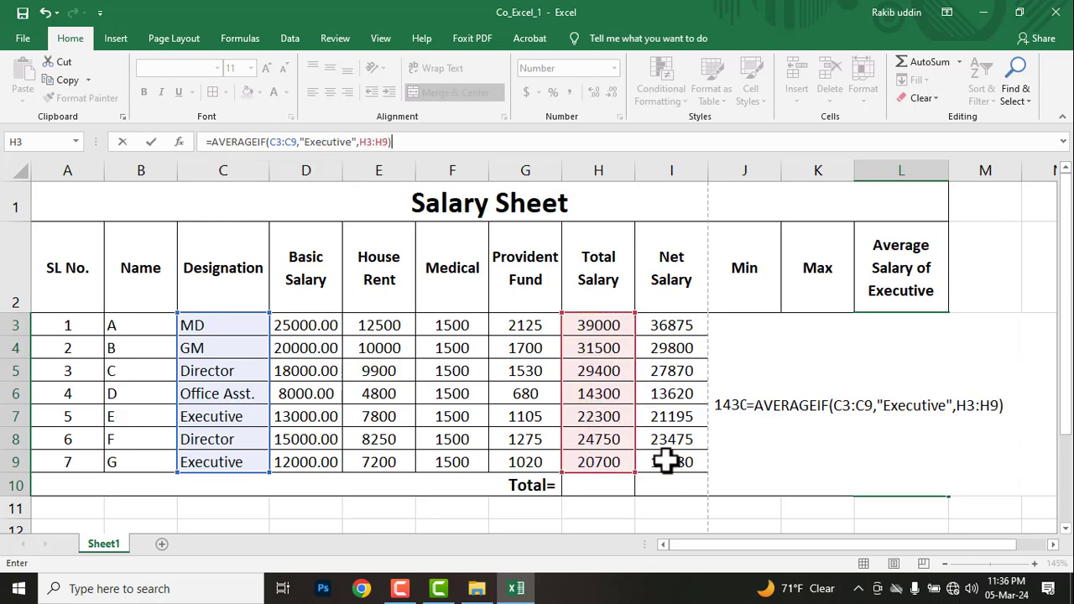
key("Return")
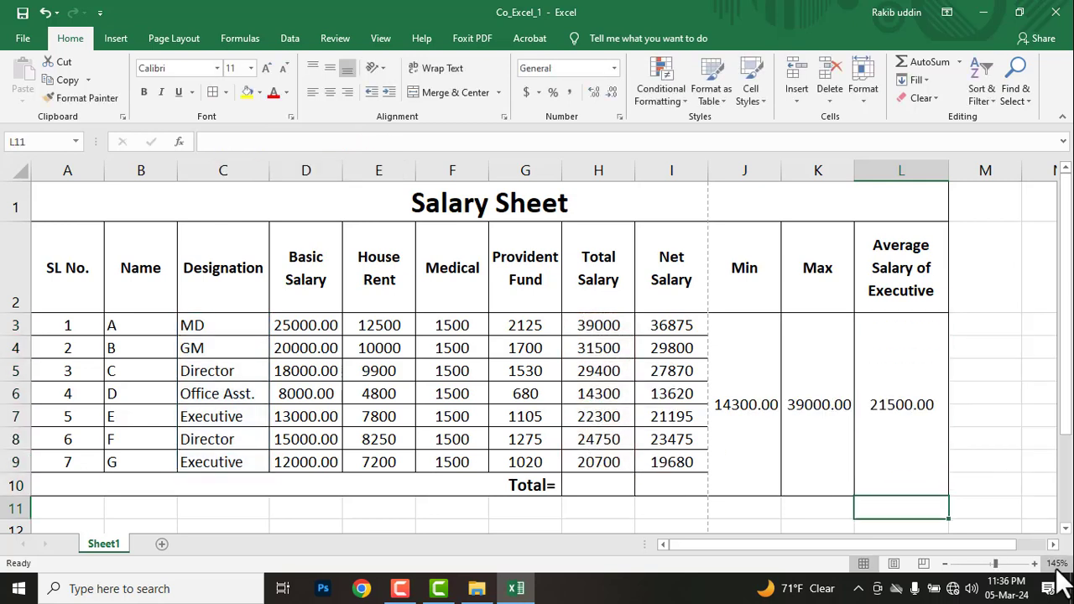
Remove both decimal places from the Min, Max and executive average results in J3:L10.
left_click(887, 332)
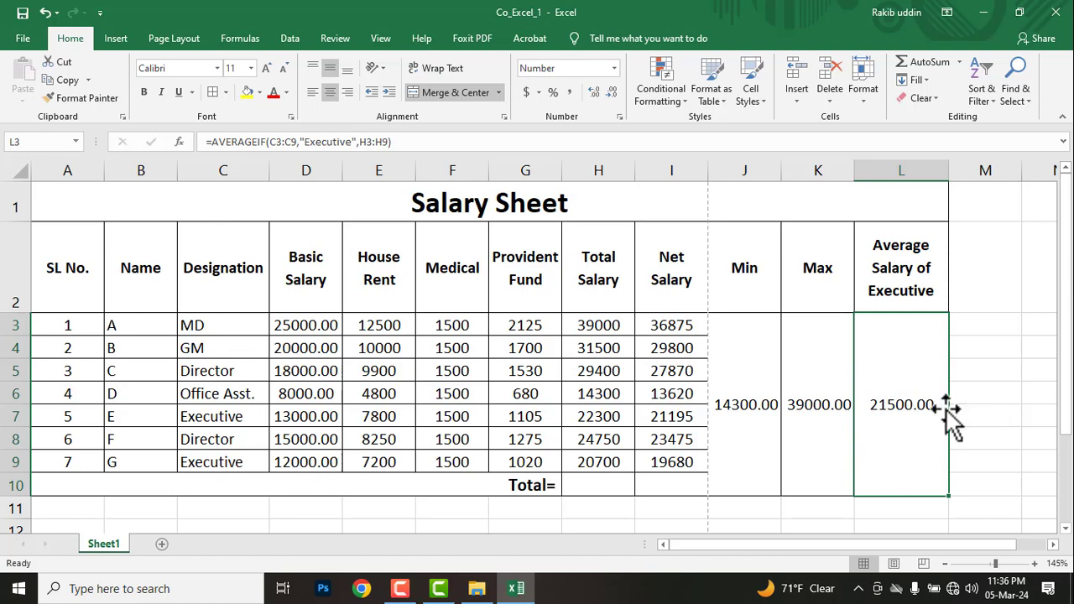
left_click_drag(866, 384, 765, 394)
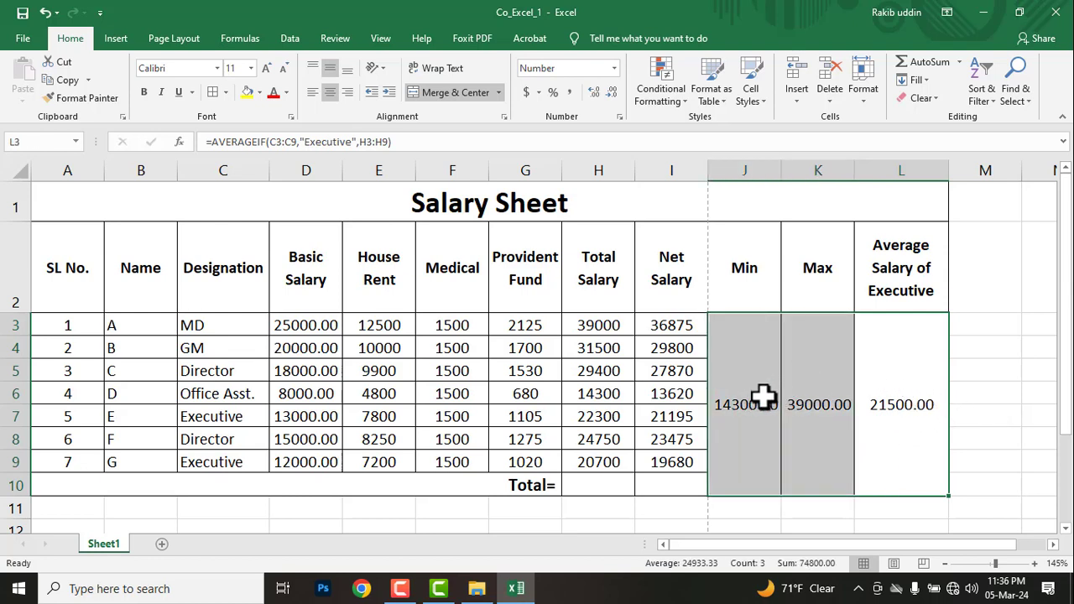
left_click(610, 96)
left_click(611, 96)
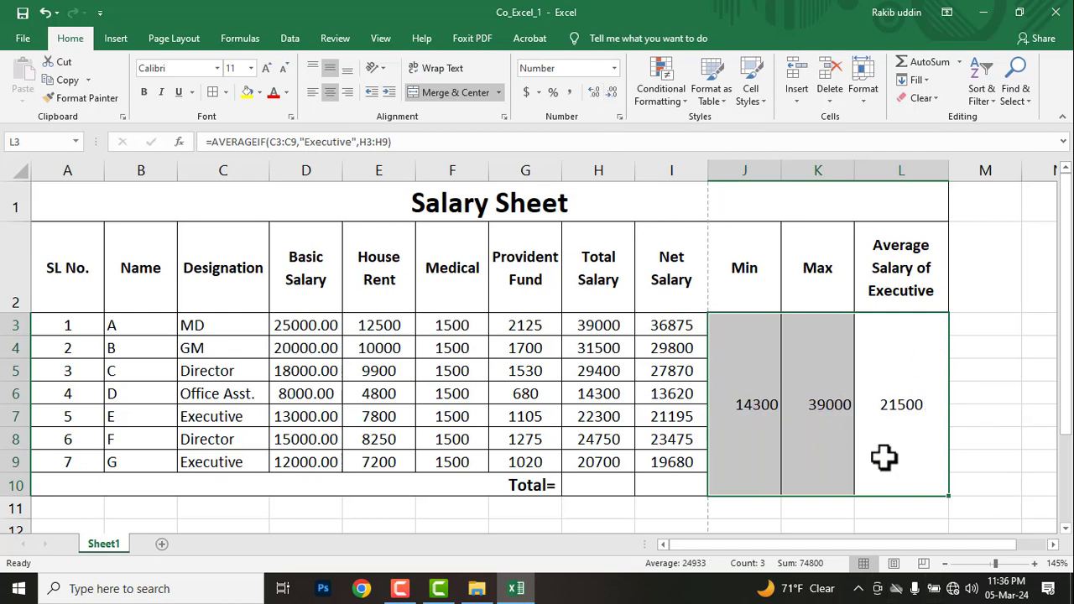
left_click(965, 415)
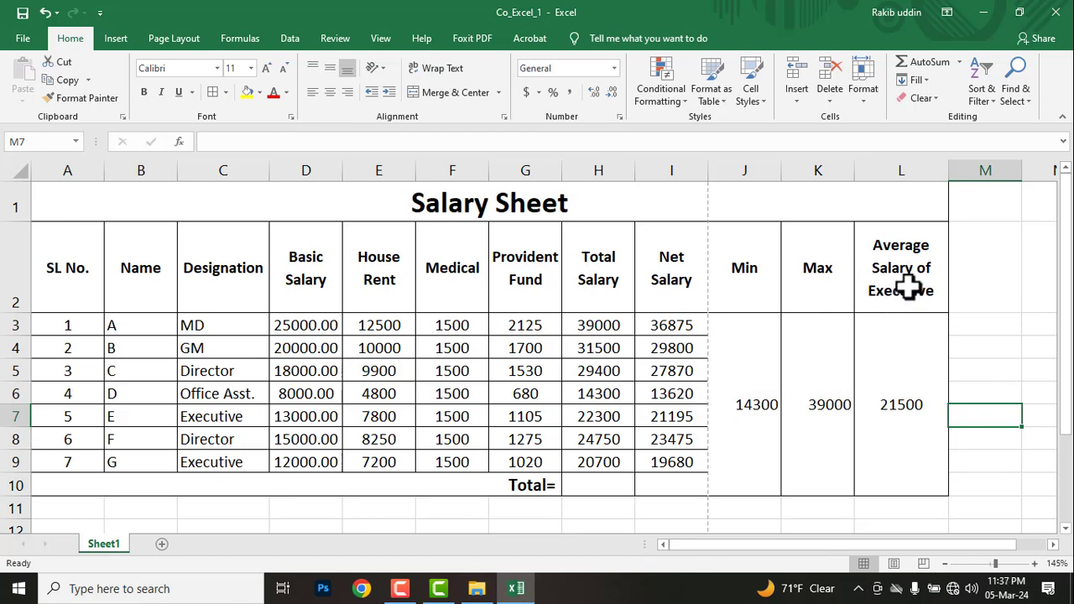
Review the Executive entries in rows 7 and 9 and the Total Salary and AVERAGEIF formulas.
left_click(222, 417)
left_click(218, 467)
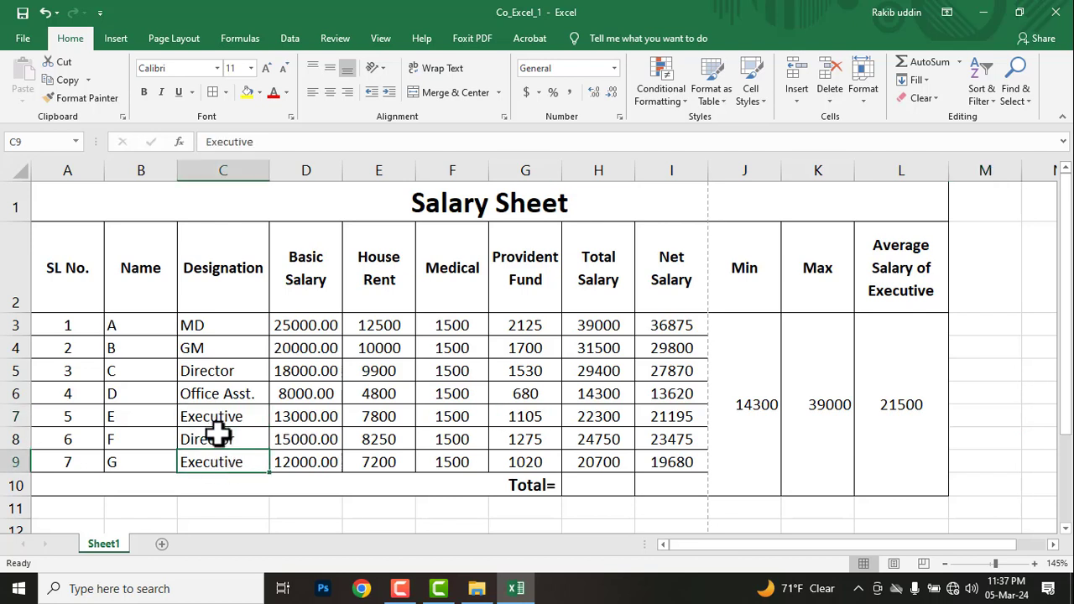
left_click(221, 418)
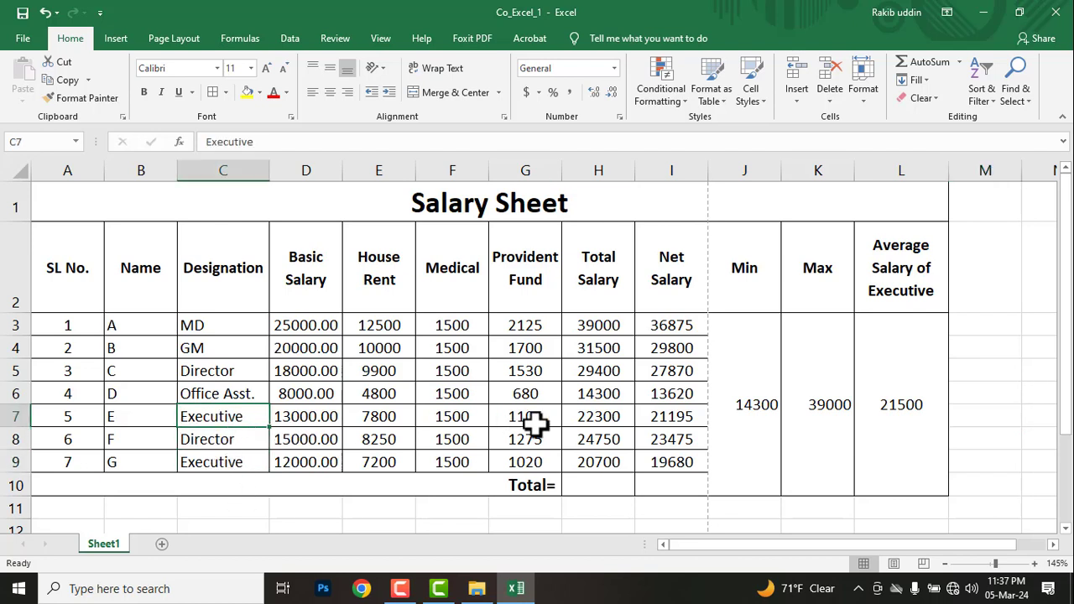
left_click(590, 417)
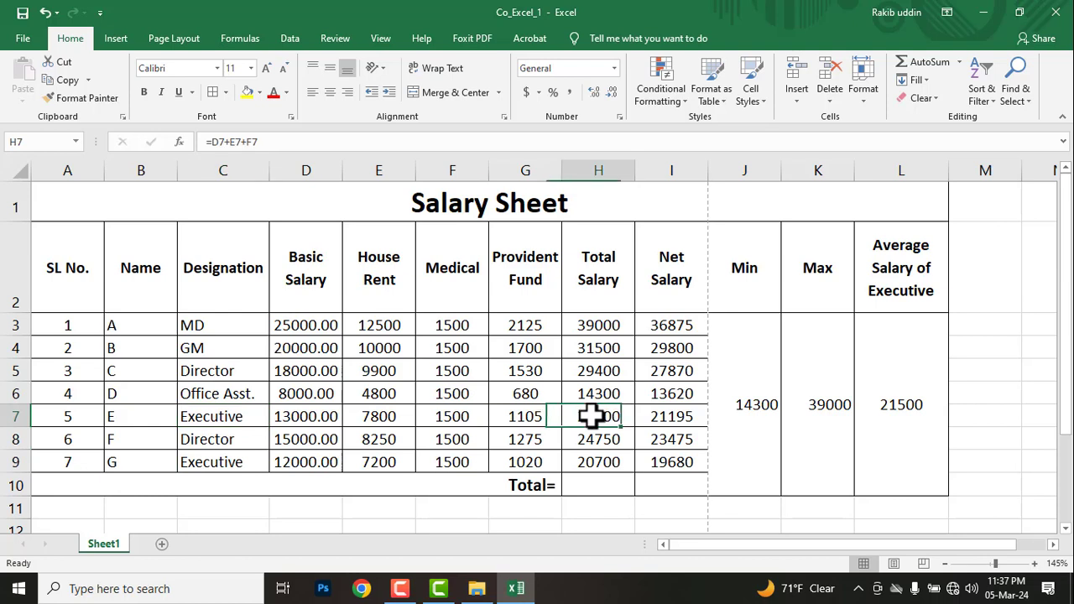
left_click(890, 404)
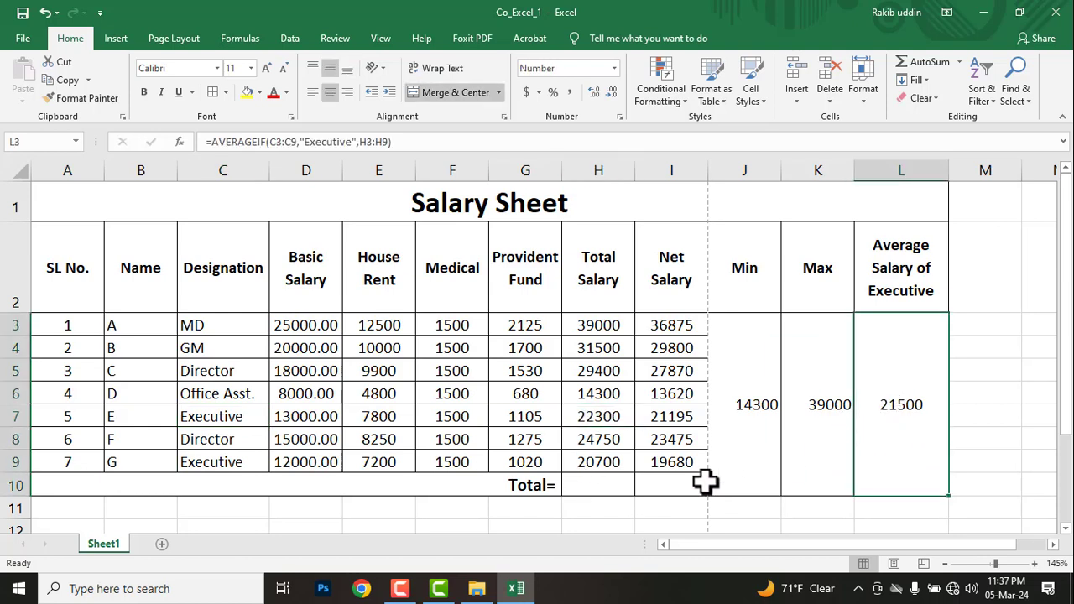
left_click(583, 484)
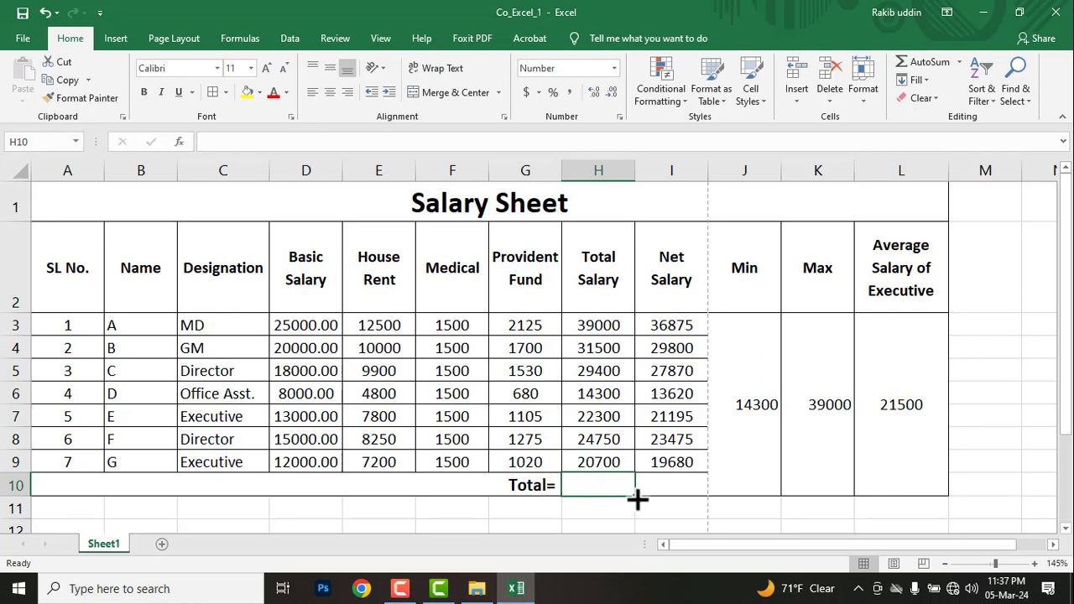
Enter =SUM(H3:H9) in H10 to total the Total Salary column as 181950.00.
type("=s")
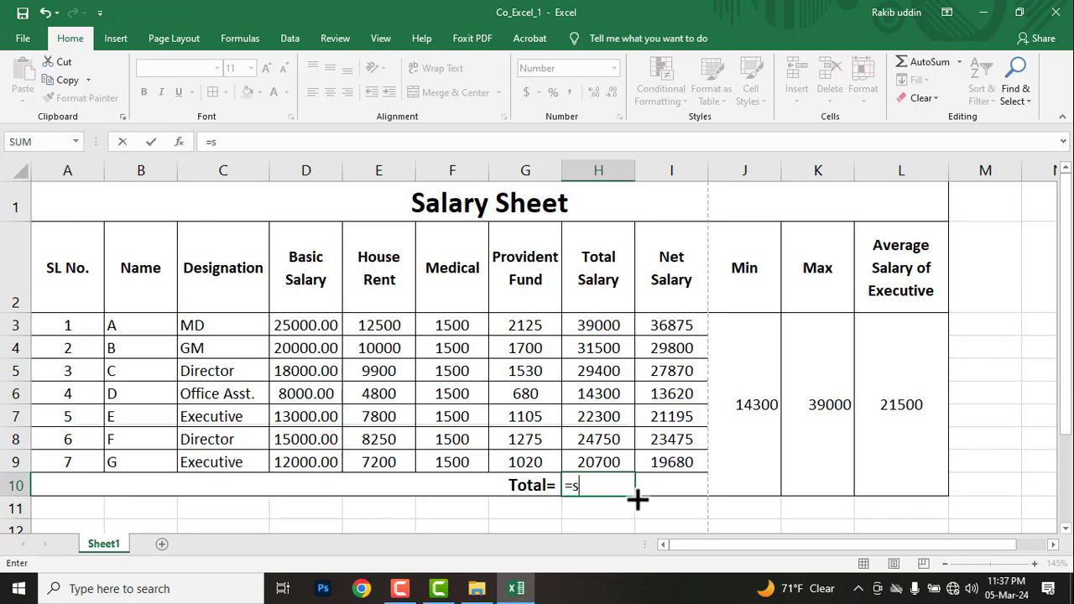
type("um")
key("Tab")
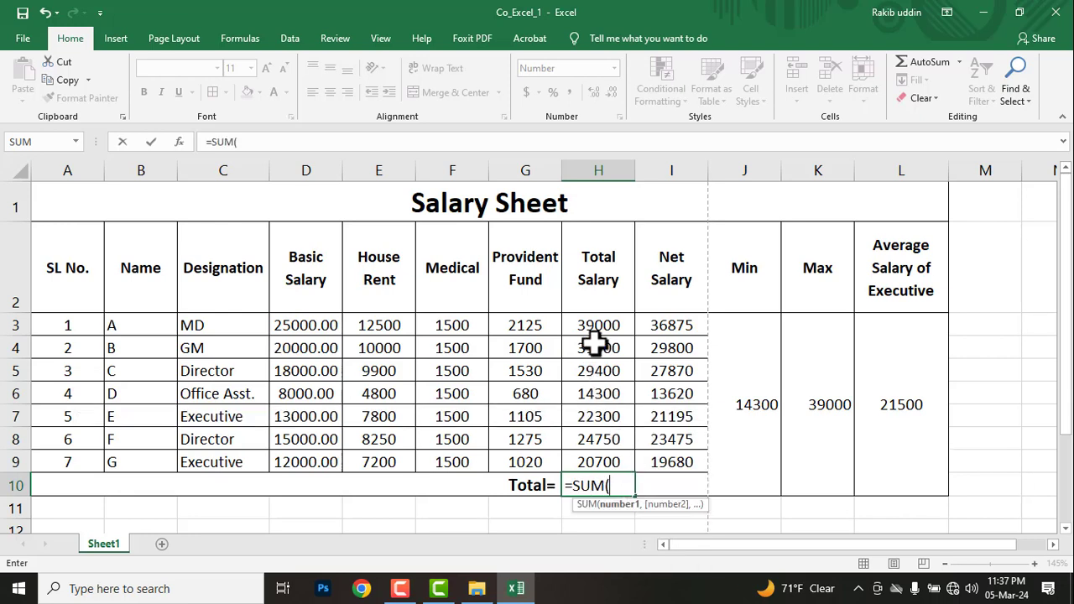
left_click_drag(592, 326, 585, 461)
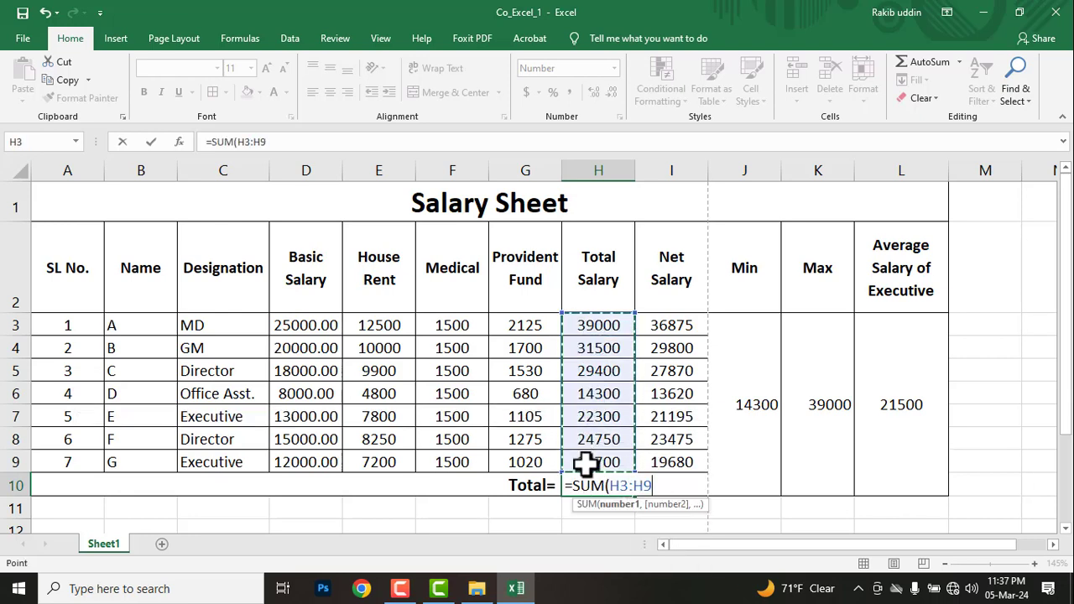
type(")")
key("Return")
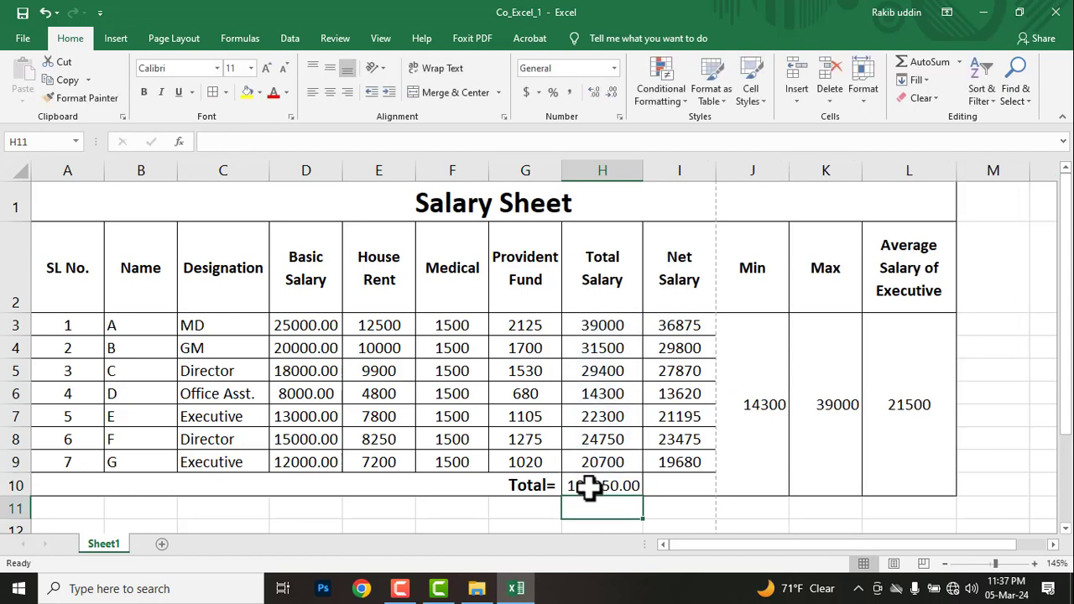
Copy the SUM across to I10 and widen column I so 172515.00 displays.
left_click(602, 486)
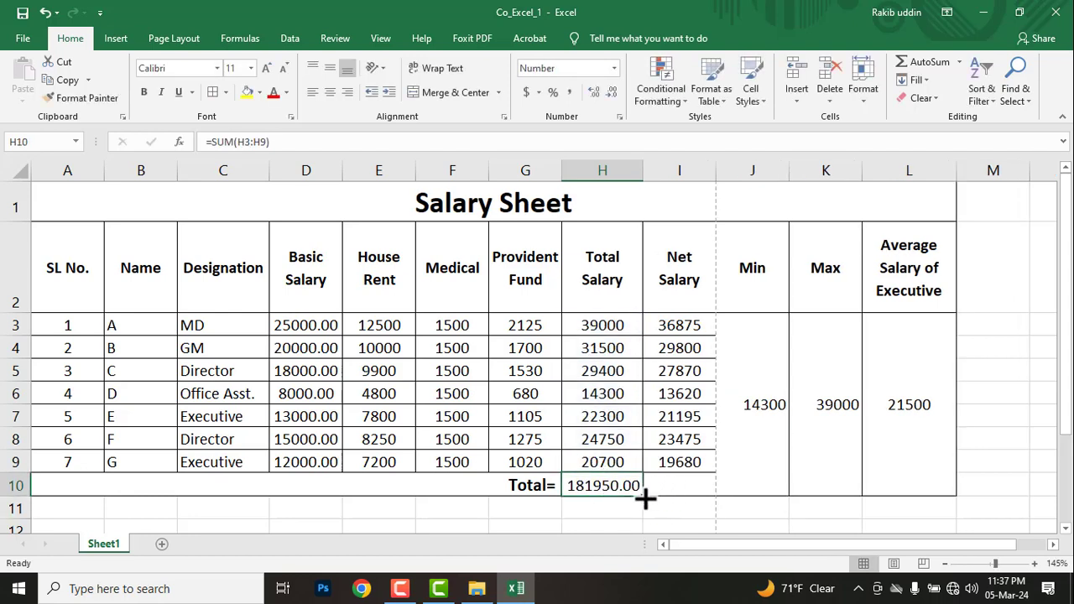
left_click_drag(645, 498, 700, 493)
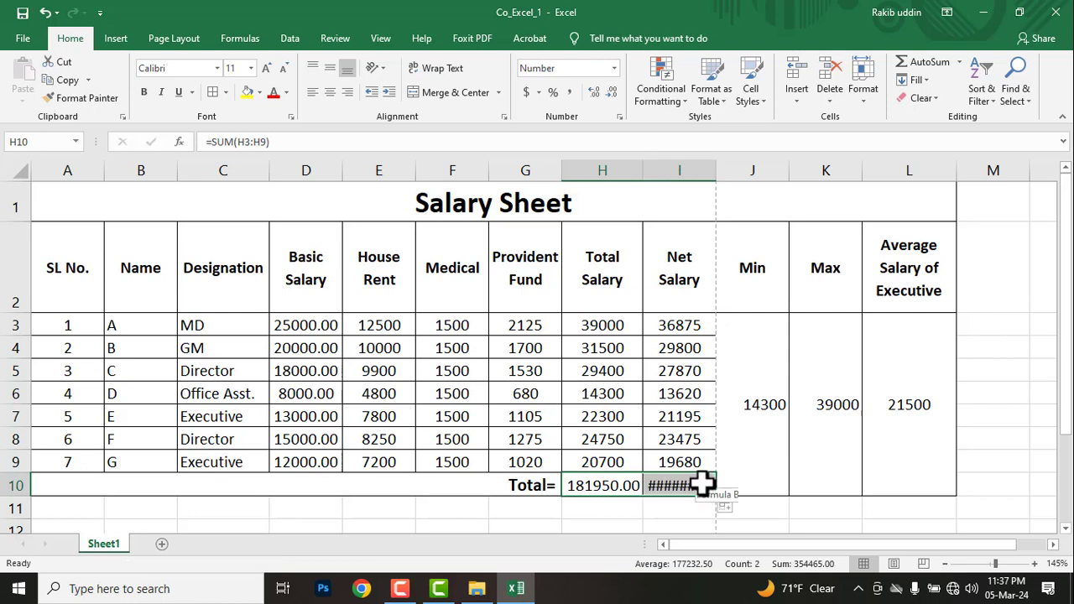
left_click_drag(721, 172, 742, 174)
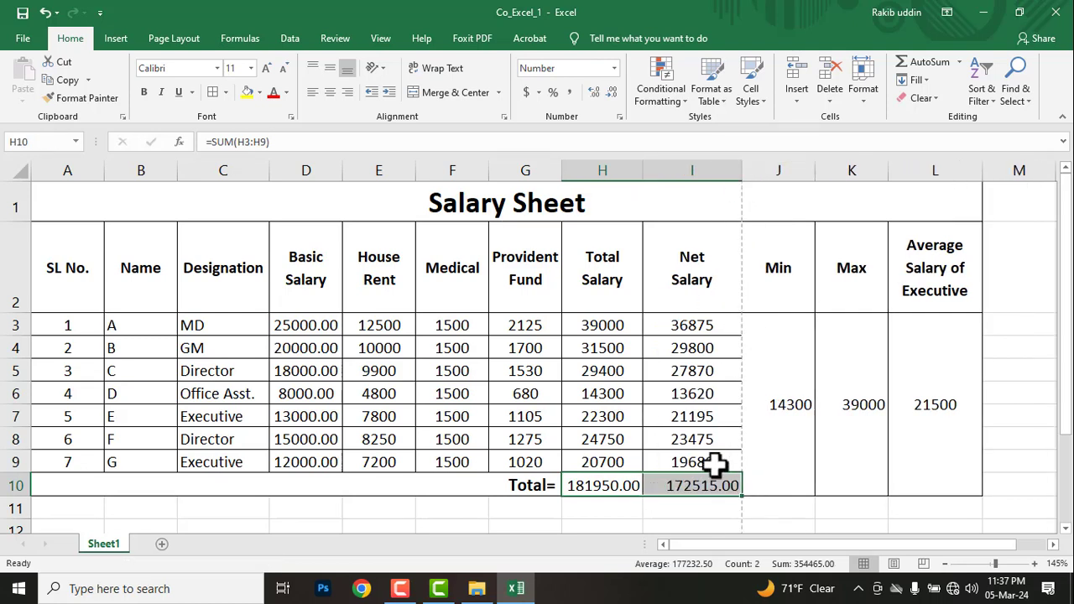
left_click(714, 487)
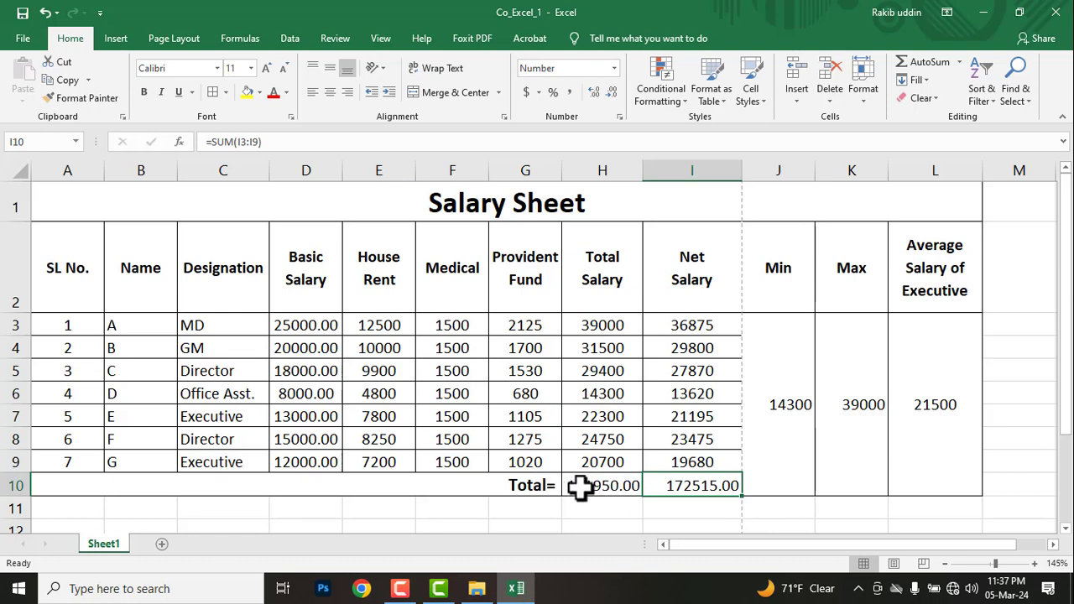
left_click_drag(578, 487, 688, 486)
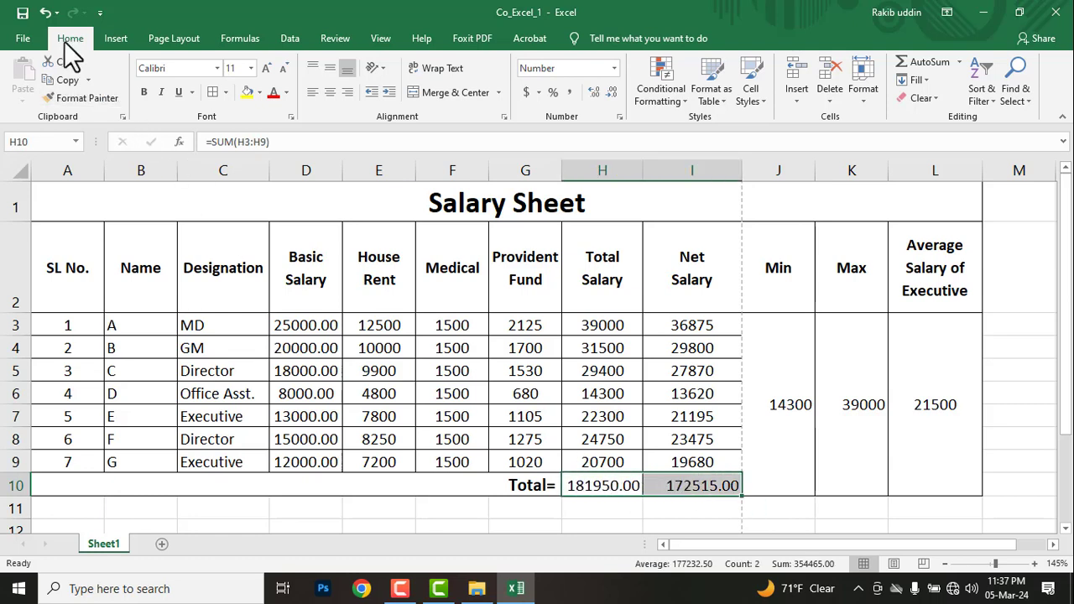
Format the H10:I10 totals as whole numbers, 181950 and 172515, with no decimals.
left_click(613, 95)
left_click(614, 95)
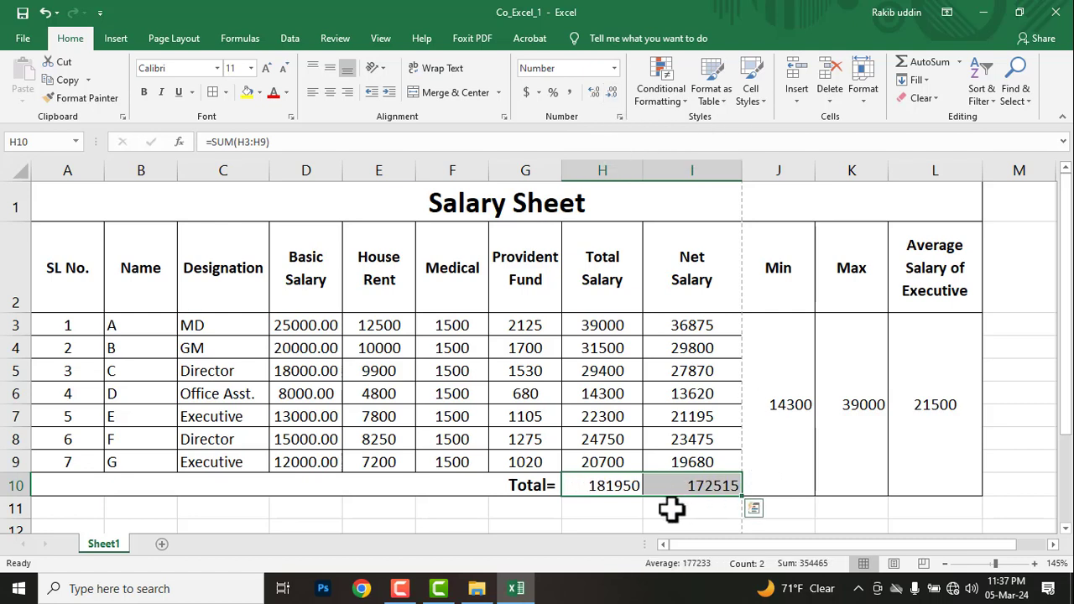
left_click(592, 94)
left_click(592, 94)
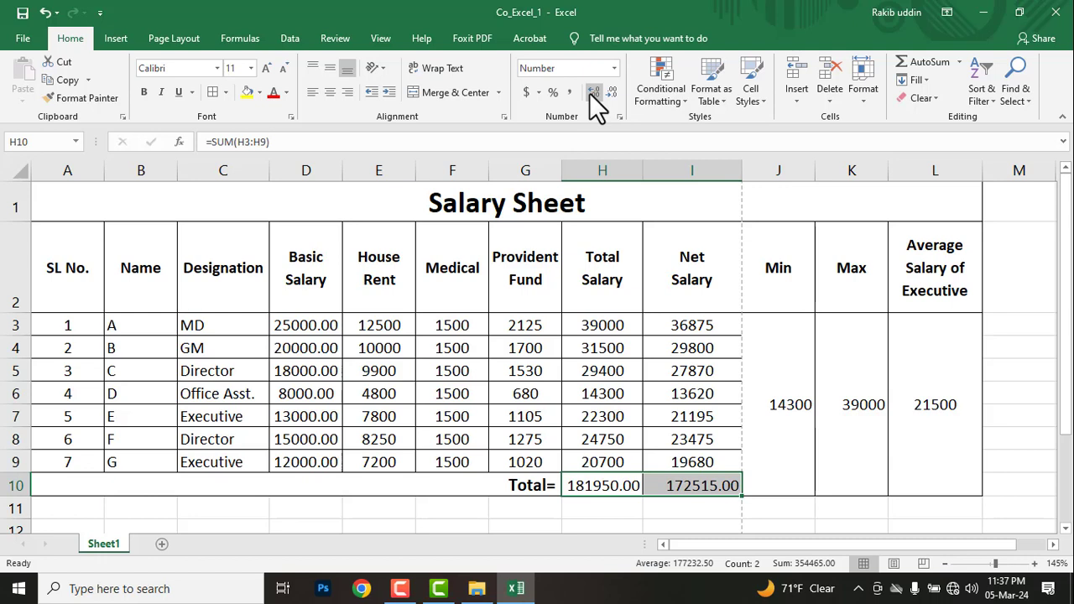
left_click(592, 94)
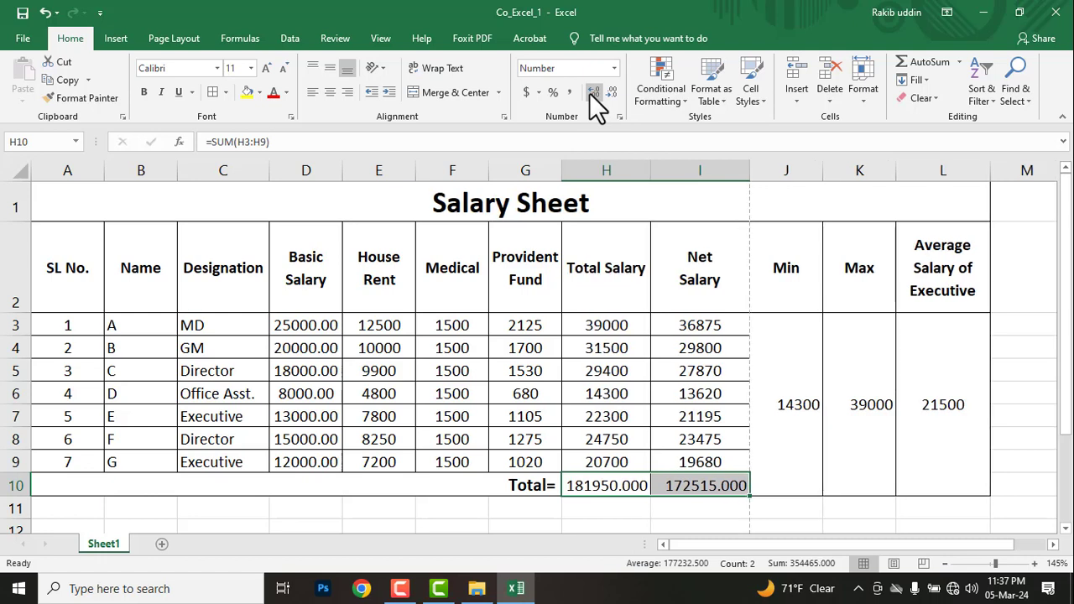
left_click(611, 92)
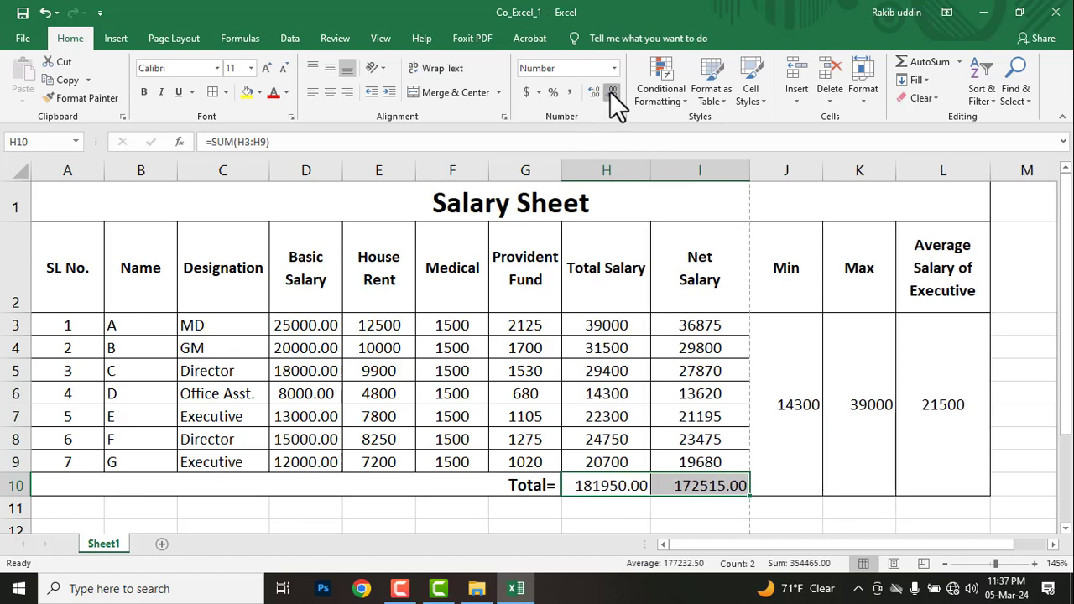
left_click(611, 92)
left_click(611, 93)
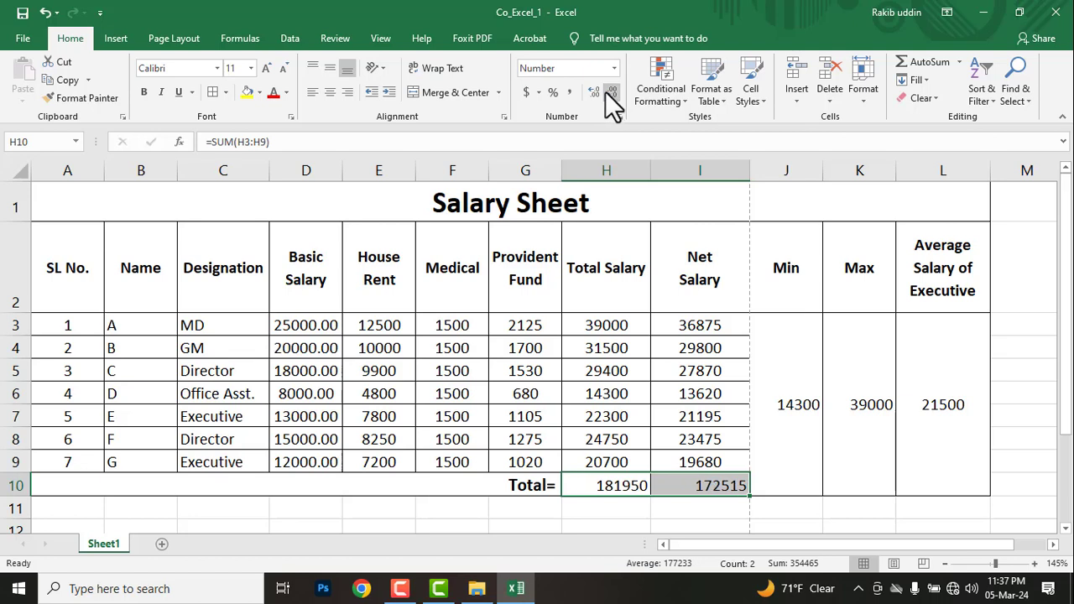
Center both totals in H10:I10 vertically and horizontally.
left_click(639, 514)
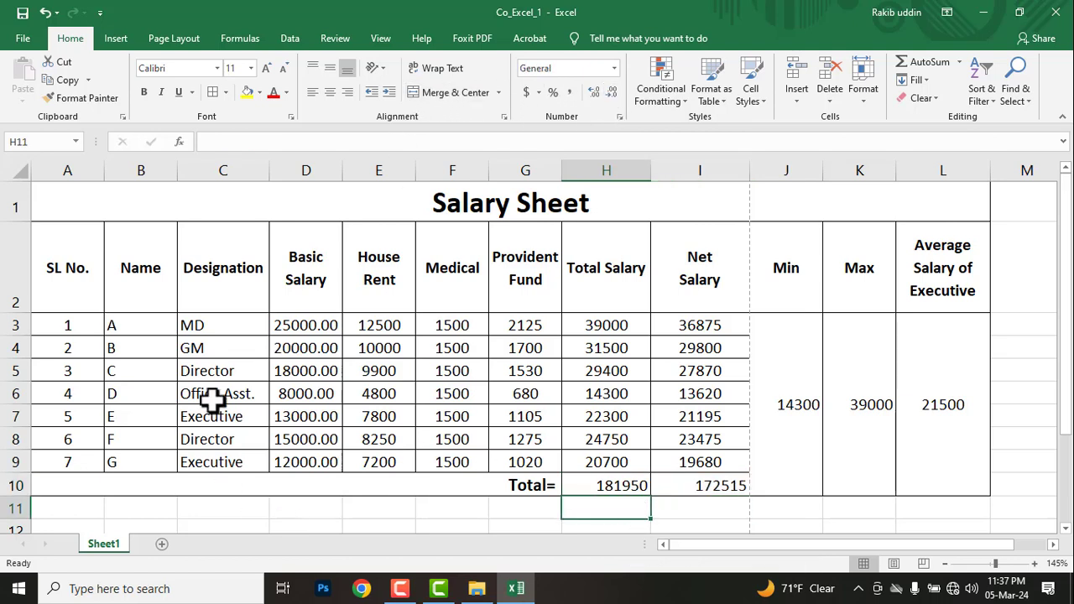
left_click(621, 484)
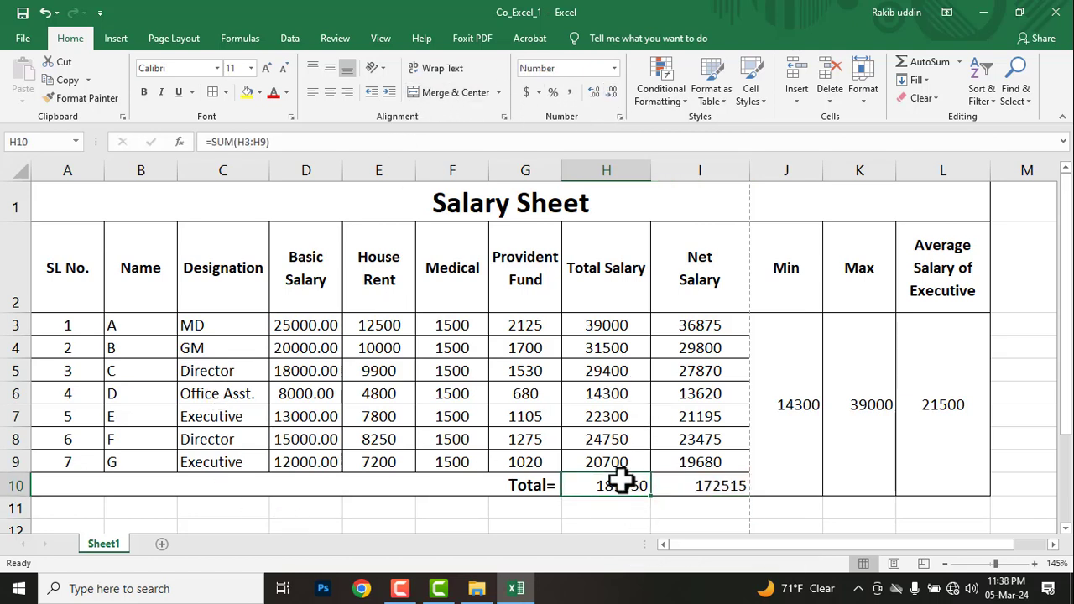
left_click_drag(606, 483, 700, 485)
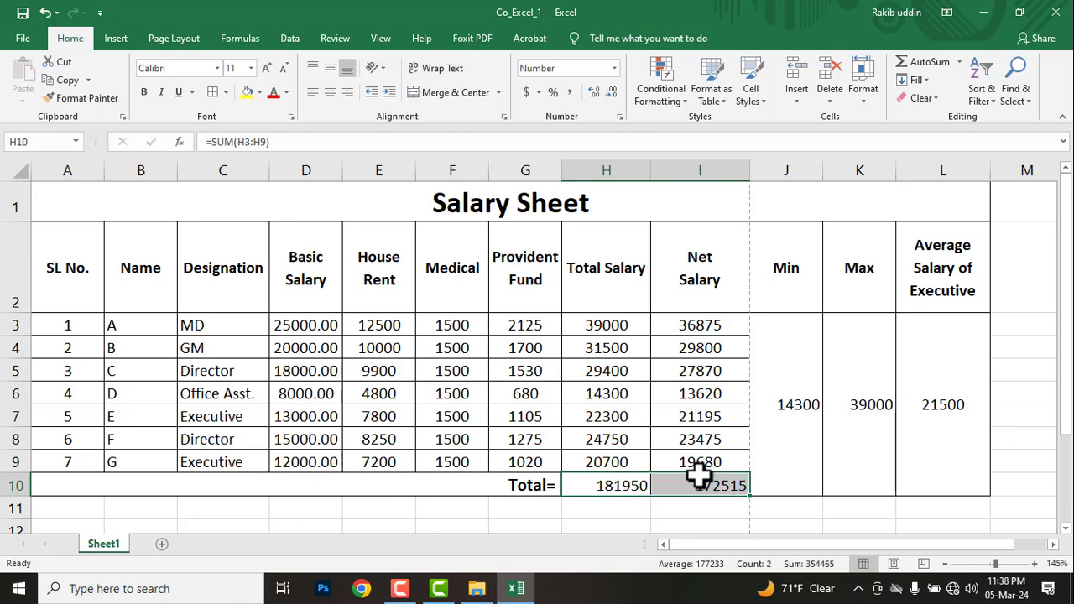
left_click(327, 91)
left_click(329, 66)
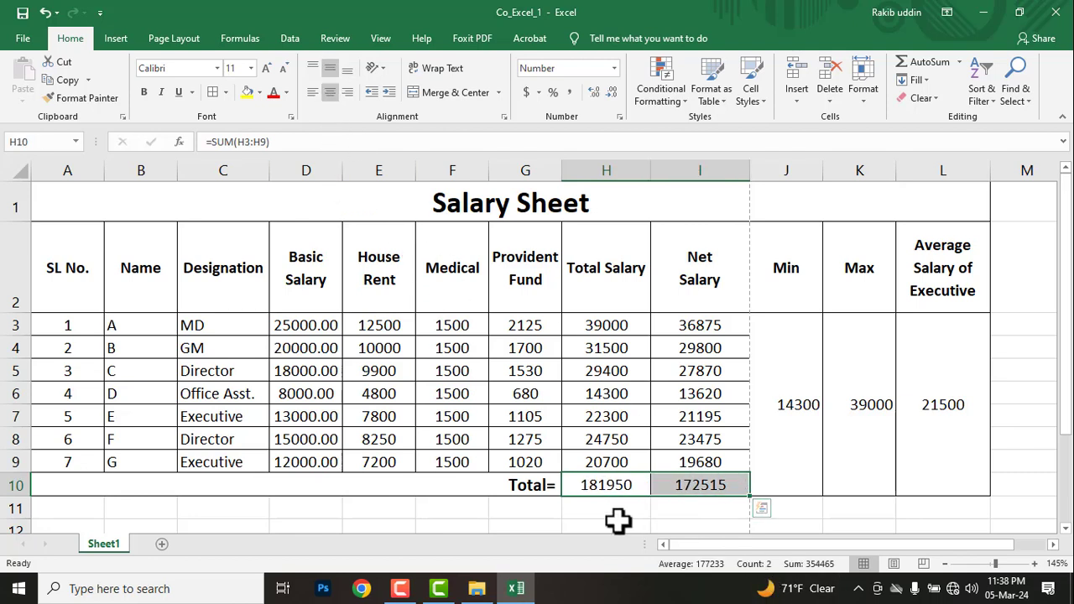
Horizontally center Min 14300 in J3 and Max 39000 in K3, then select L3.
left_click(791, 408)
left_click(329, 92)
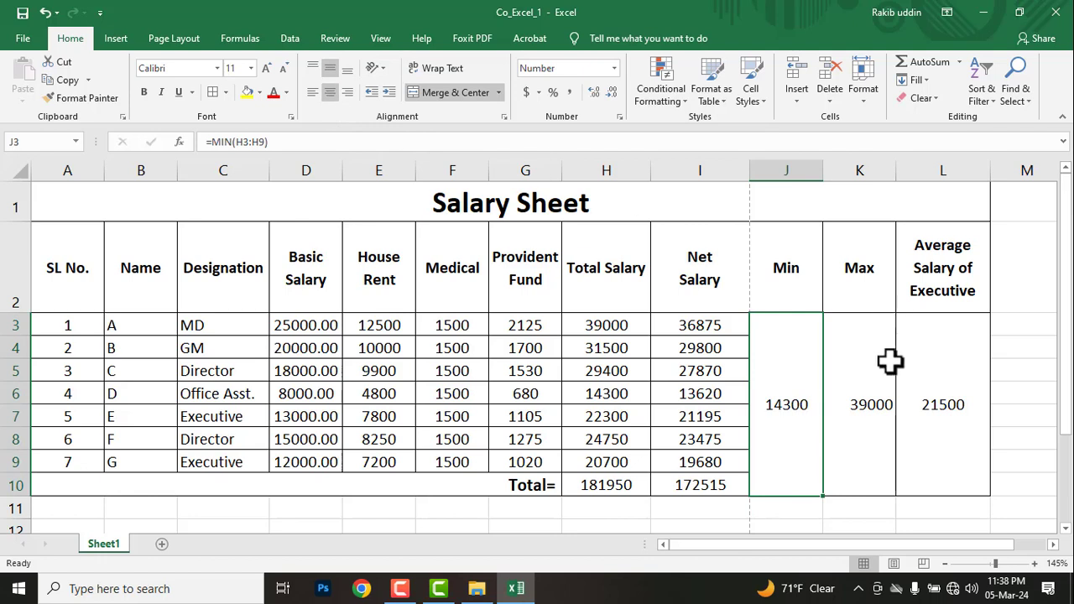
left_click(889, 361)
left_click(329, 92)
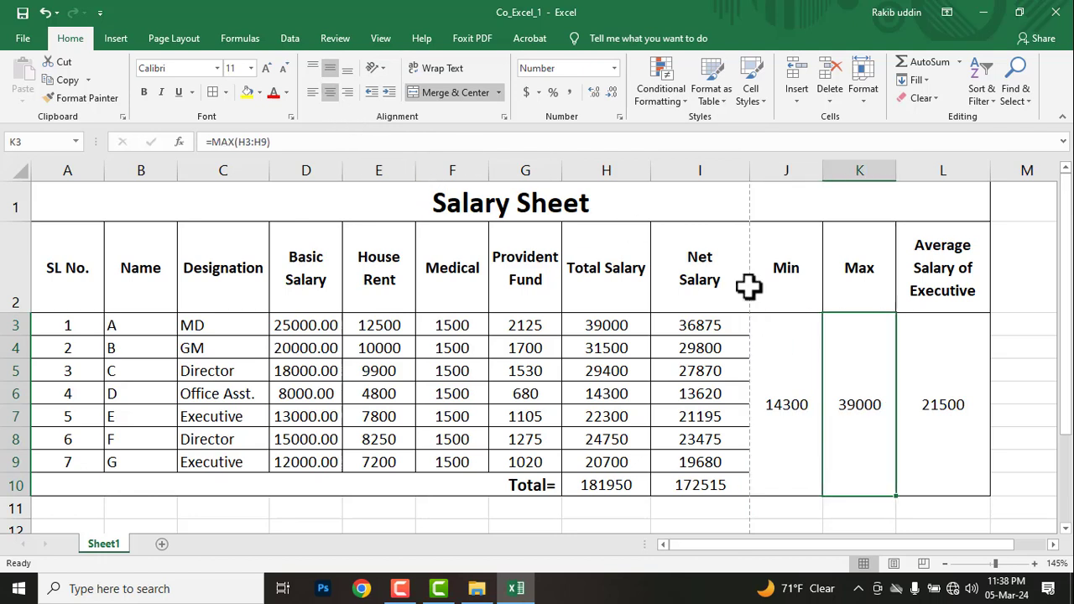
left_click(953, 390)
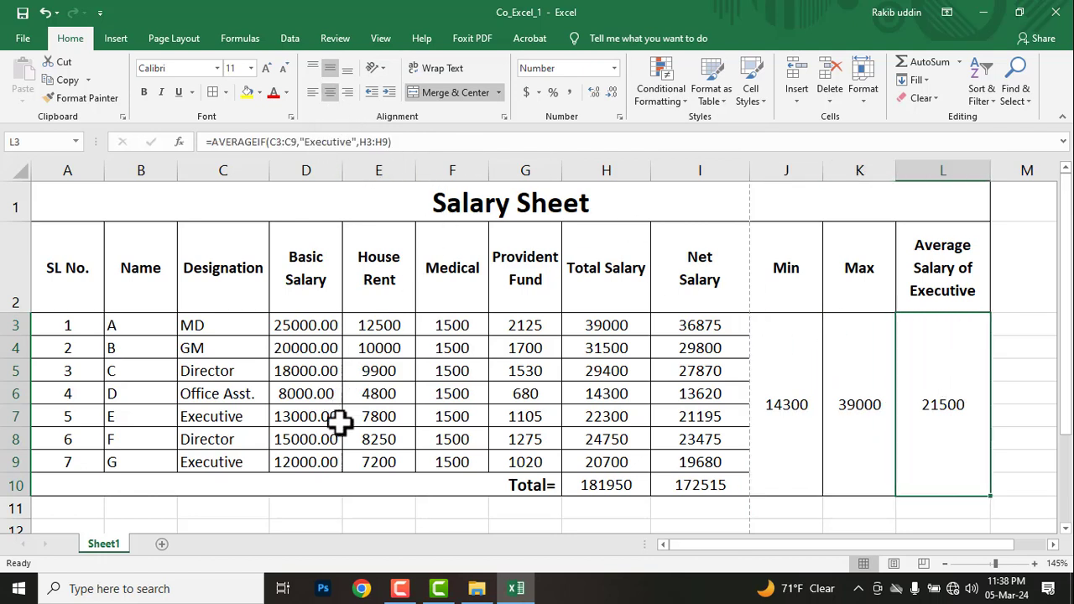